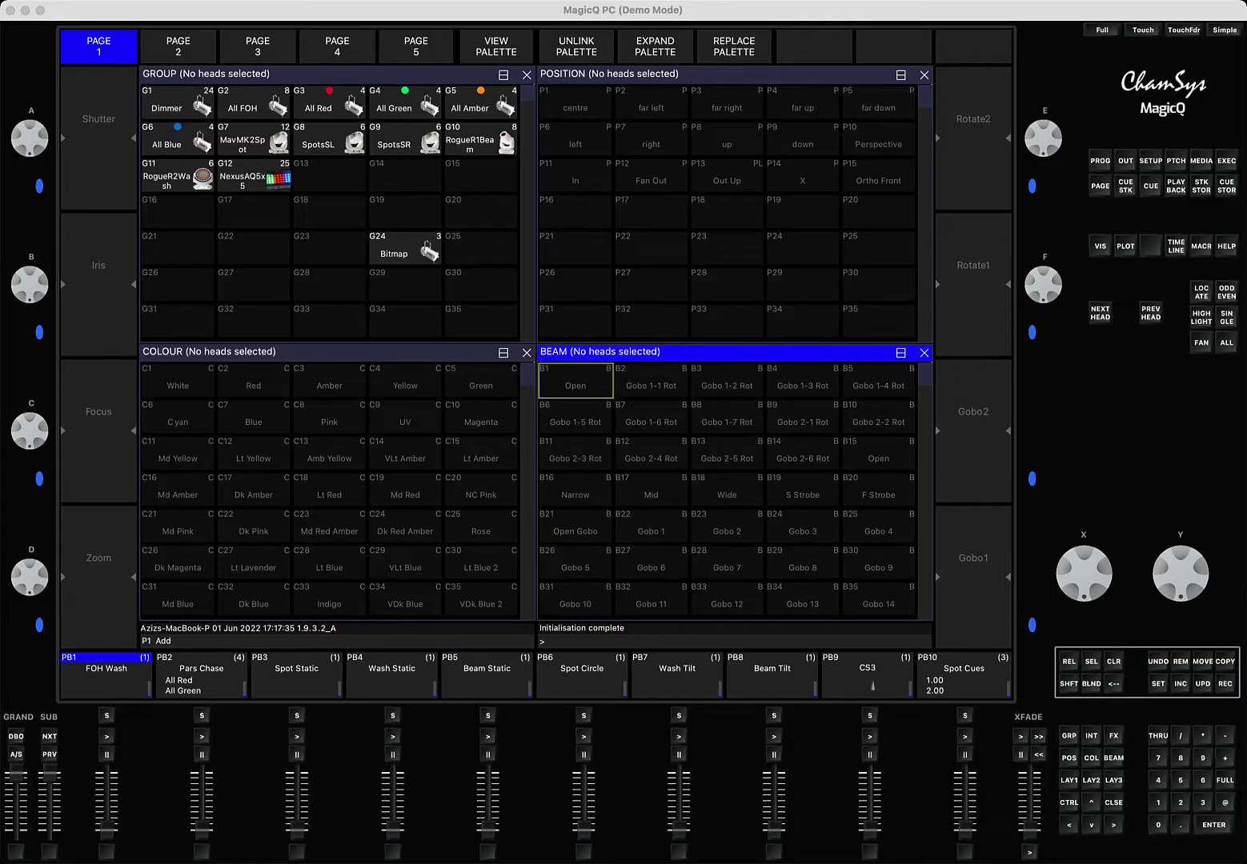
- Switch to the Safari browser and review the Head/Fixture Request issues on the ChamSys Download site, including their status, update dates and summaries
{"action": "key", "text": "super+Tab"}
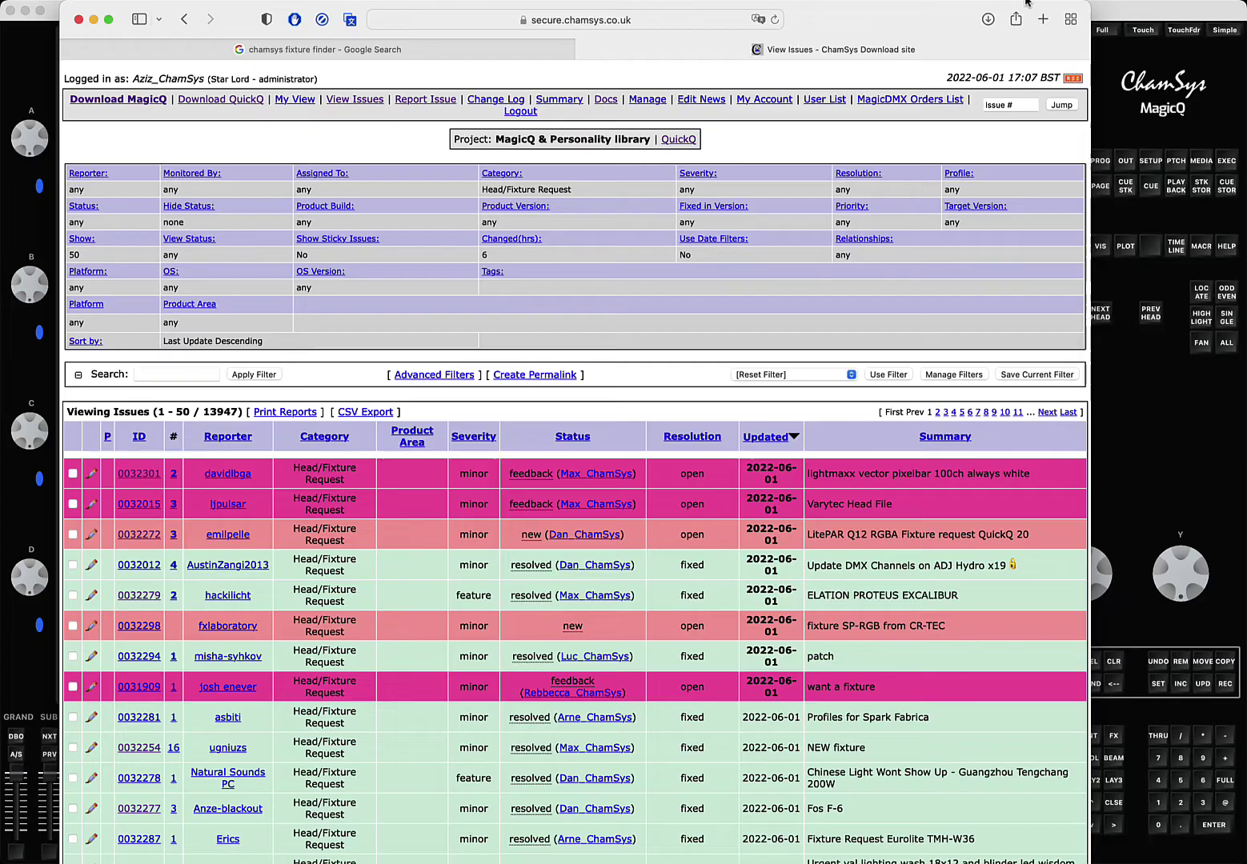
{"action": "scroll", "coordinate": [866, 463], "scroll_direction": "down", "scroll_amount": 10}
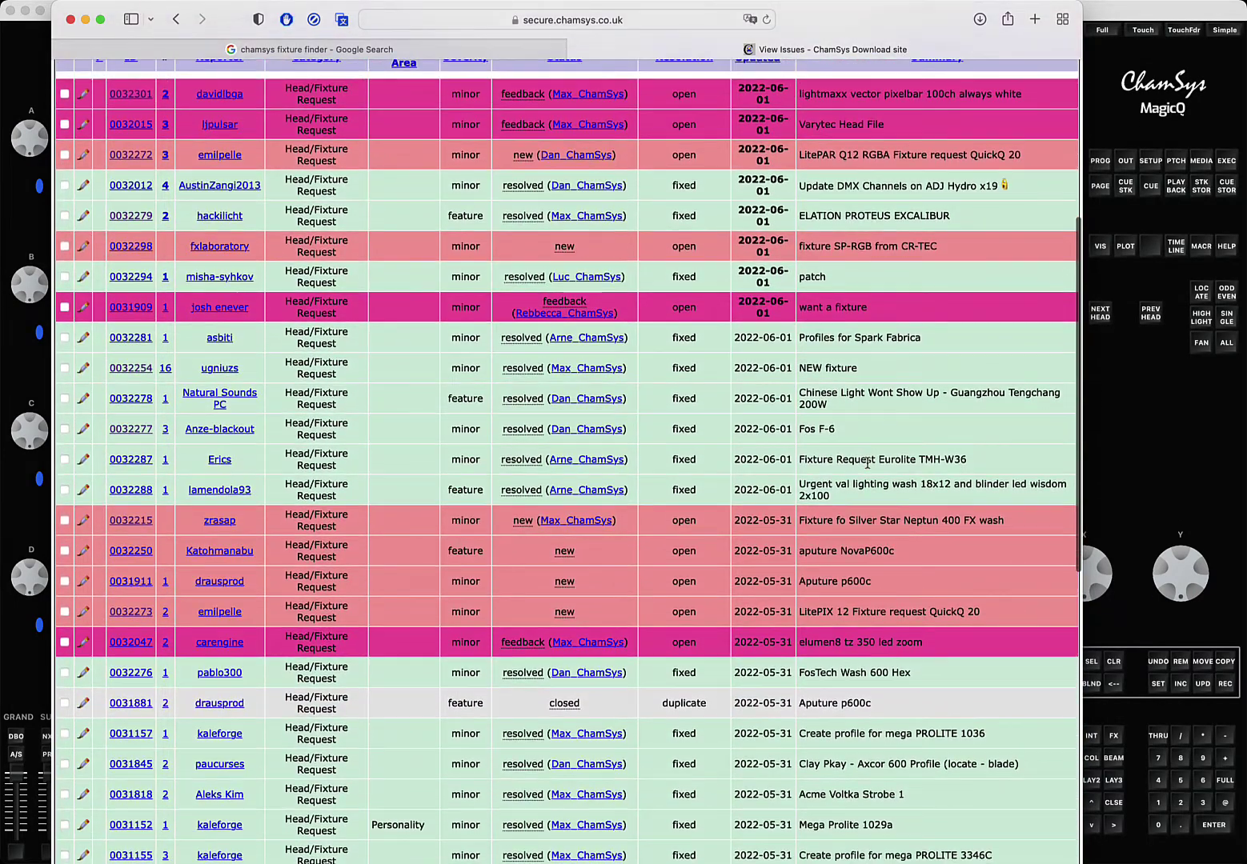
{"action": "scroll", "coordinate": [866, 464], "scroll_direction": "down", "scroll_amount": 2}
{"action": "scroll", "coordinate": [866, 467], "scroll_direction": "down", "scroll_amount": 5}
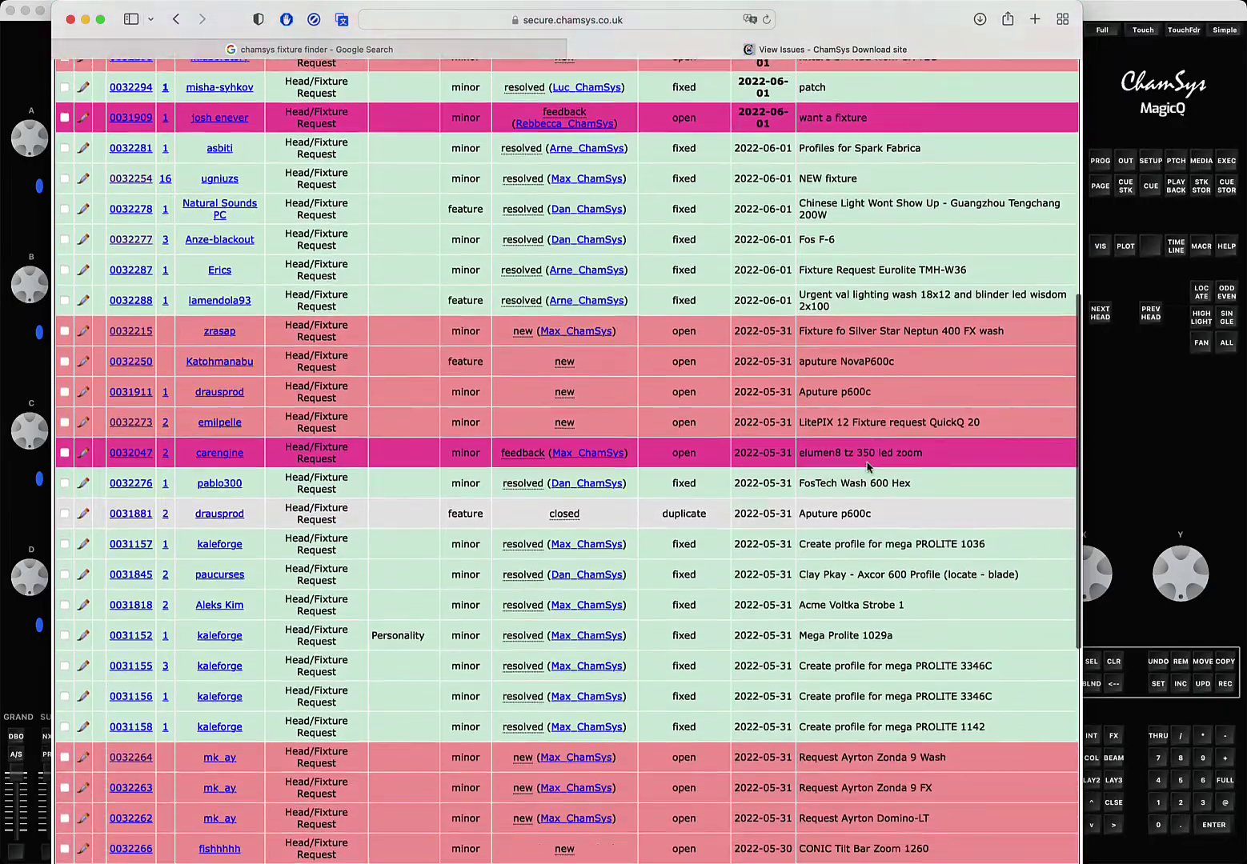
{"action": "scroll", "coordinate": [867, 466], "scroll_direction": "down", "scroll_amount": 2}
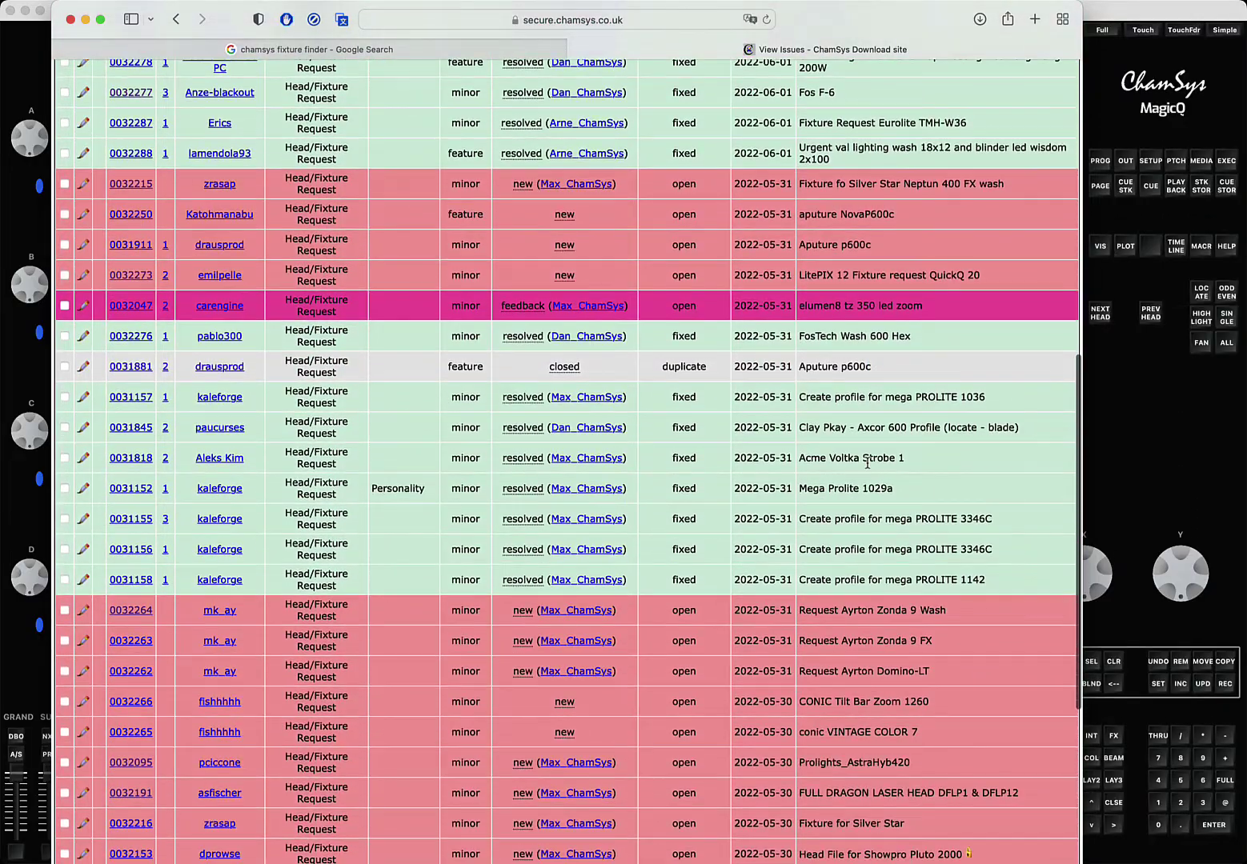
{"action": "scroll", "coordinate": [866, 464], "scroll_direction": "down", "scroll_amount": 8}
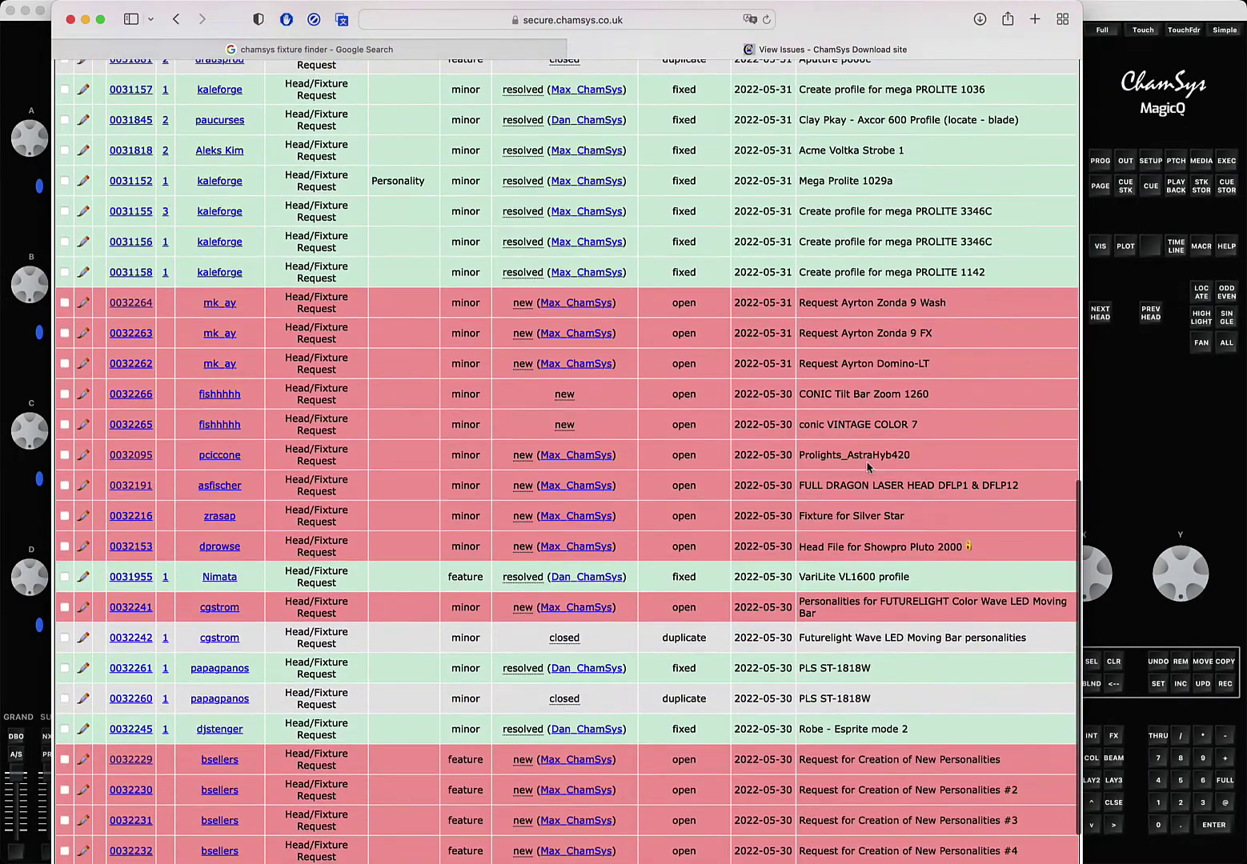
{"action": "scroll", "coordinate": [867, 466], "scroll_direction": "up", "scroll_amount": 20}
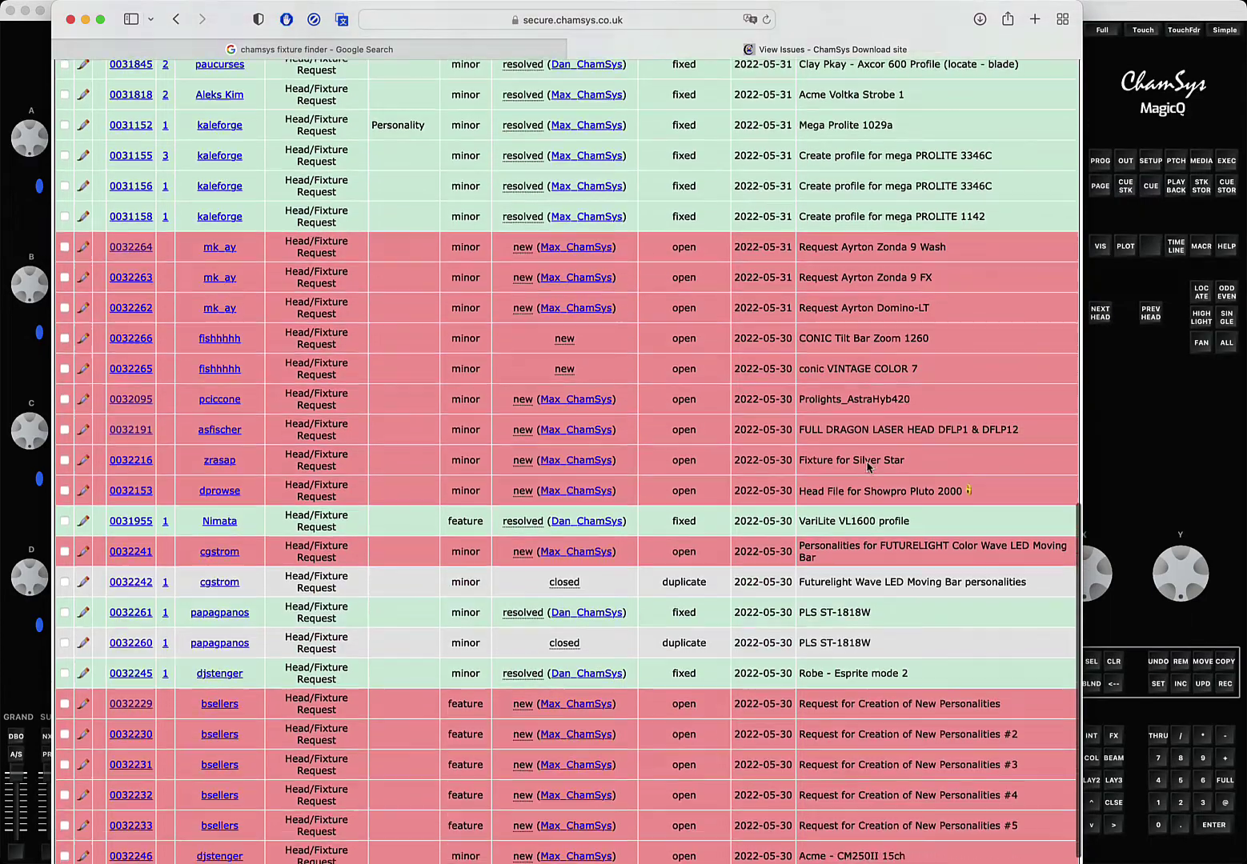
{"action": "scroll", "coordinate": [867, 462], "scroll_direction": "down", "scroll_amount": 9}
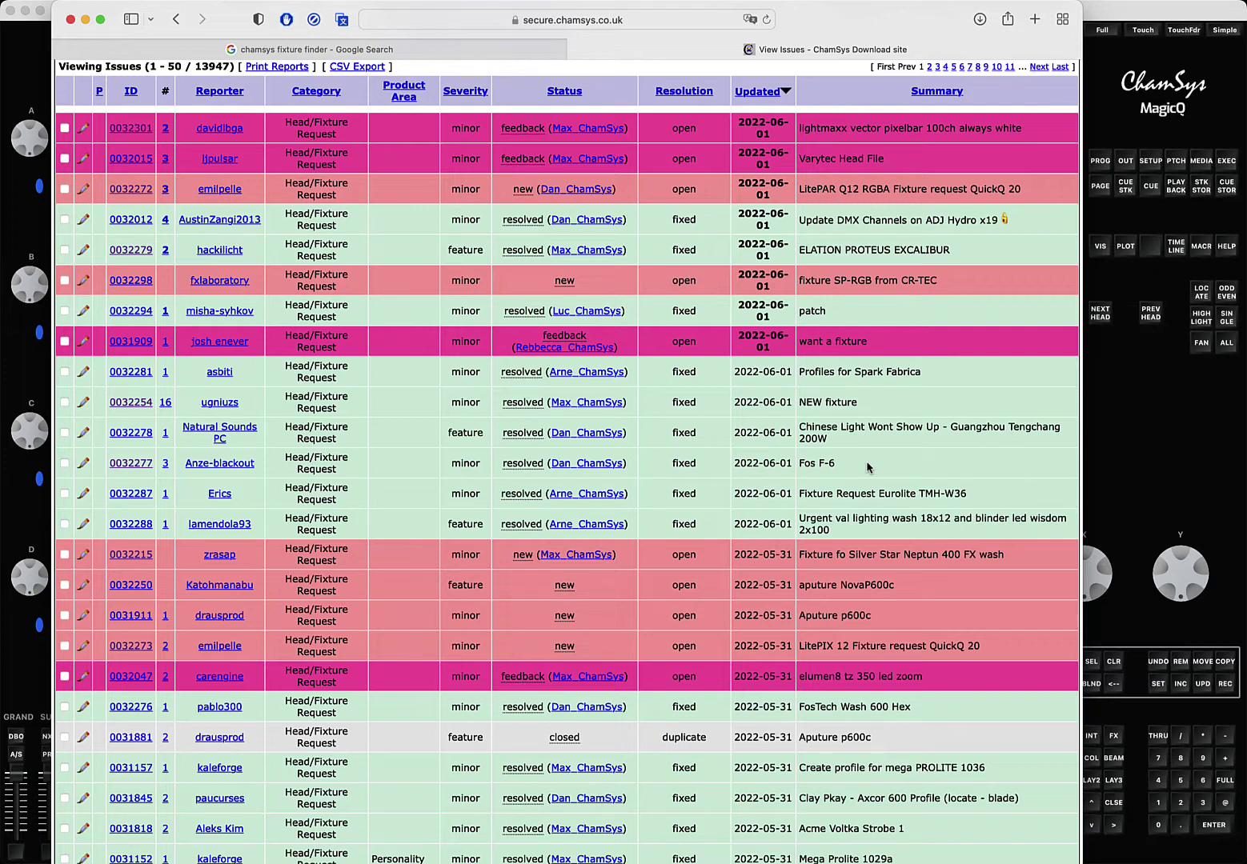
{"action": "scroll", "coordinate": [783, 386], "scroll_direction": "up", "scroll_amount": 5}
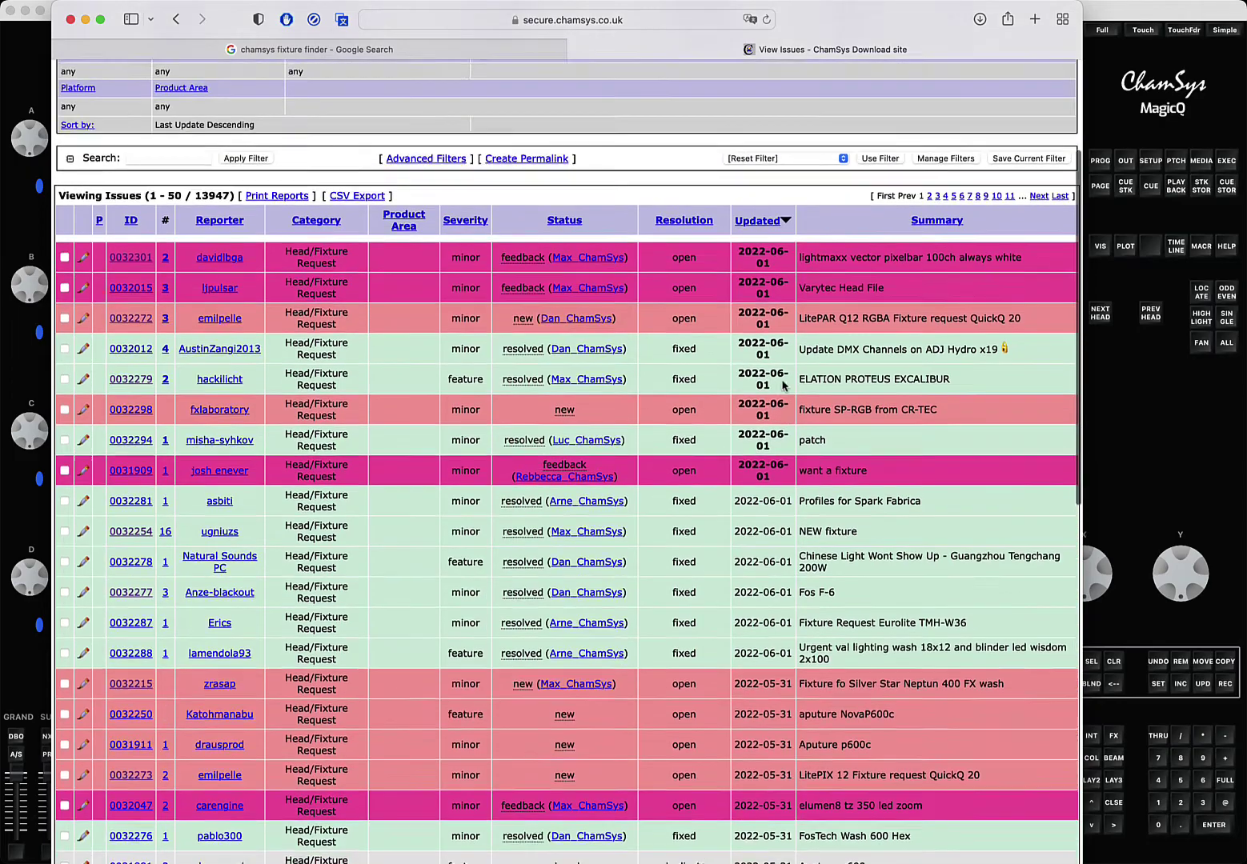
{"action": "scroll", "coordinate": [784, 386], "scroll_direction": "down", "scroll_amount": 3}
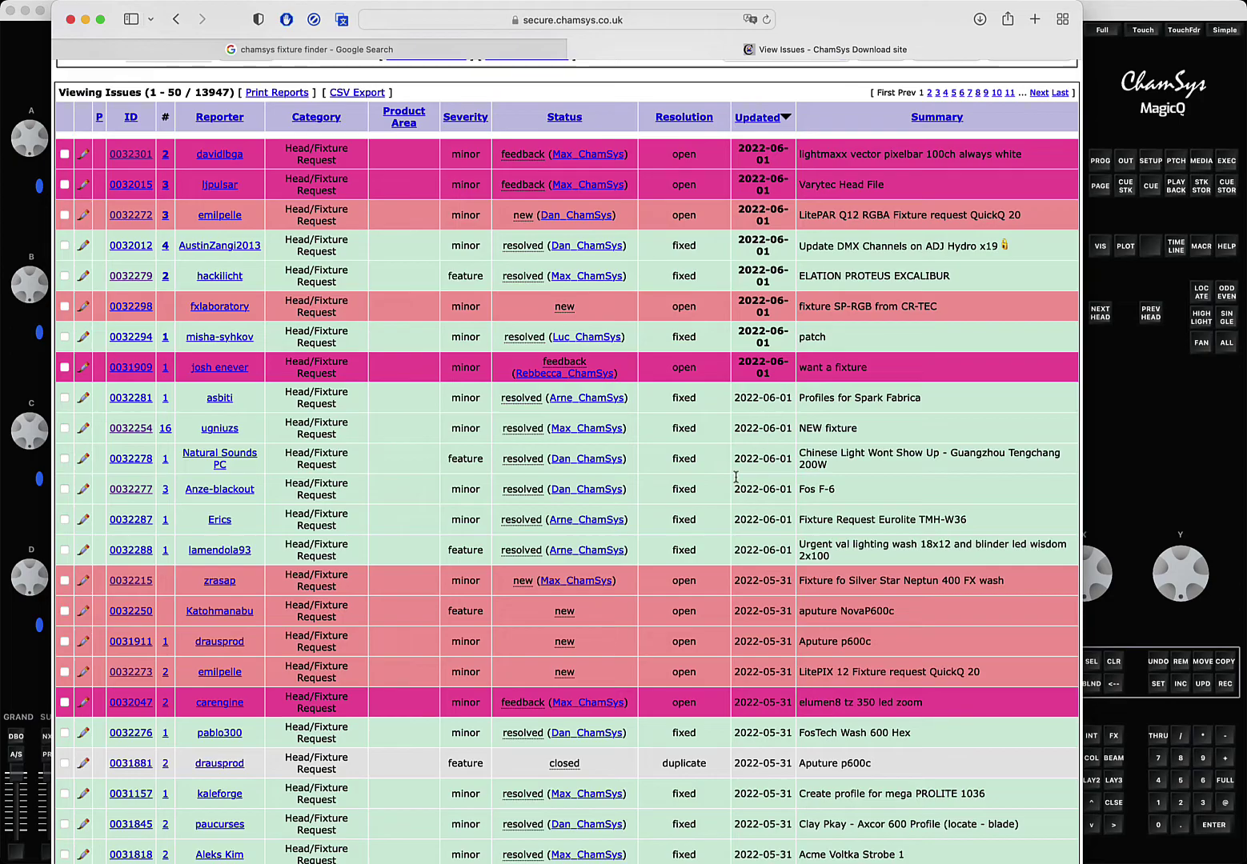
{"action": "scroll", "coordinate": [783, 390], "scroll_direction": "up", "scroll_amount": 5}
{"action": "scroll", "coordinate": [752, 429], "scroll_direction": "down", "scroll_amount": 1}
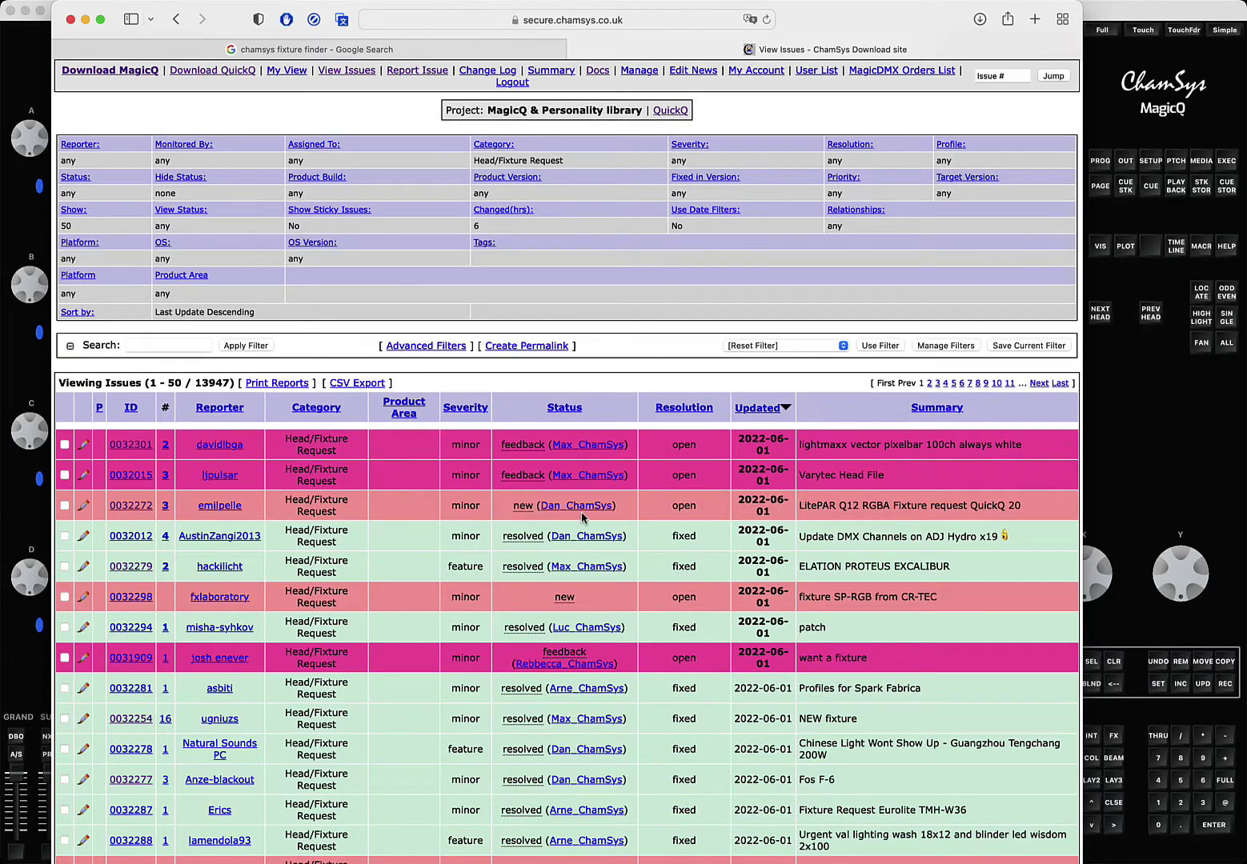
{"action": "scroll", "coordinate": [582, 518], "scroll_direction": "down", "scroll_amount": 4}
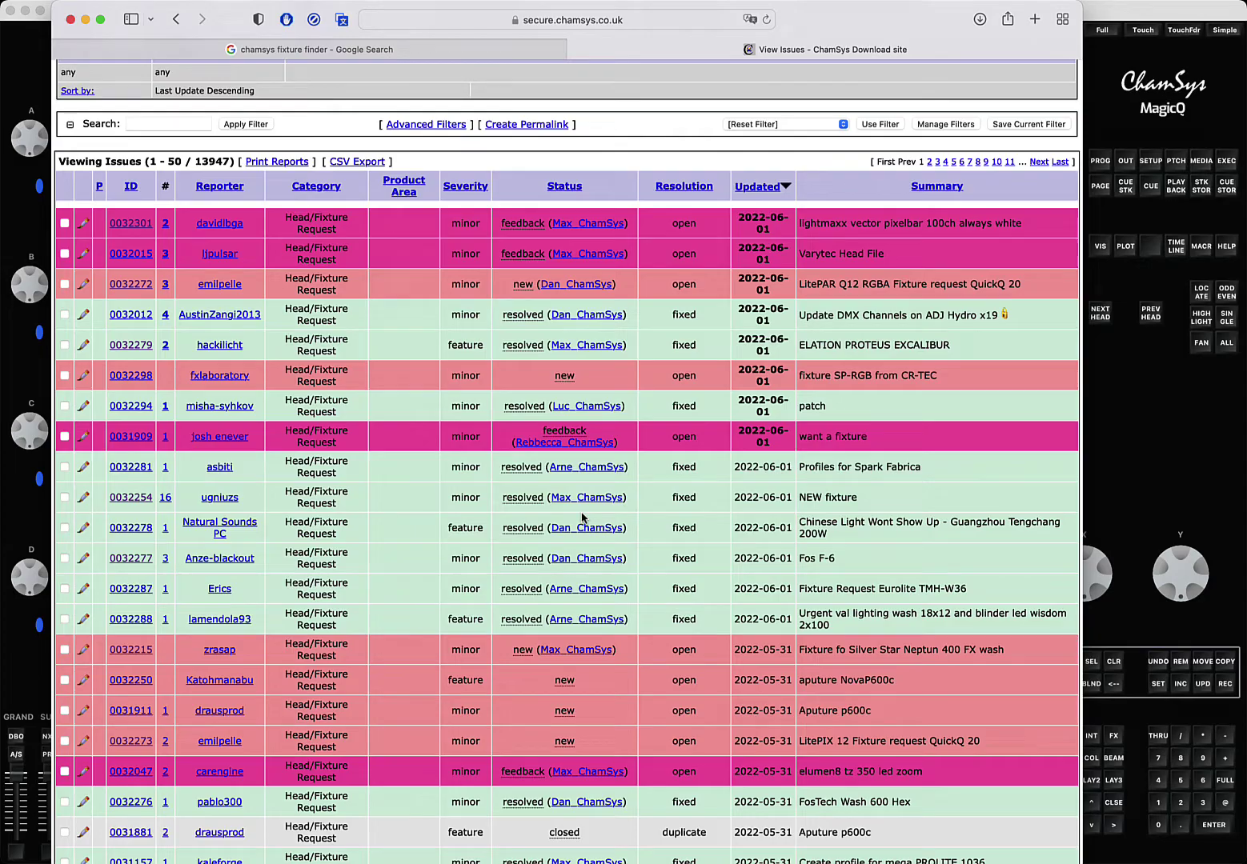
{"action": "scroll", "coordinate": [582, 518], "scroll_direction": "down", "scroll_amount": 1}
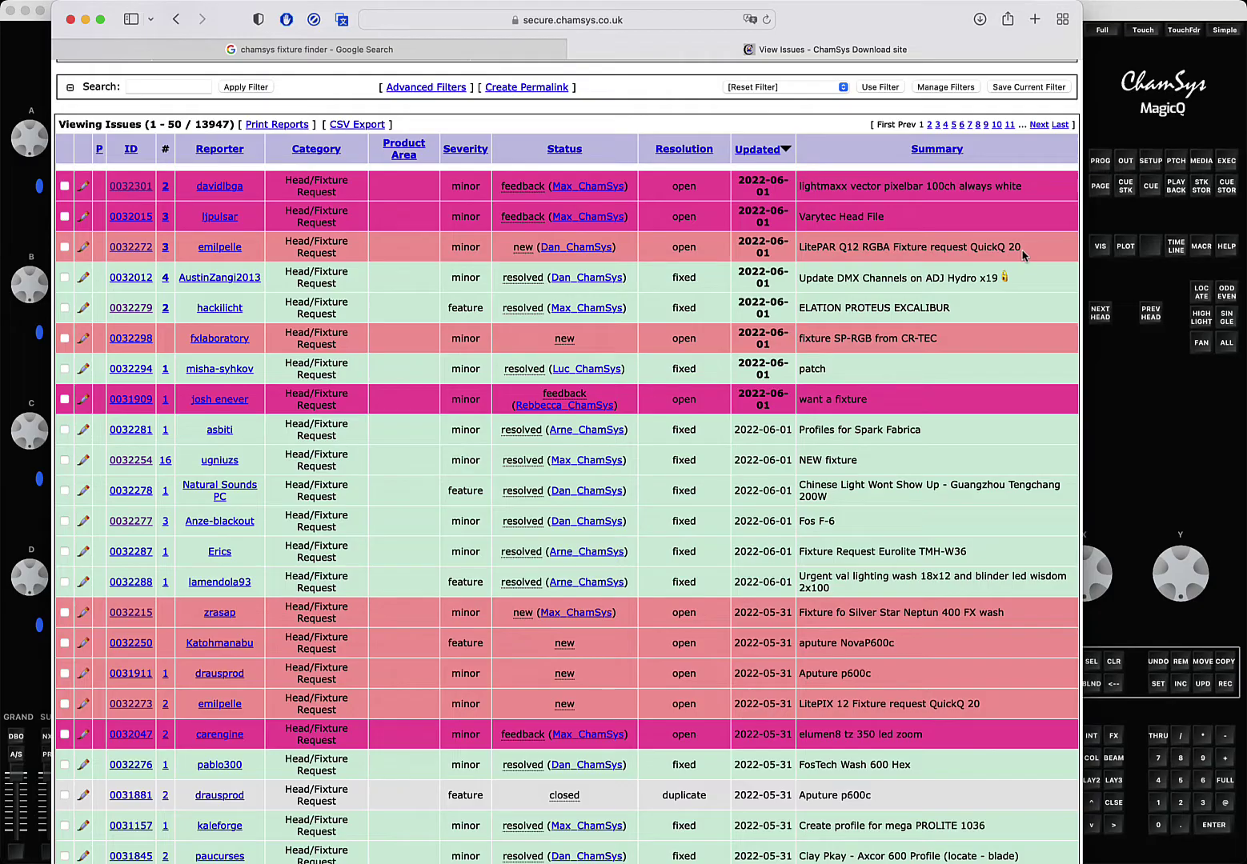
{"action": "scroll", "coordinate": [1023, 255], "scroll_direction": "down", "scroll_amount": 1}
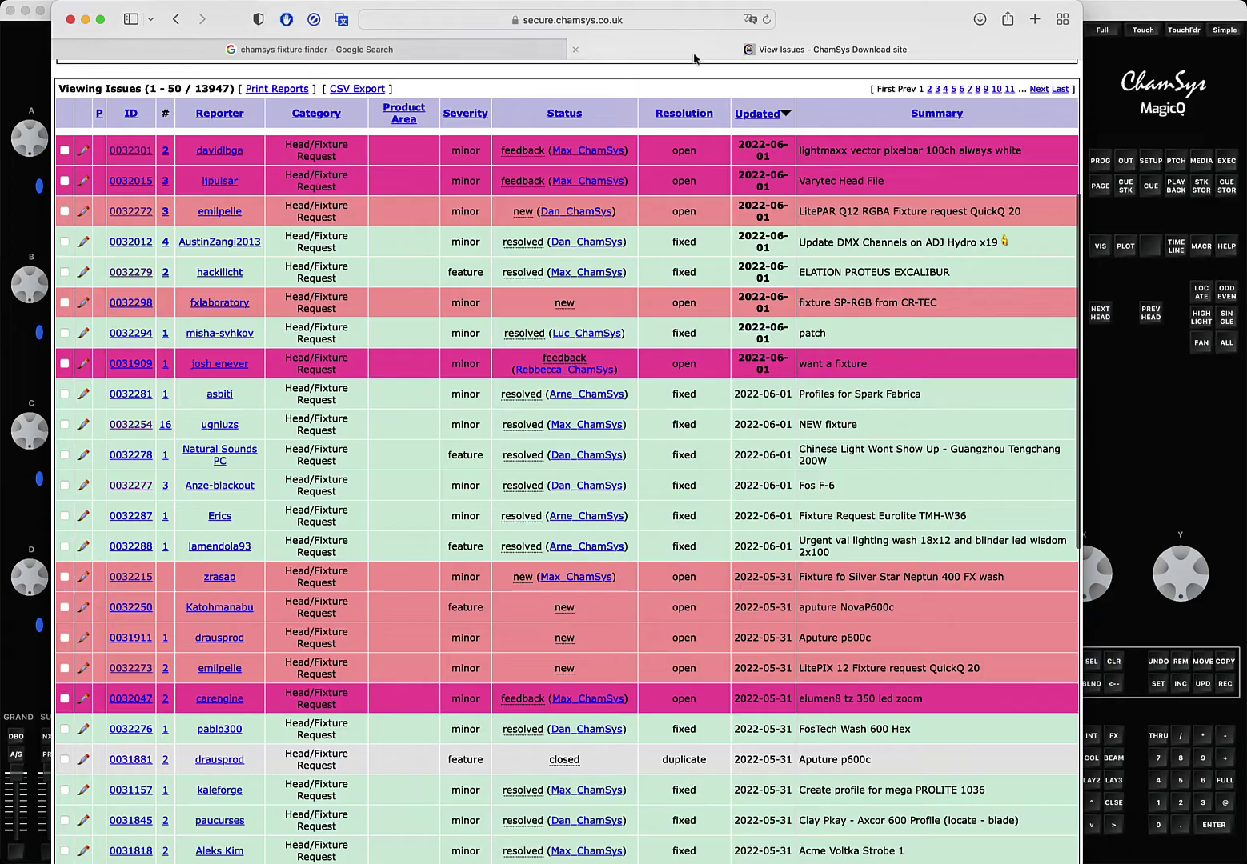
- Open the ChamSys Fixture Finder page from the "chamsys fixture finder" Google results
{"action": "left_click", "coordinate": [521, 53]}
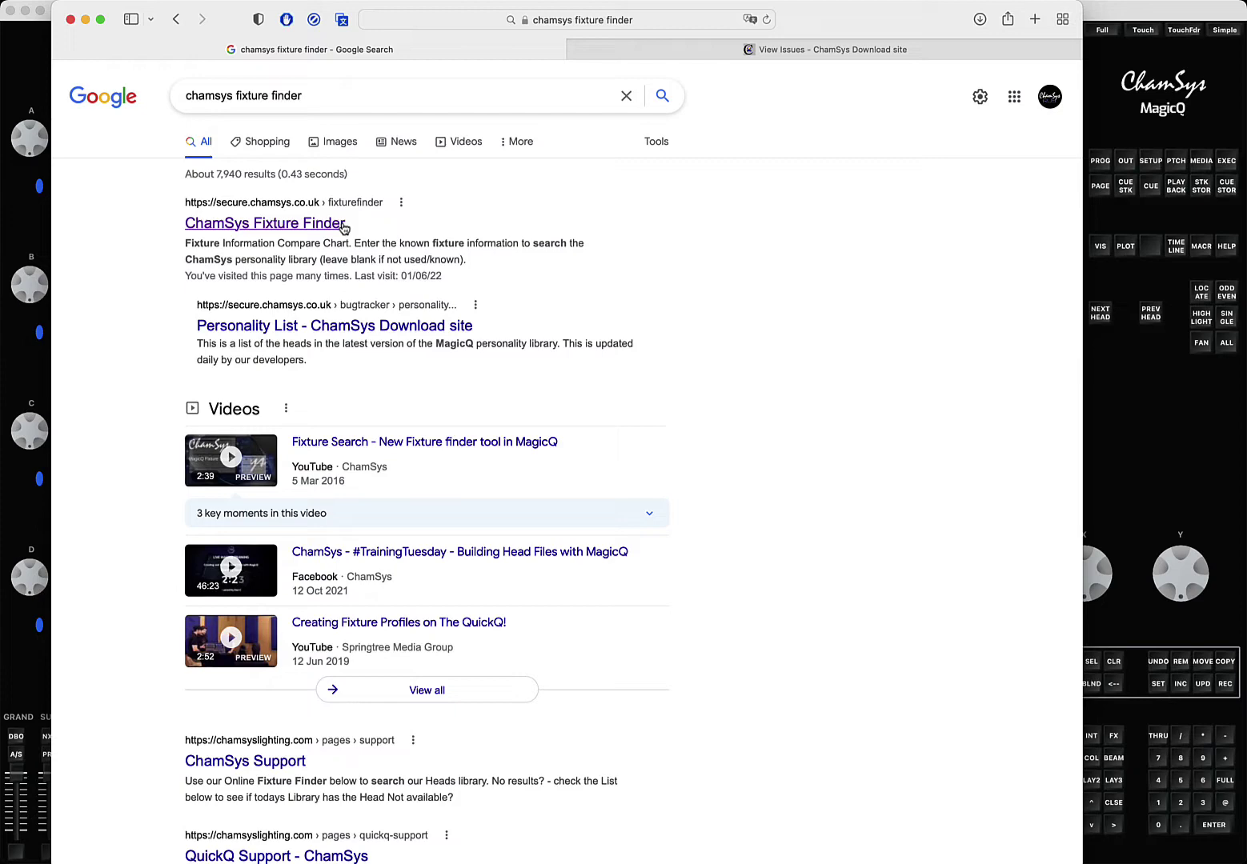
{"action": "left_click", "coordinate": [272, 232]}
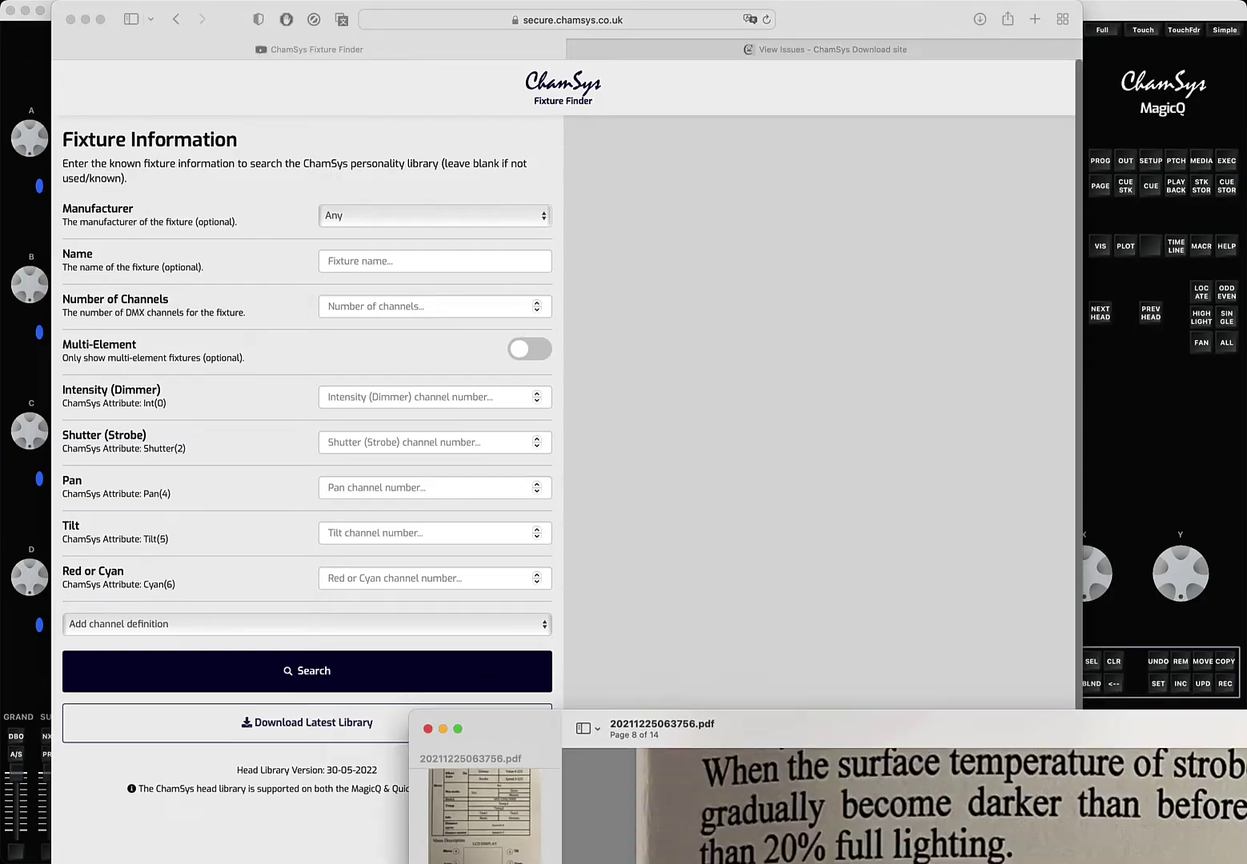
- Bring the fixture manual 20211225063756.pdf into full view and examine the 7 DMX Channel table on page 8
{"action": "left_click_drag", "start_coordinate": [880, 710], "coordinate": [880, 0]}
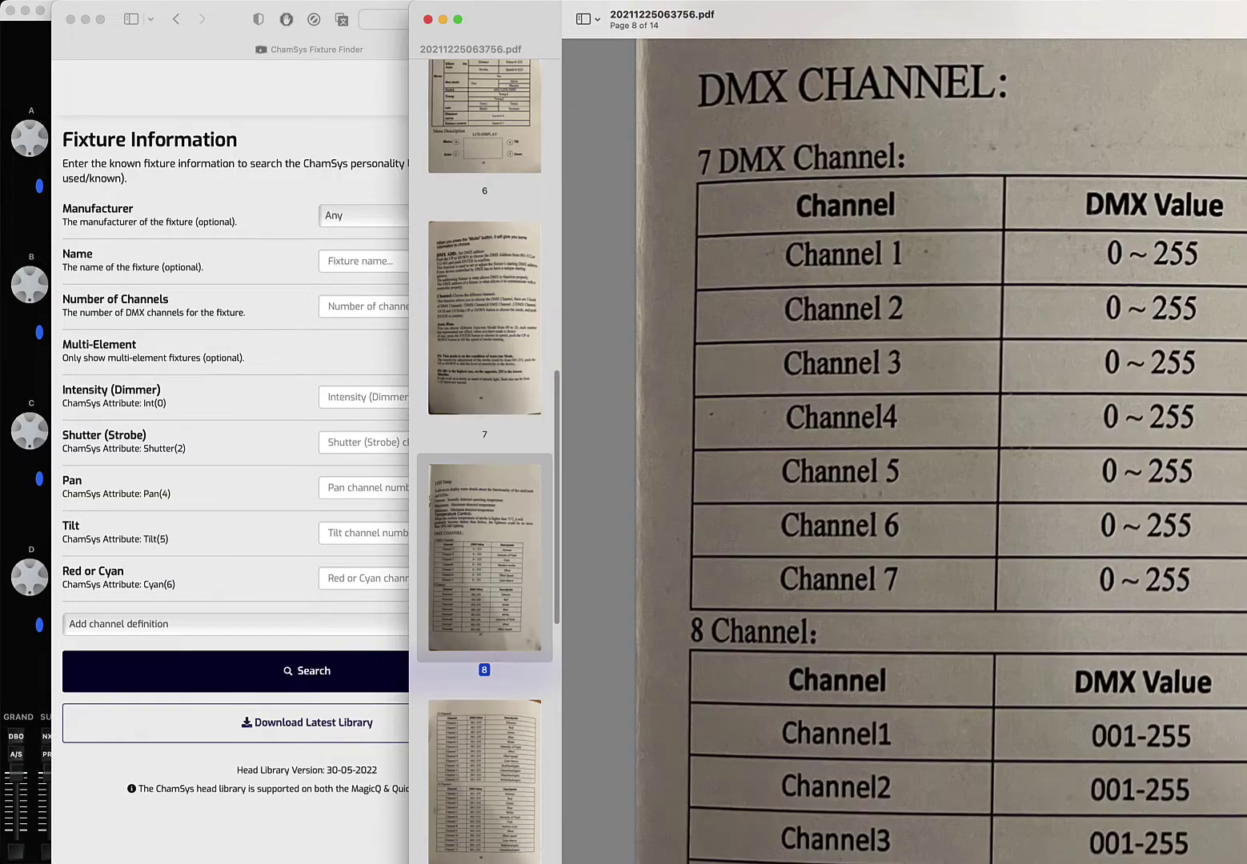
{"action": "left_click_drag", "start_coordinate": [1183, 26], "coordinate": [576, 9]}
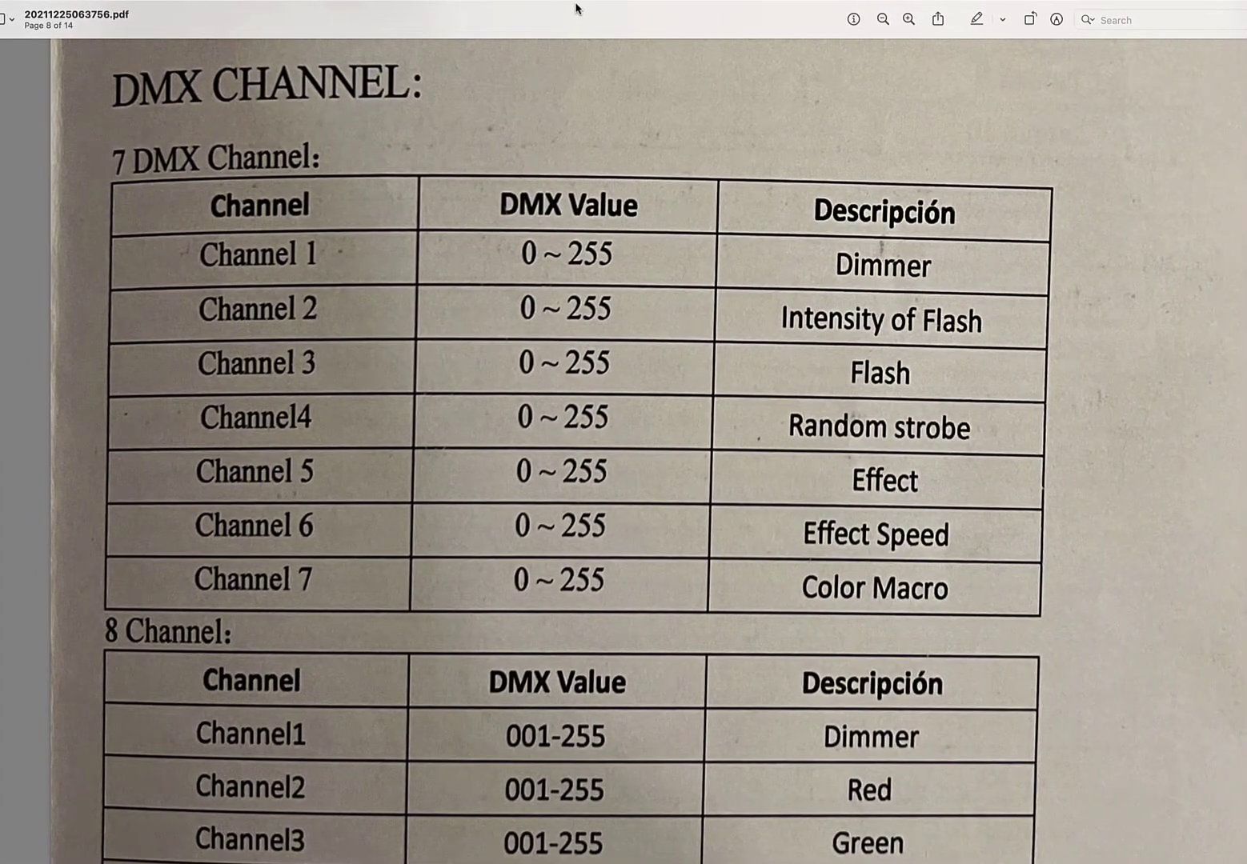
{"action": "scroll", "coordinate": [596, 163], "scroll_direction": "up", "scroll_amount": 10}
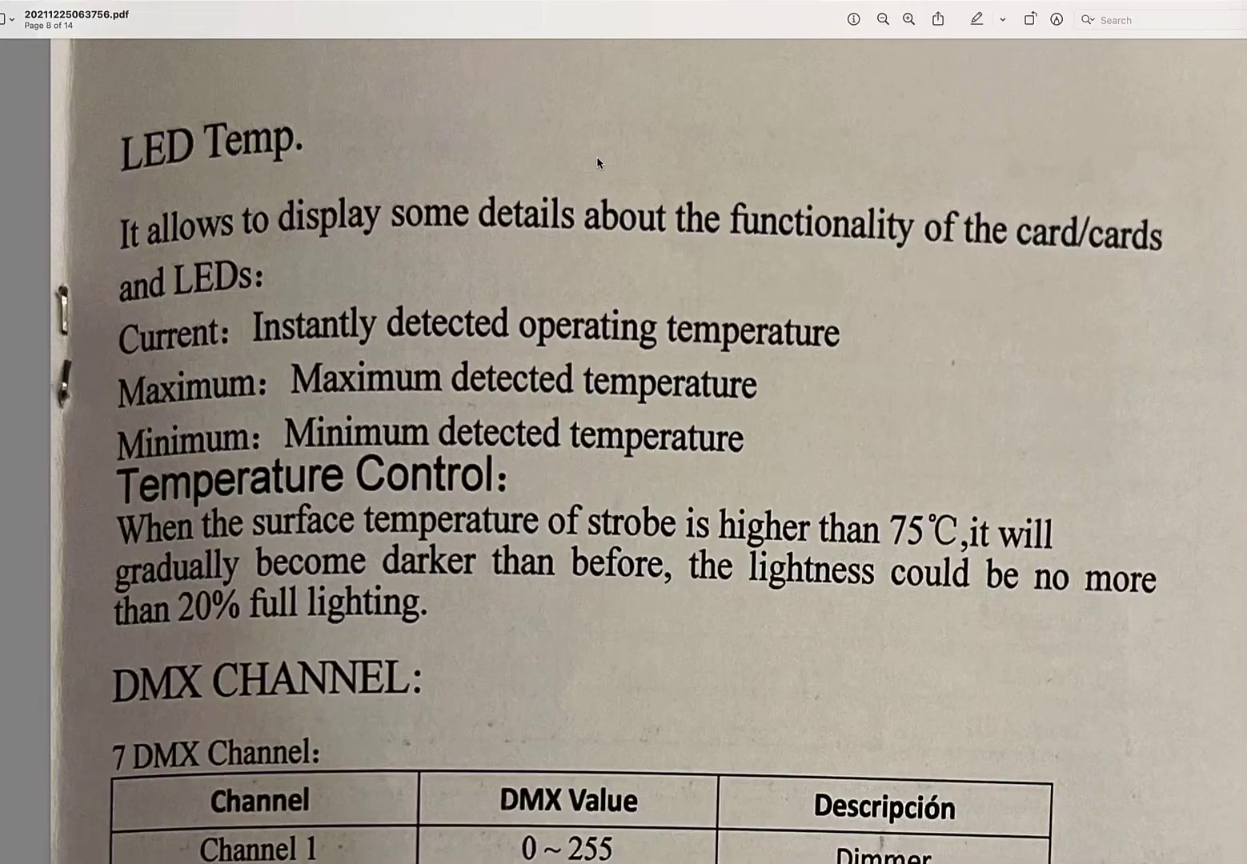
{"action": "scroll", "coordinate": [596, 164], "scroll_direction": "down", "scroll_amount": 6}
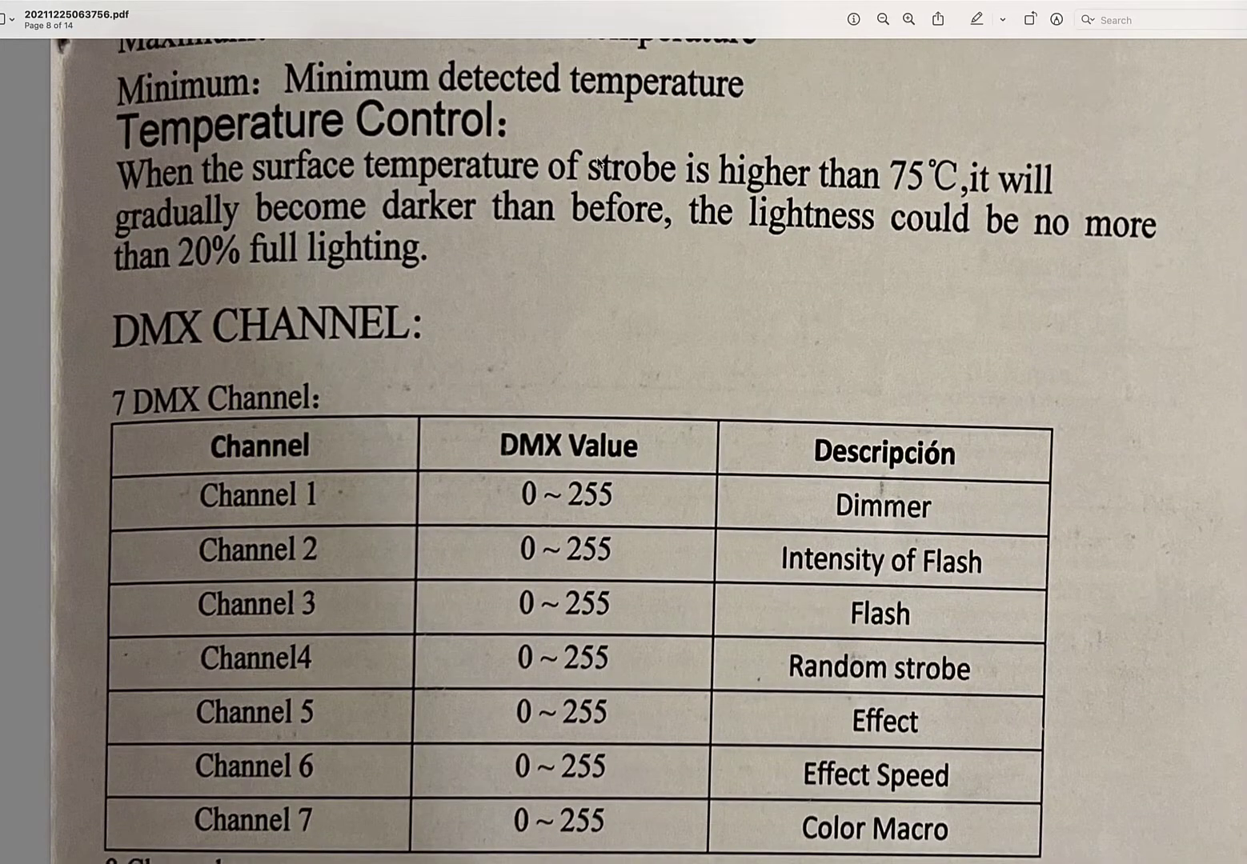
{"action": "scroll", "coordinate": [598, 163], "scroll_direction": "down", "scroll_amount": 4}
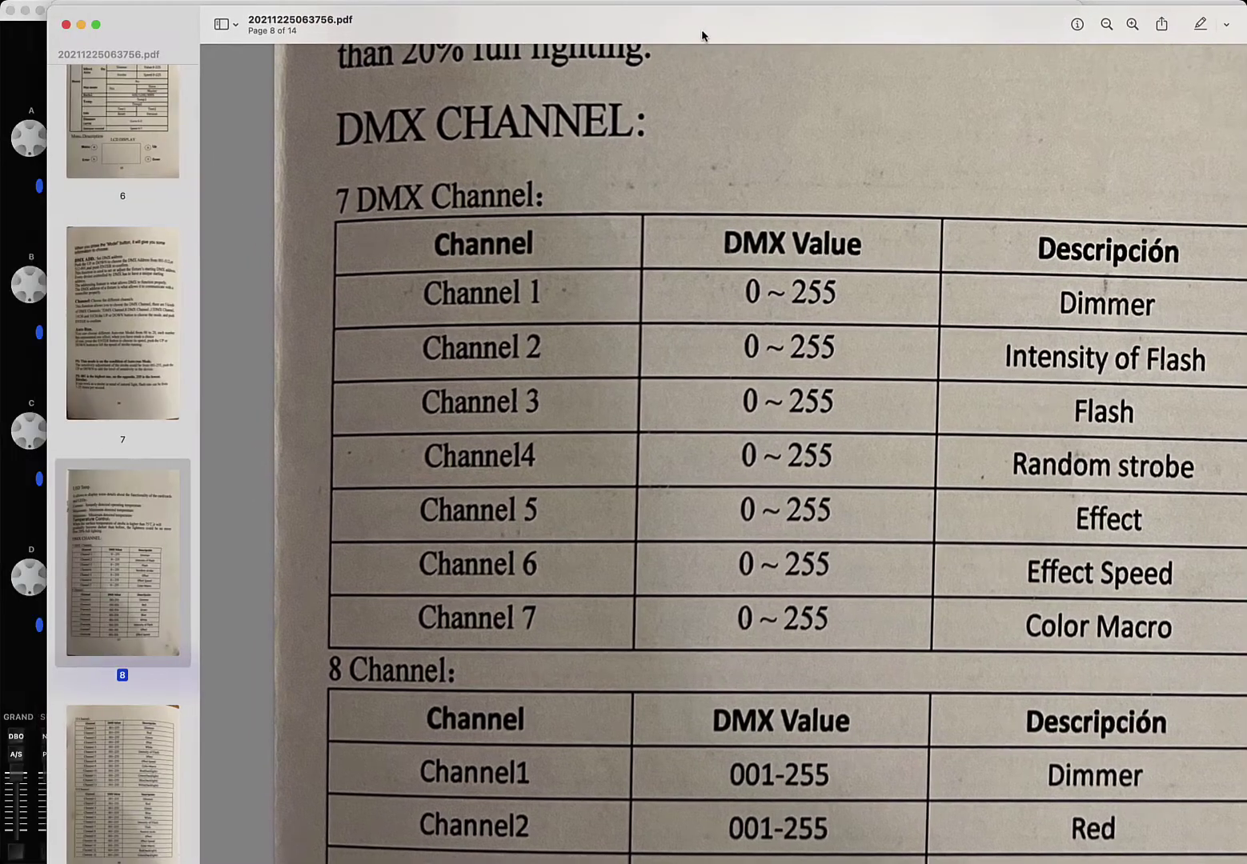
- Move the manual aside to check the Fixture Finder search form, and return to the manual's DMX channel page
{"action": "left_click_drag", "start_coordinate": [702, 35], "coordinate": [797, 39]}
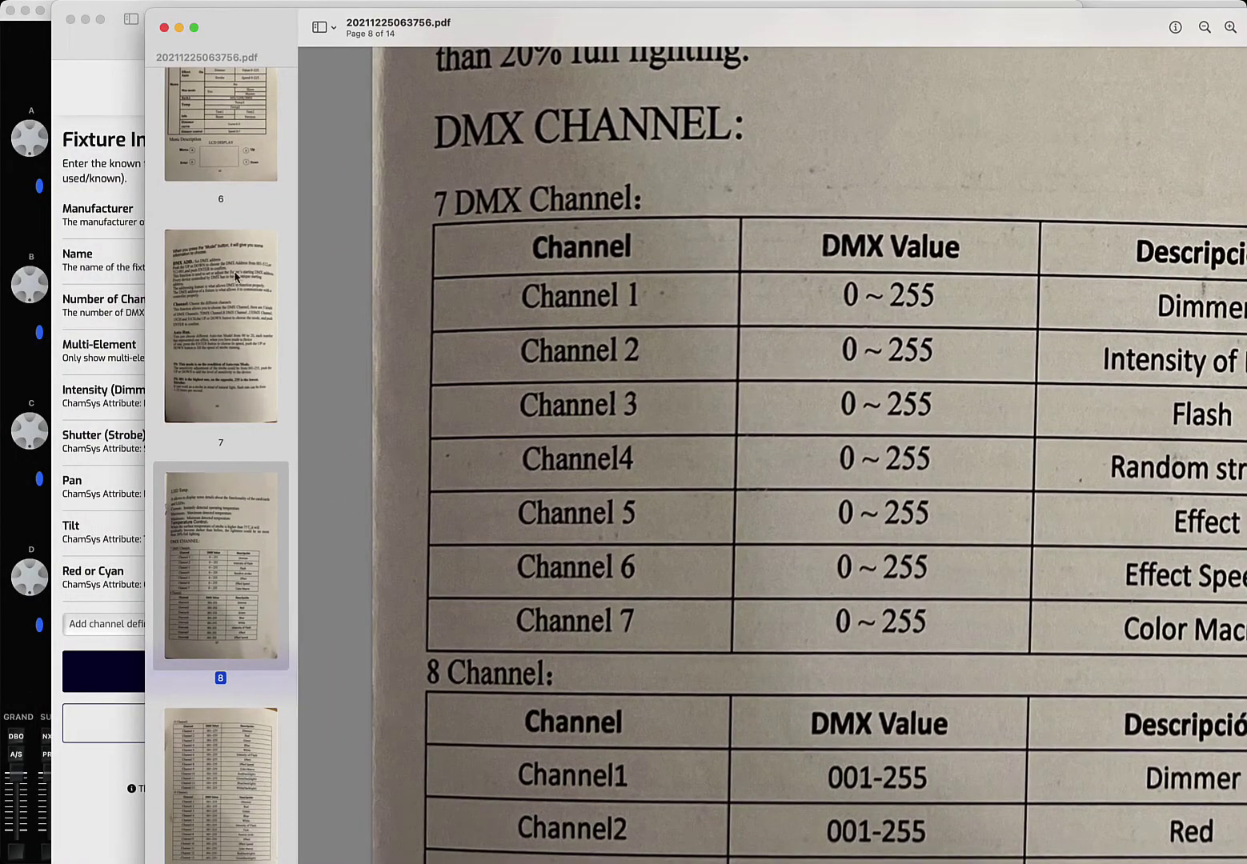
{"action": "left_click", "coordinate": [128, 269]}
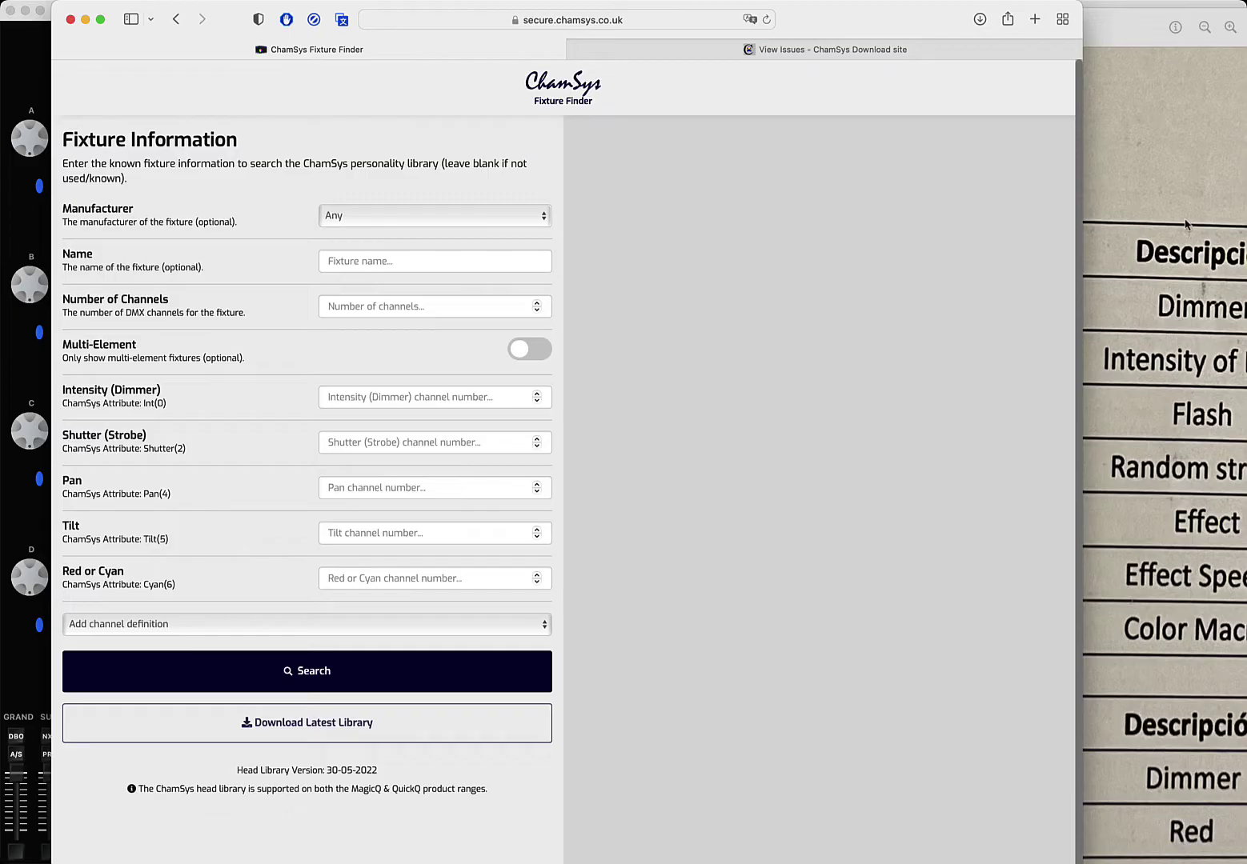
{"action": "left_click_drag", "start_coordinate": [1148, 44], "coordinate": [1117, 41]}
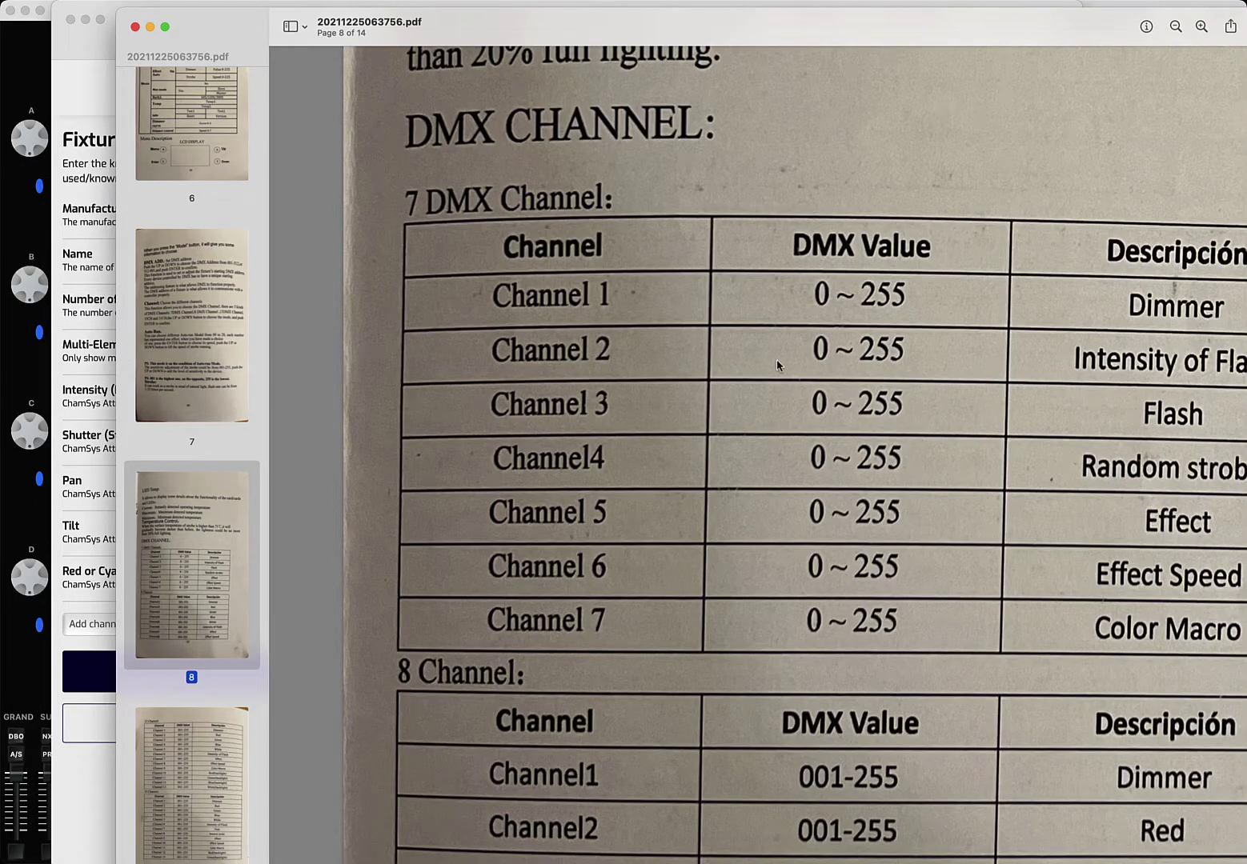
{"action": "left_click_drag", "start_coordinate": [997, 26], "coordinate": [984, 19]}
- Examine the 8, 13 and 15 Channel tables on pages 8 and 9 of the manual, with their description column in view
{"action": "scroll", "coordinate": [916, 449], "scroll_direction": "down", "scroll_amount": 5}
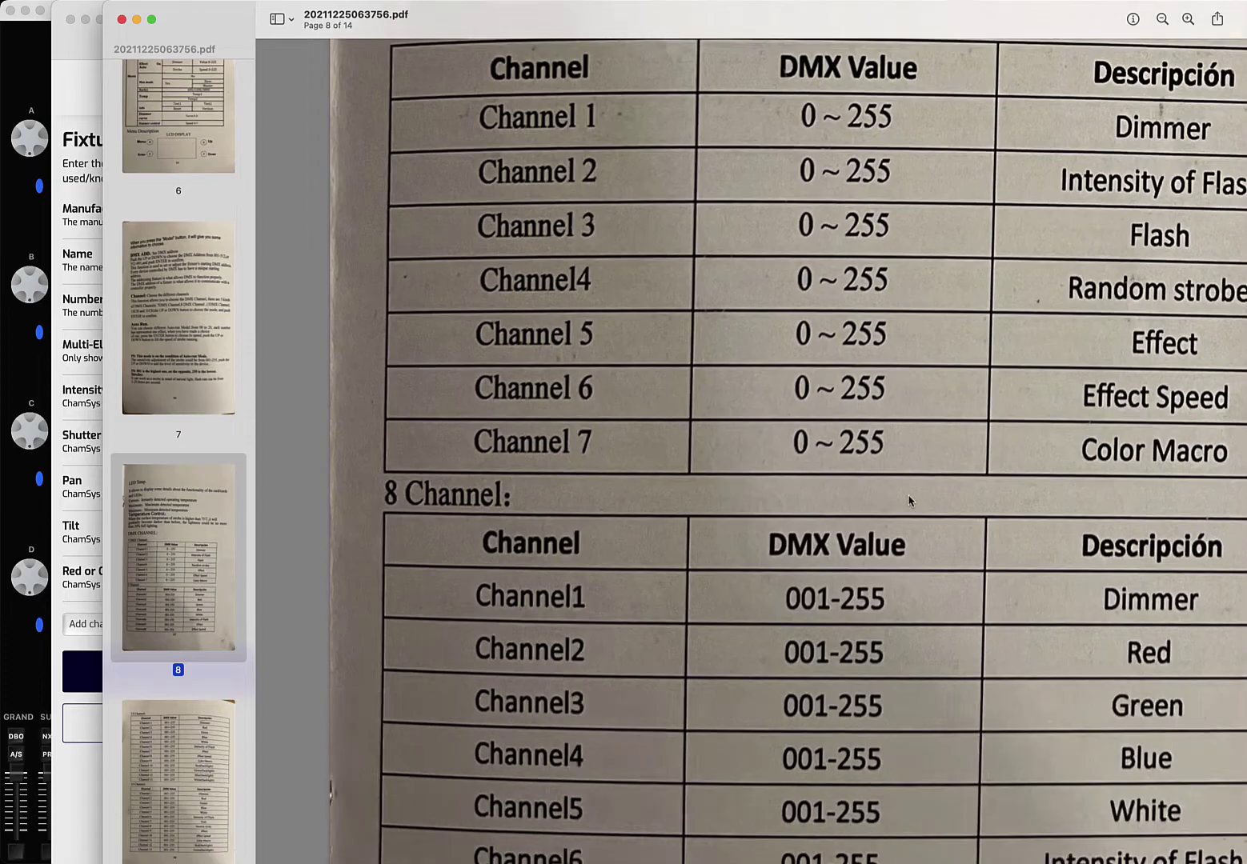
{"action": "scroll", "coordinate": [910, 501], "scroll_direction": "down", "scroll_amount": 15}
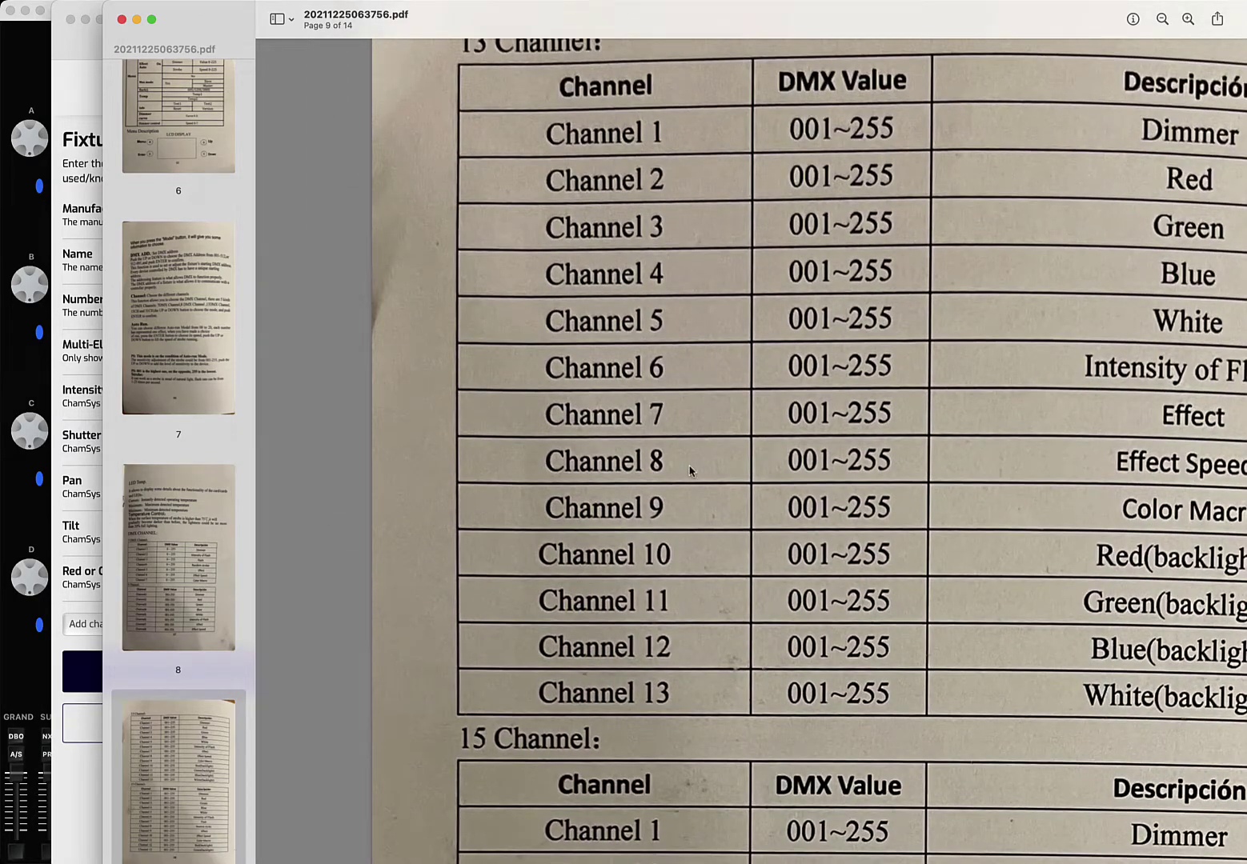
{"action": "scroll", "coordinate": [582, 483], "scroll_direction": "up", "scroll_amount": 4}
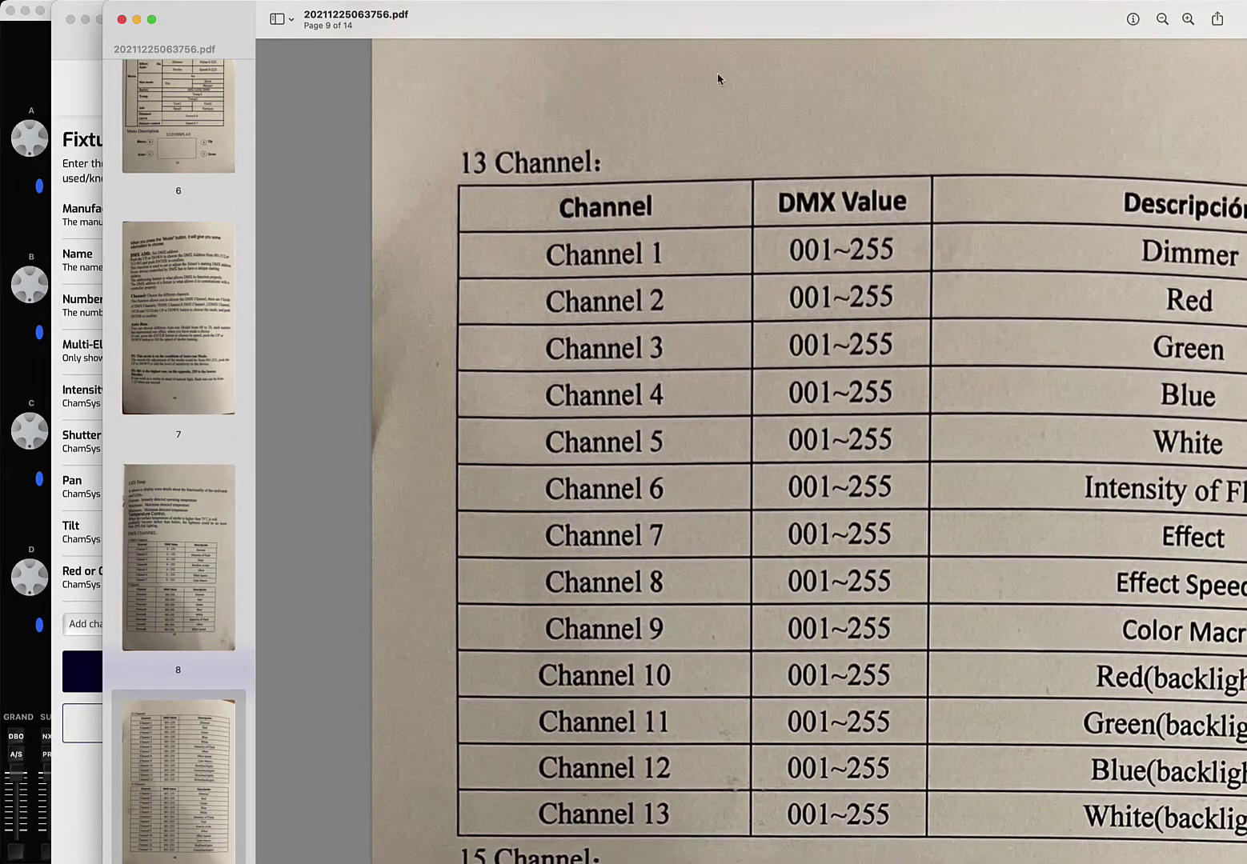
{"action": "left_click_drag", "start_coordinate": [733, 26], "coordinate": [549, 10]}
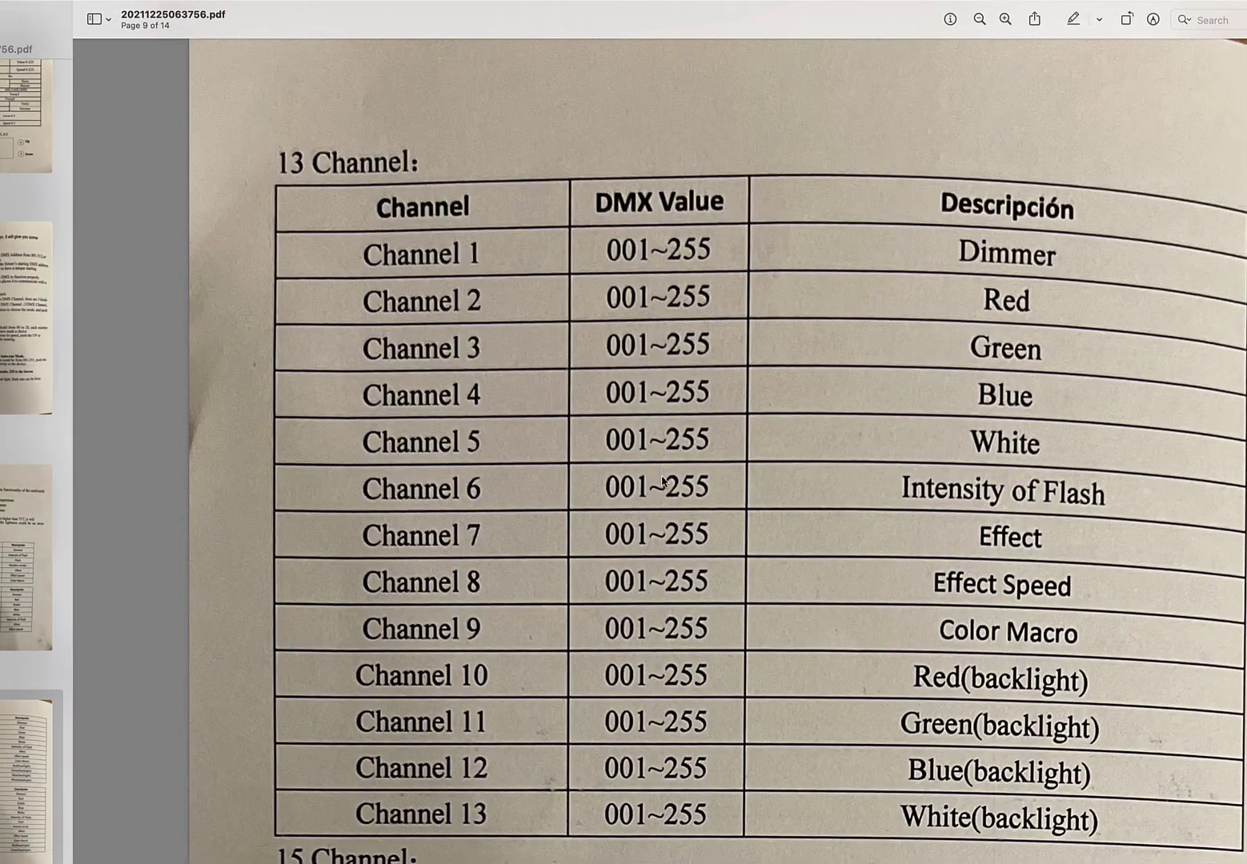
{"action": "scroll", "coordinate": [662, 483], "scroll_direction": "down", "scroll_amount": 20}
{"action": "scroll", "coordinate": [667, 544], "scroll_direction": "up", "scroll_amount": 3}
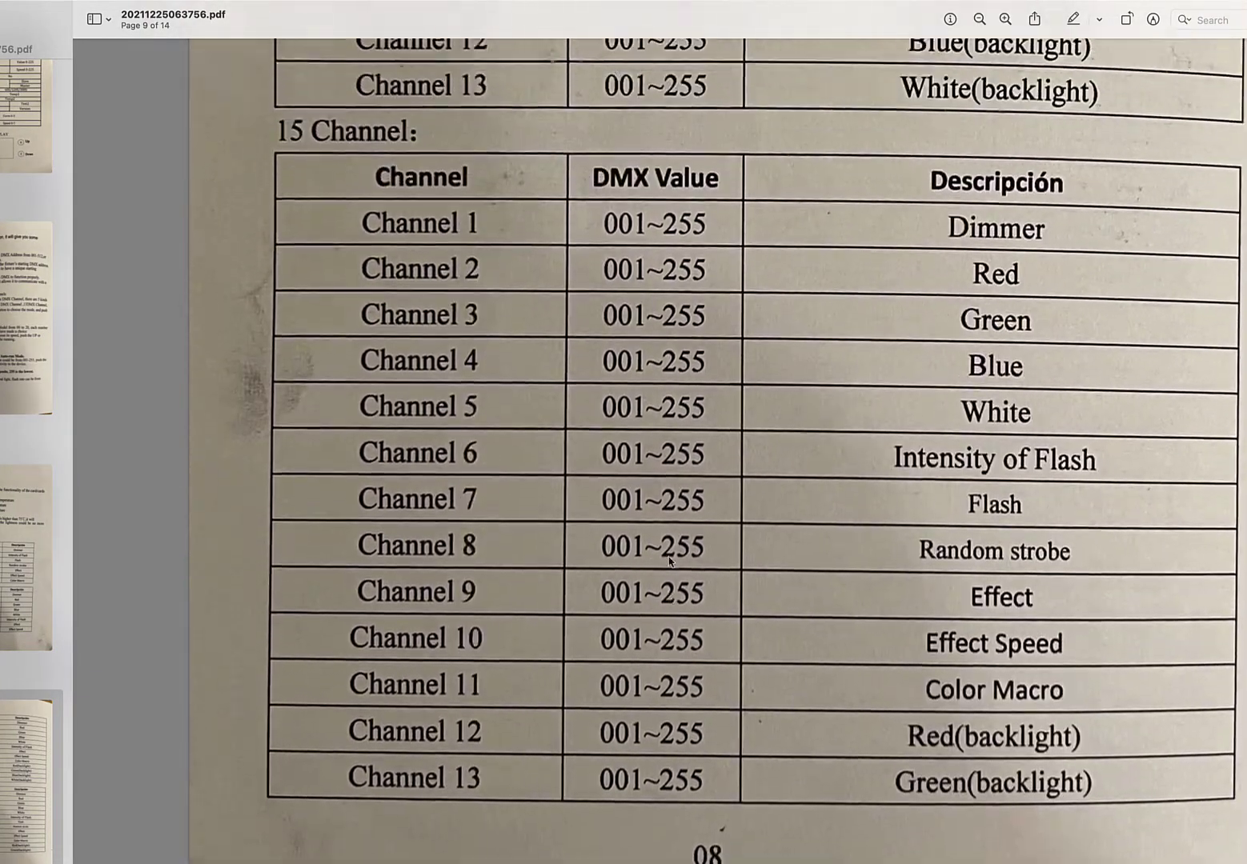
{"action": "scroll", "coordinate": [669, 560], "scroll_direction": "up", "scroll_amount": 15}
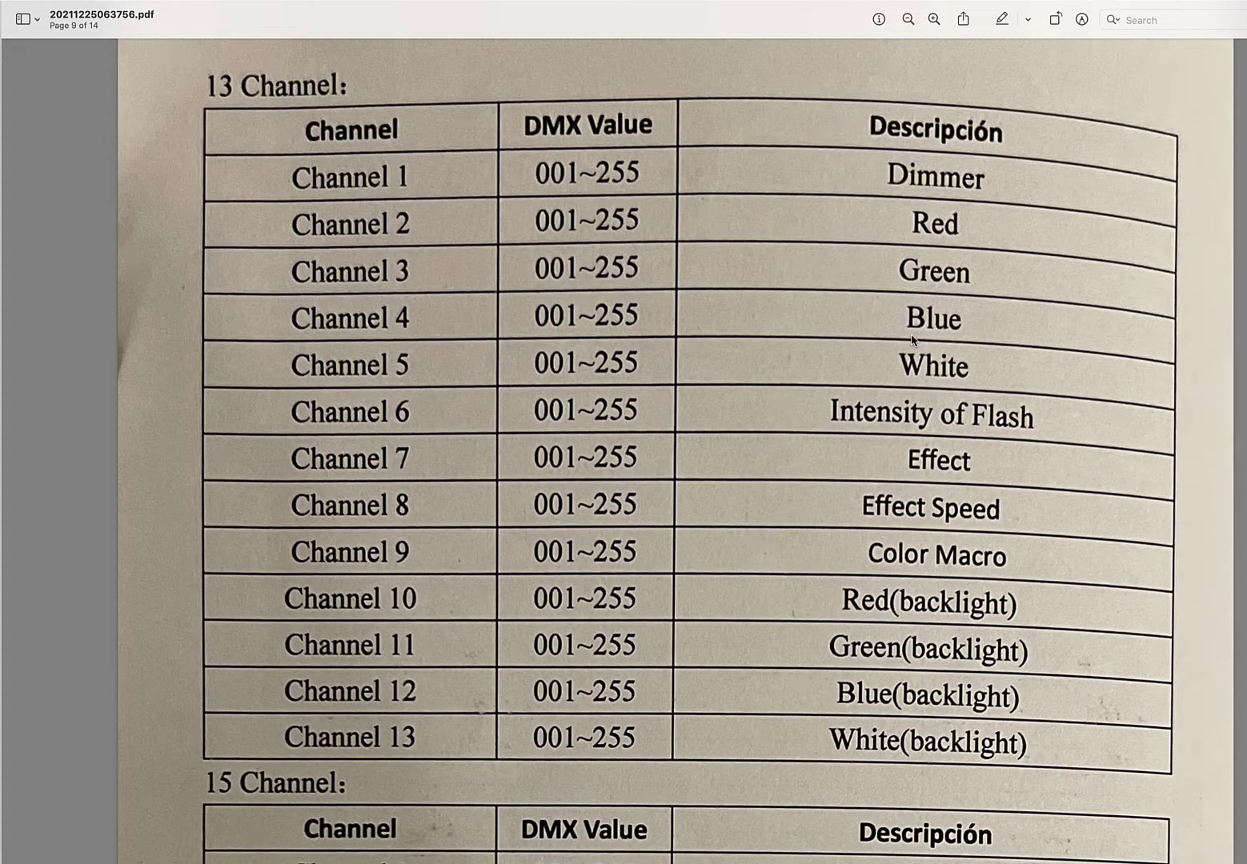
- Examine the complete 15 Channel table across pages 9 and 10, compare it with the 31 Channel table, and return to its first channels
{"action": "scroll", "coordinate": [912, 339], "scroll_direction": "down", "scroll_amount": 15}
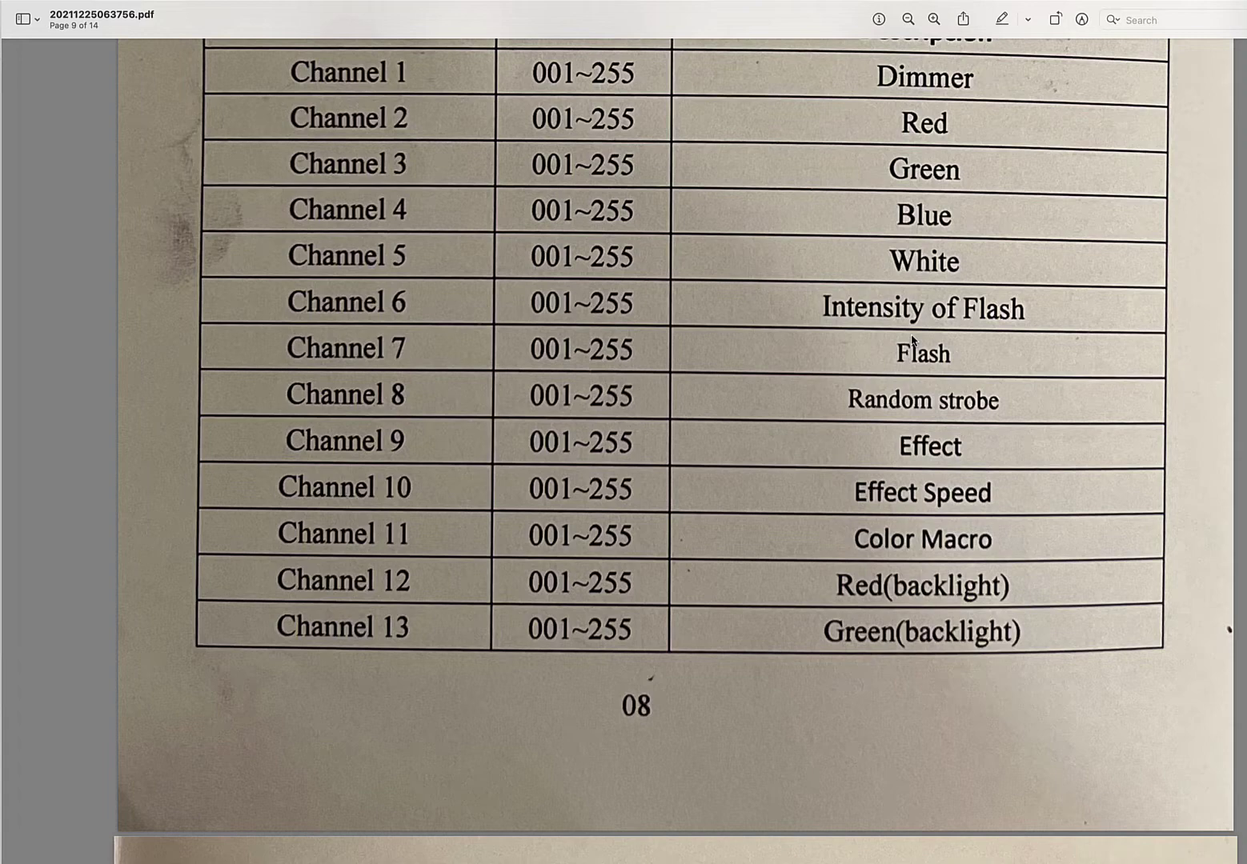
{"action": "scroll", "coordinate": [912, 340], "scroll_direction": "down", "scroll_amount": 10}
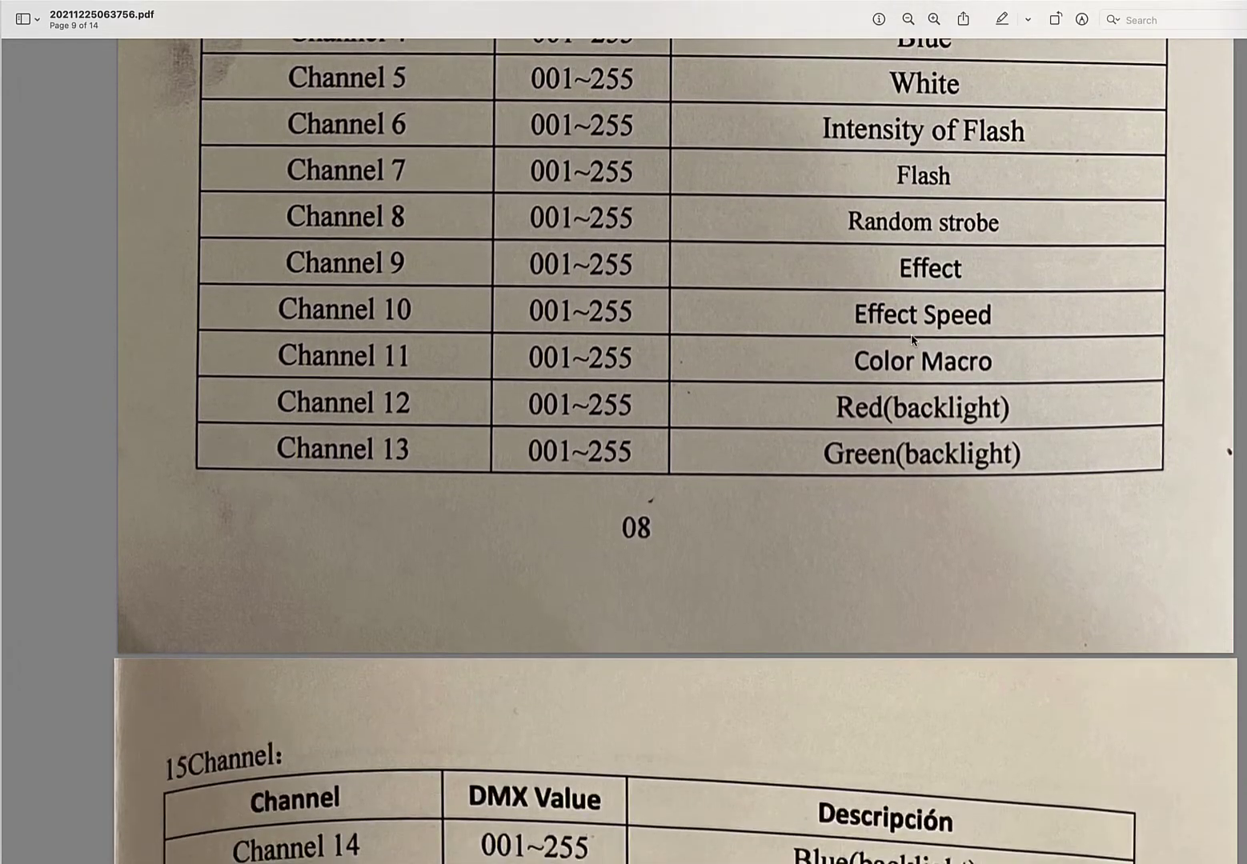
{"action": "scroll", "coordinate": [912, 339], "scroll_direction": "down", "scroll_amount": 1}
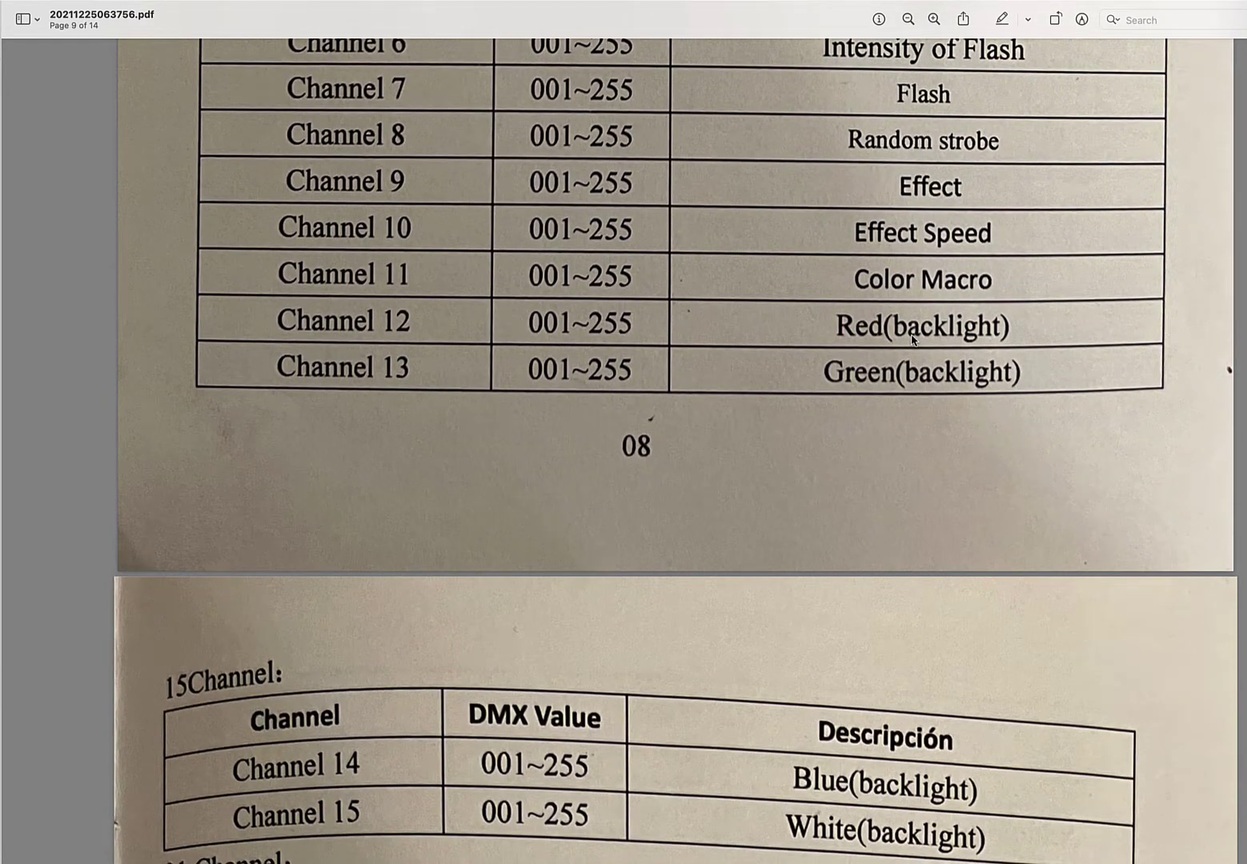
{"action": "scroll", "coordinate": [913, 339], "scroll_direction": "down", "scroll_amount": 1}
{"action": "scroll", "coordinate": [912, 339], "scroll_direction": "up", "scroll_amount": 1}
{"action": "scroll", "coordinate": [912, 339], "scroll_direction": "down", "scroll_amount": 3}
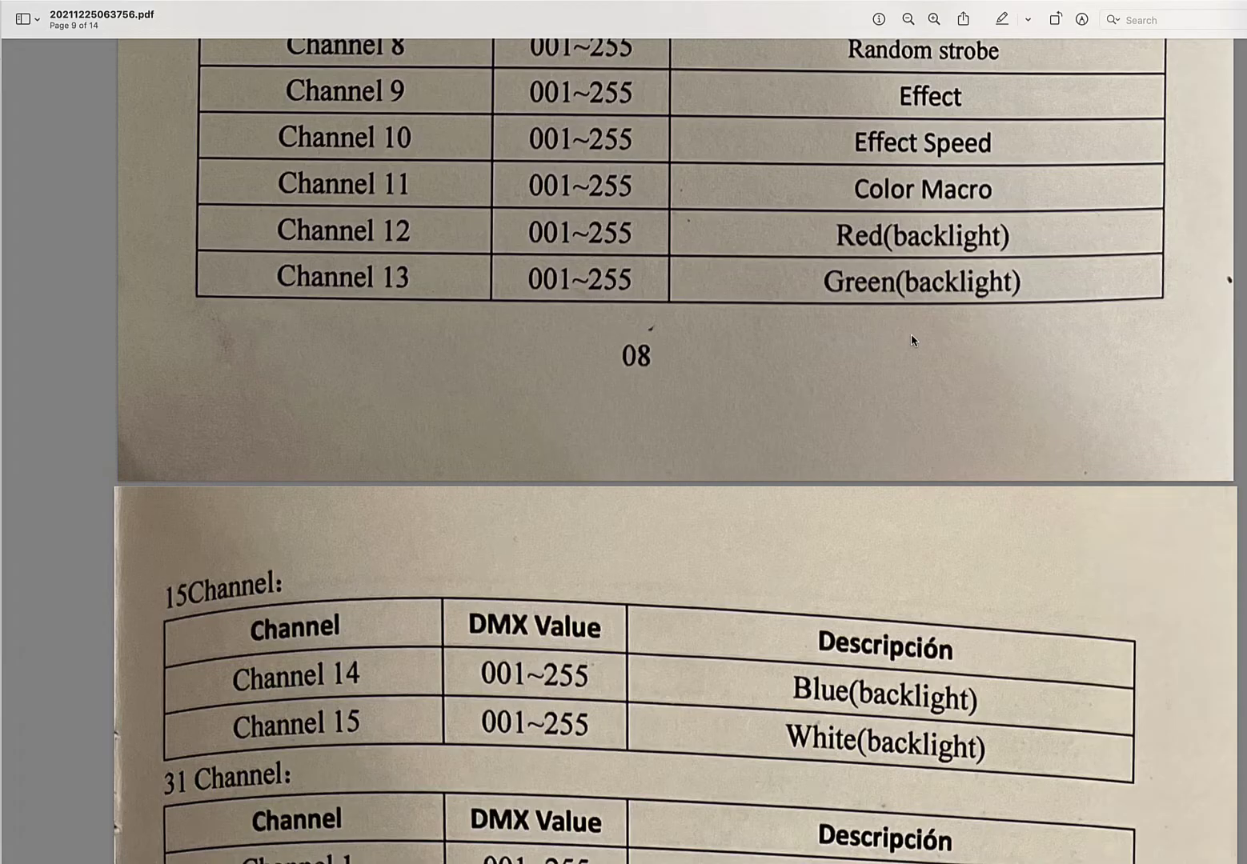
{"action": "scroll", "coordinate": [911, 335], "scroll_direction": "down", "scroll_amount": 10}
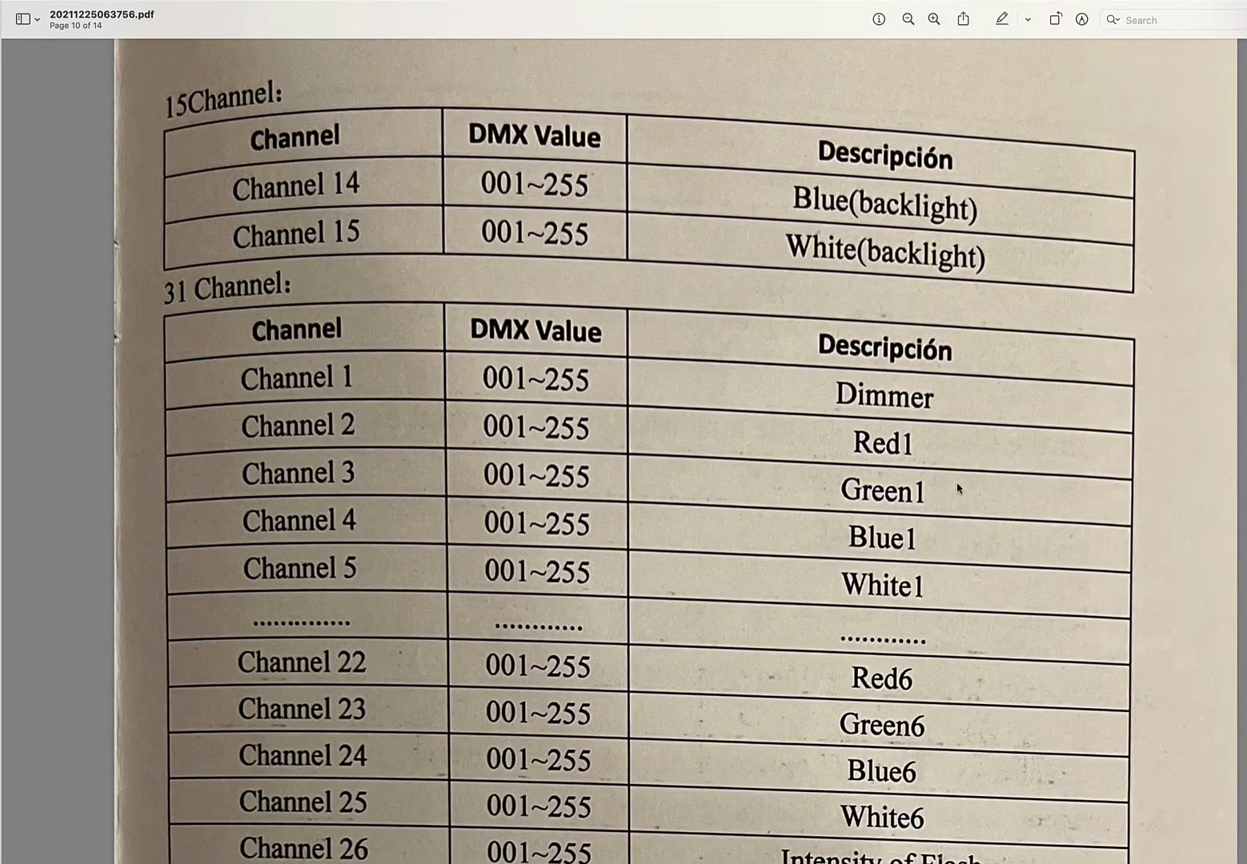
{"action": "scroll", "coordinate": [671, 410], "scroll_direction": "up", "scroll_amount": 10}
{"action": "scroll", "coordinate": [666, 284], "scroll_direction": "up", "scroll_amount": 3}
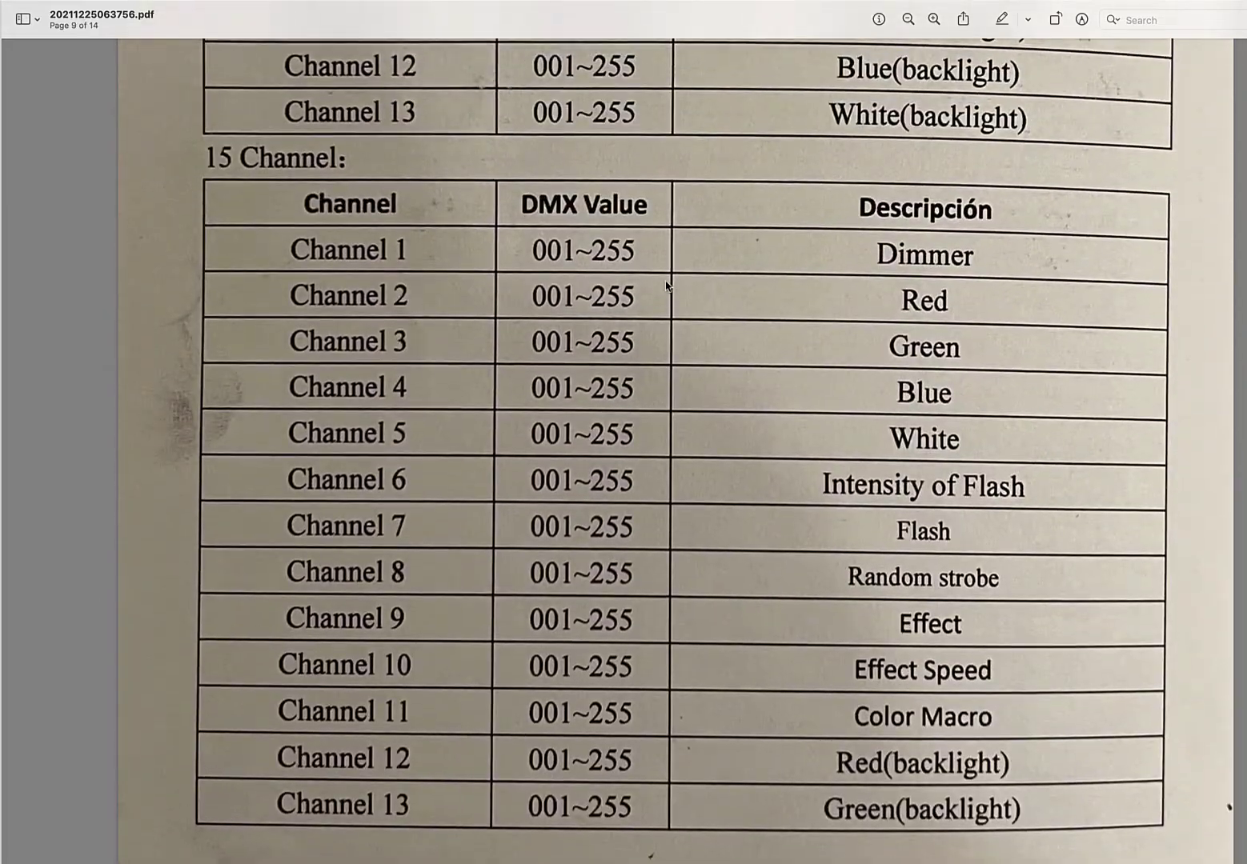
- Put away the 20211225063756.pdf manual, switch to the LED%20BSW%20200.pdf manual and bring up its cover page
{"action": "scroll", "coordinate": [666, 284], "scroll_direction": "down", "scroll_amount": 2}
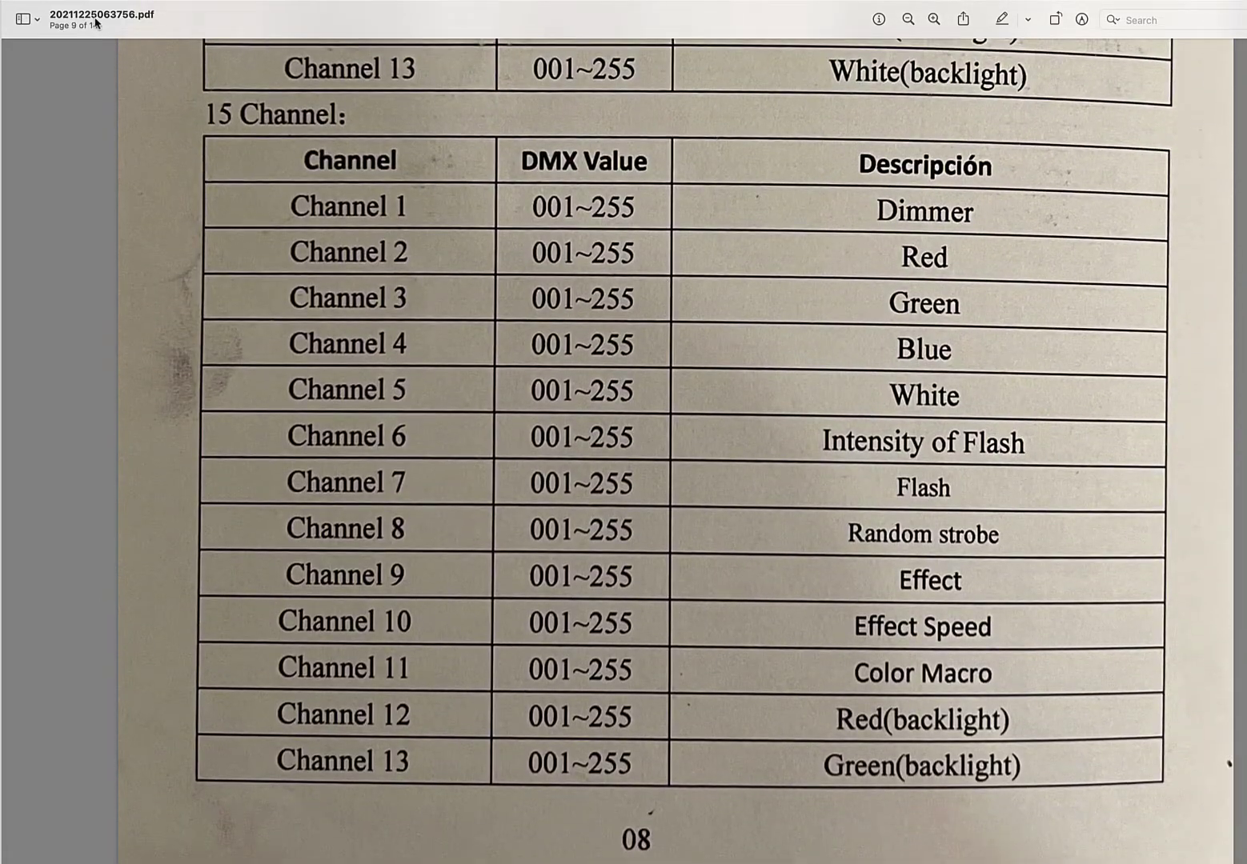
{"action": "key", "text": "ctrl+super+f"}
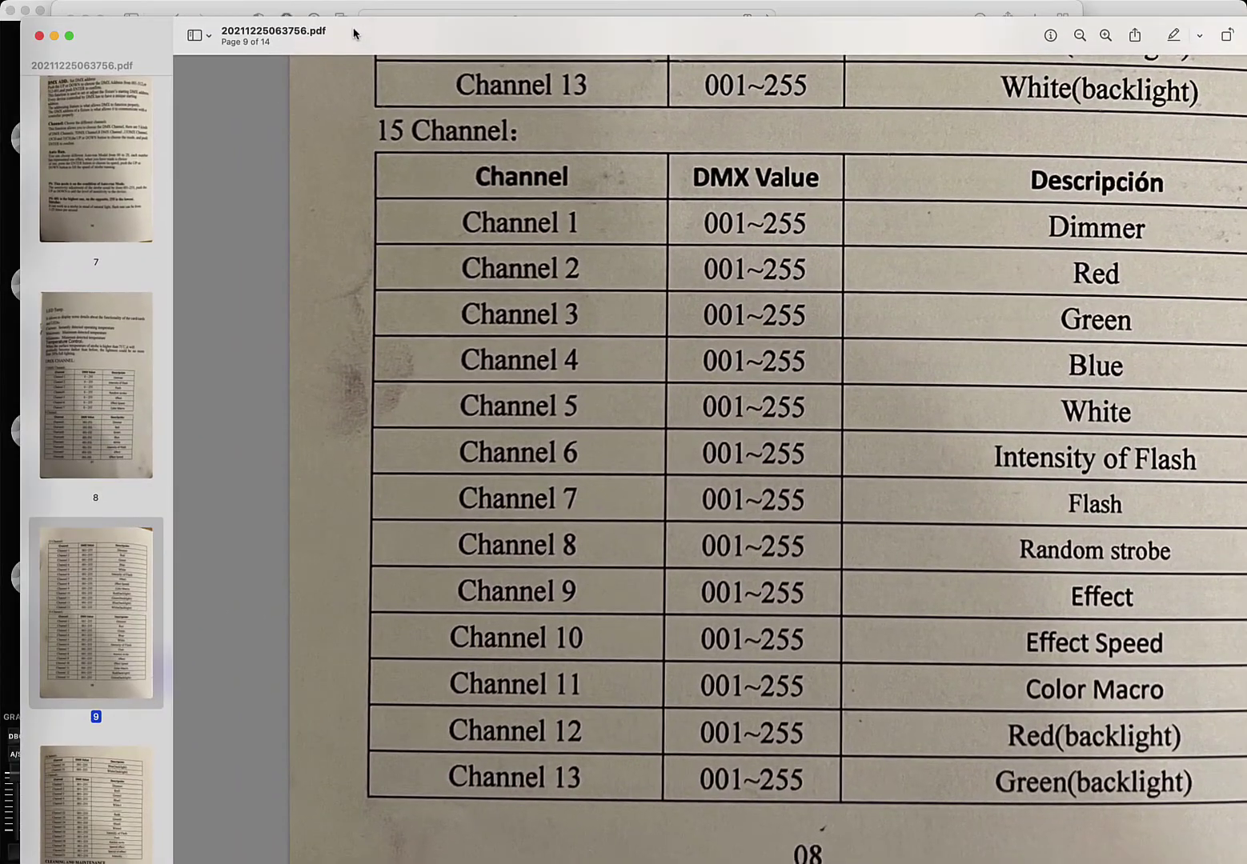
{"action": "left_click", "coordinate": [54, 36]}
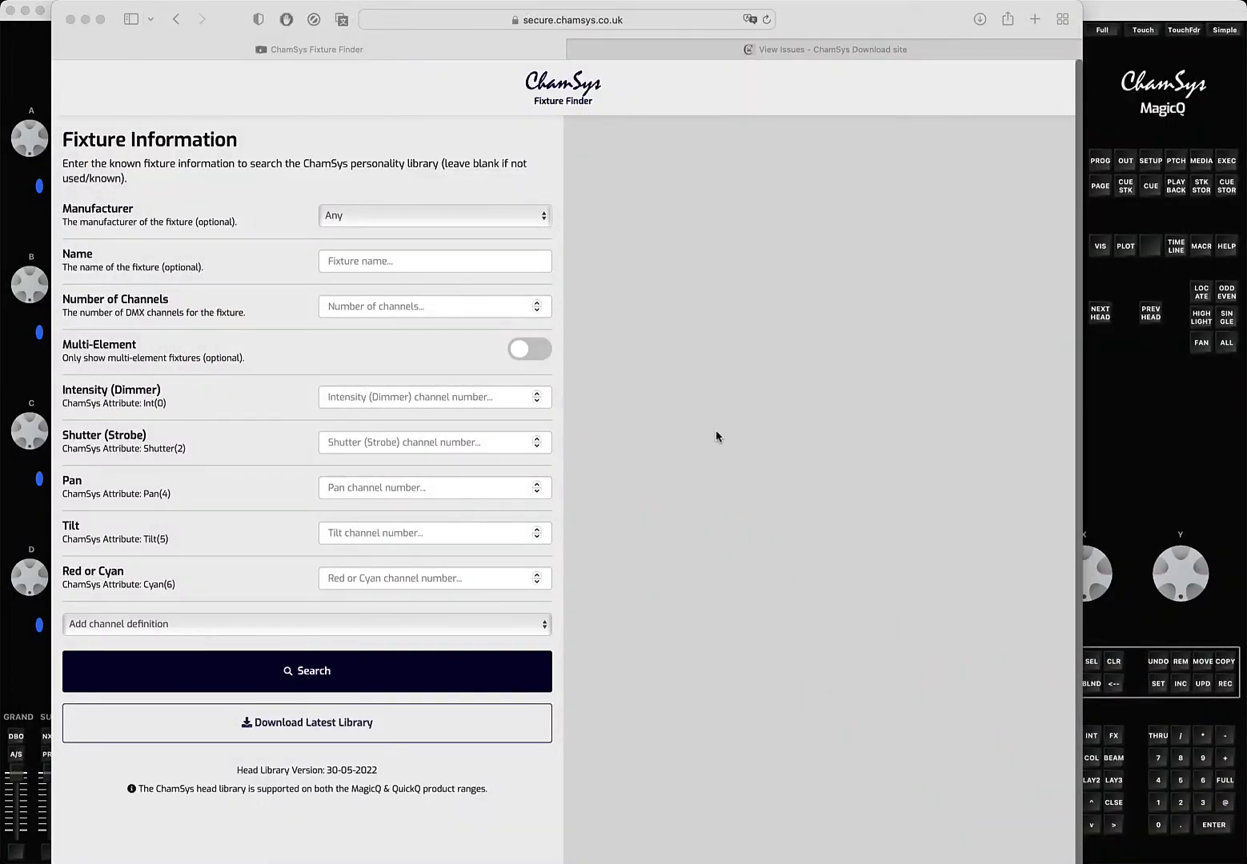
{"action": "left_click", "coordinate": [1066, 659]}
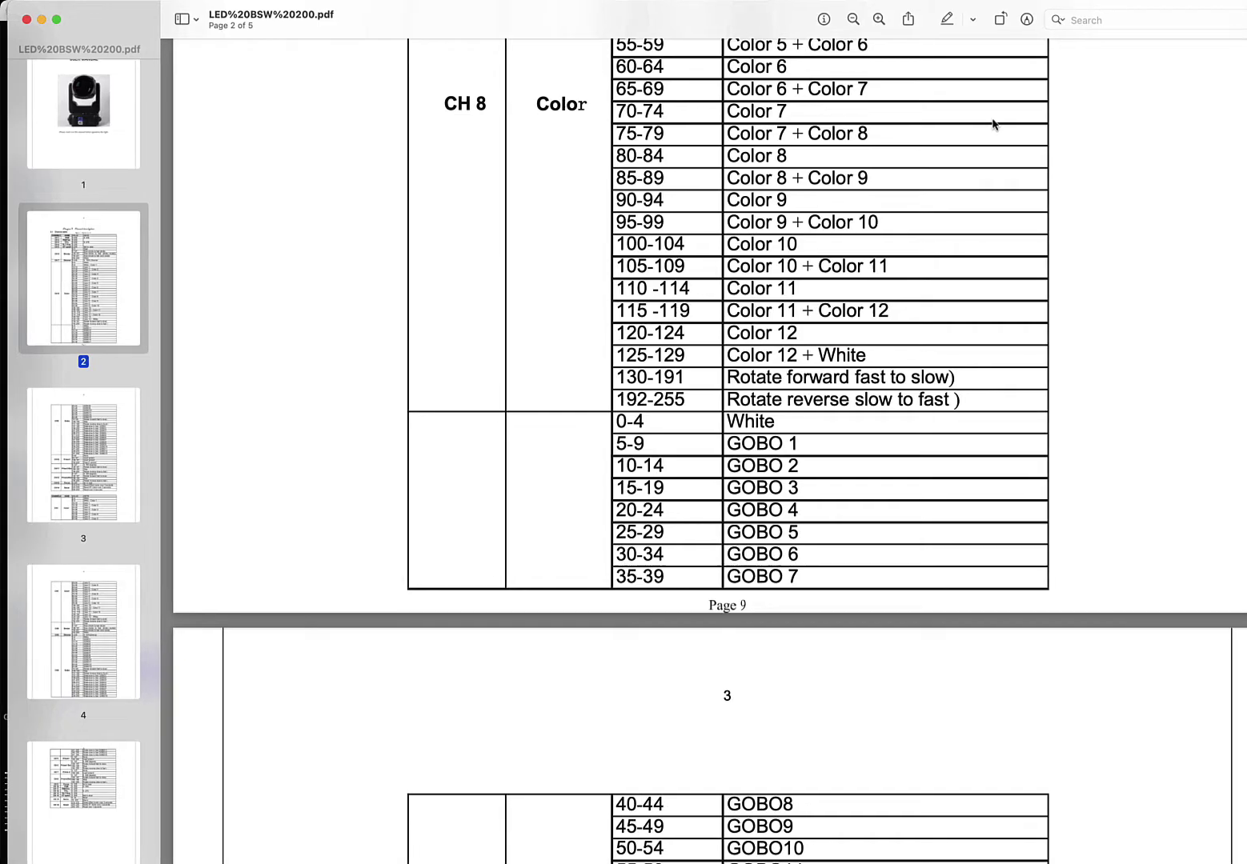
{"action": "scroll", "coordinate": [924, 236], "scroll_direction": "up", "scroll_amount": 5}
{"action": "scroll", "coordinate": [925, 236], "scroll_direction": "up", "scroll_amount": 15}
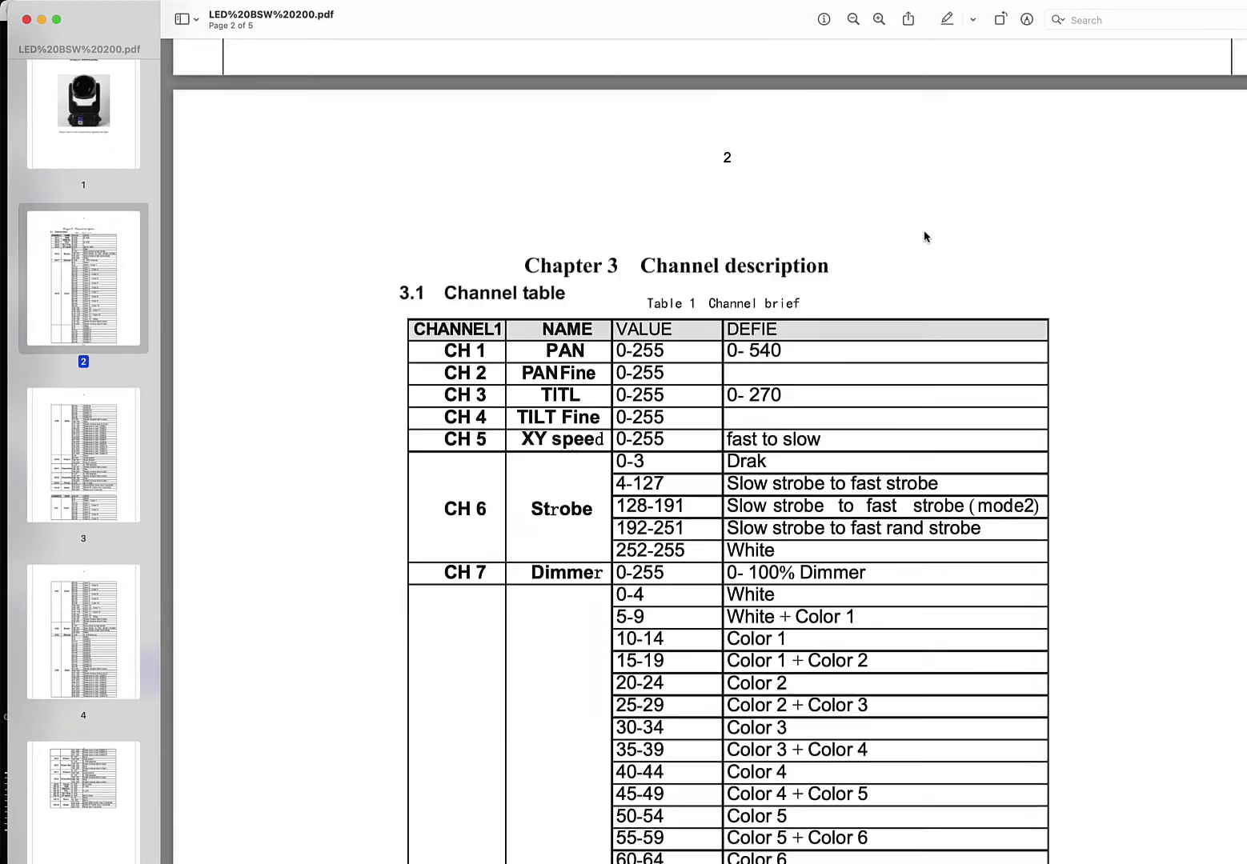
{"action": "scroll", "coordinate": [925, 236], "scroll_direction": "up", "scroll_amount": 6}
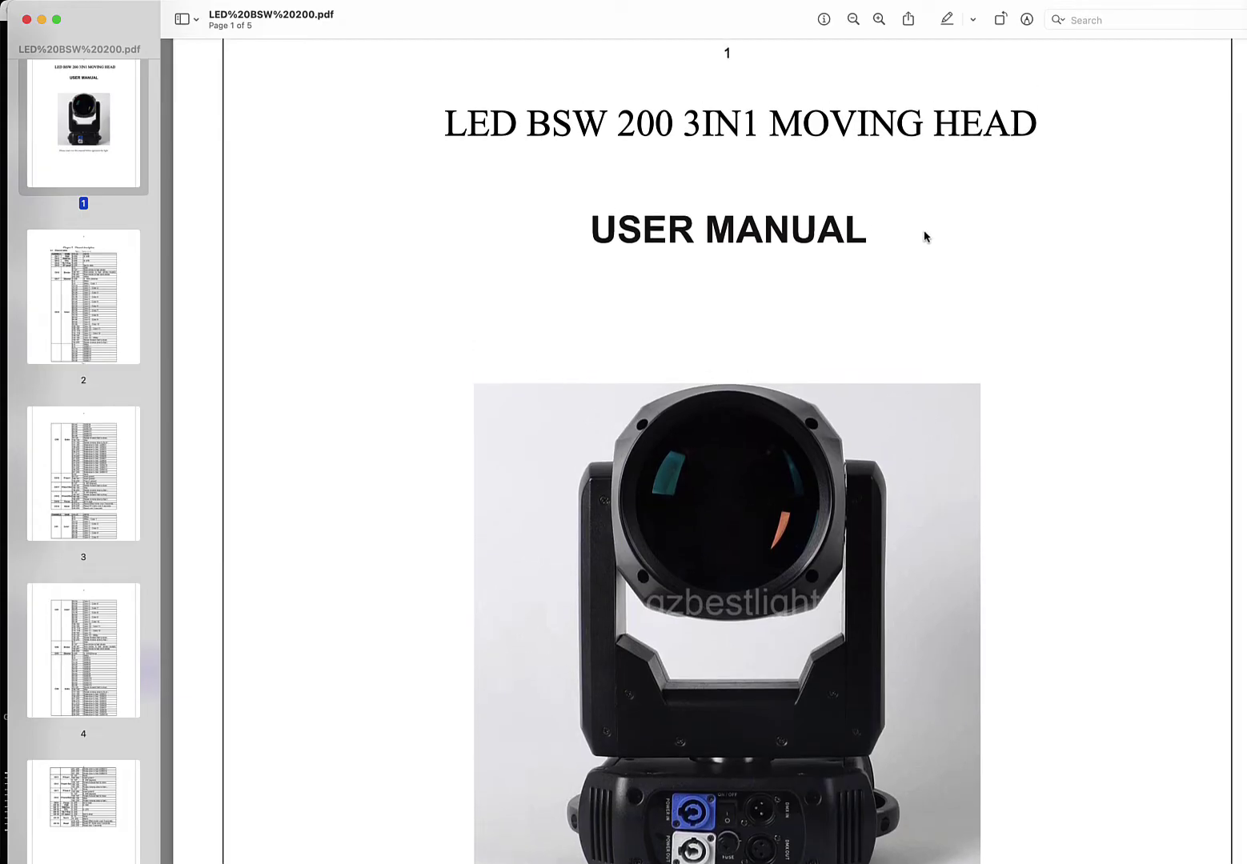
- Examine the first channel table on page 2 of the moving head manual, from CH 1 Pan to CH 8 Color
{"action": "scroll", "coordinate": [924, 236], "scroll_direction": "down", "scroll_amount": 1}
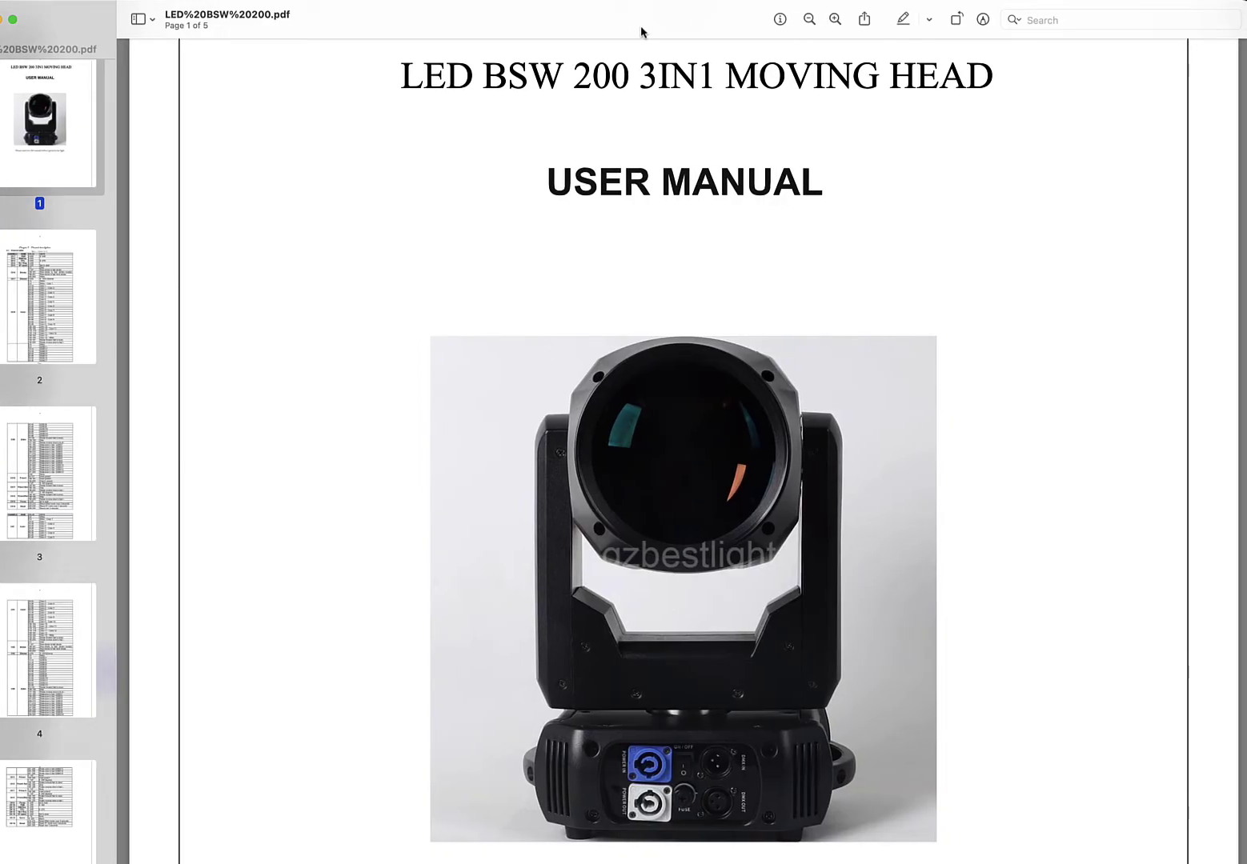
{"action": "scroll", "coordinate": [660, 281], "scroll_direction": "down", "scroll_amount": 15}
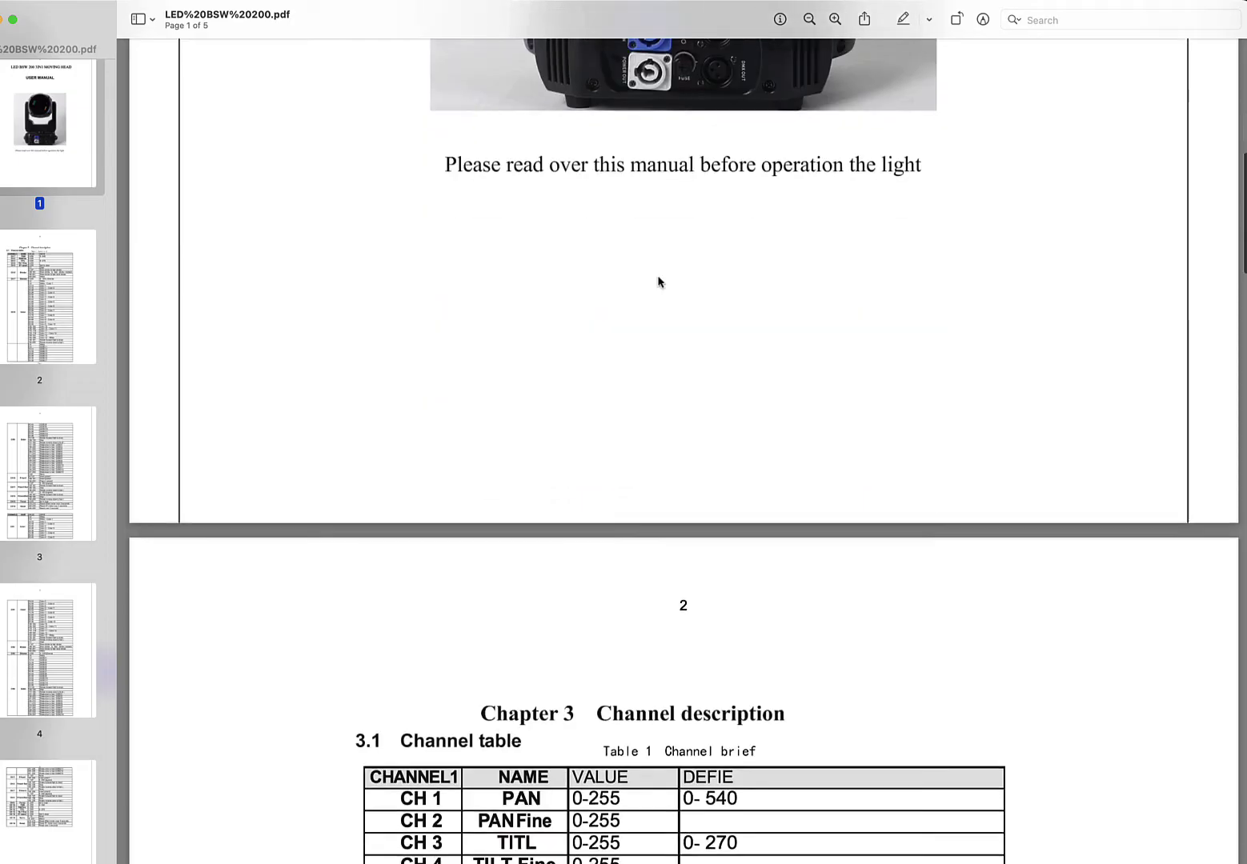
{"action": "scroll", "coordinate": [660, 281], "scroll_direction": "down", "scroll_amount": 5}
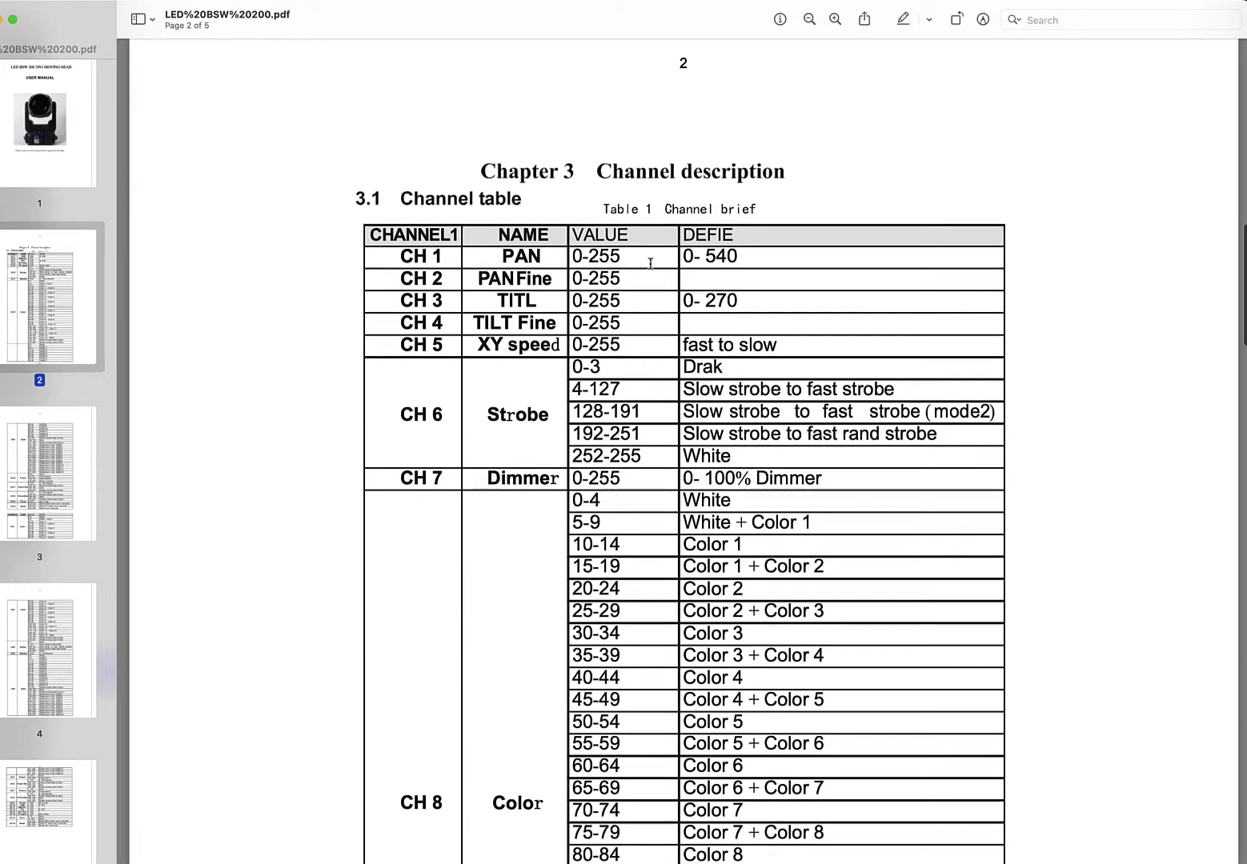
{"action": "scroll", "coordinate": [503, 234], "scroll_direction": "down", "scroll_amount": 2}
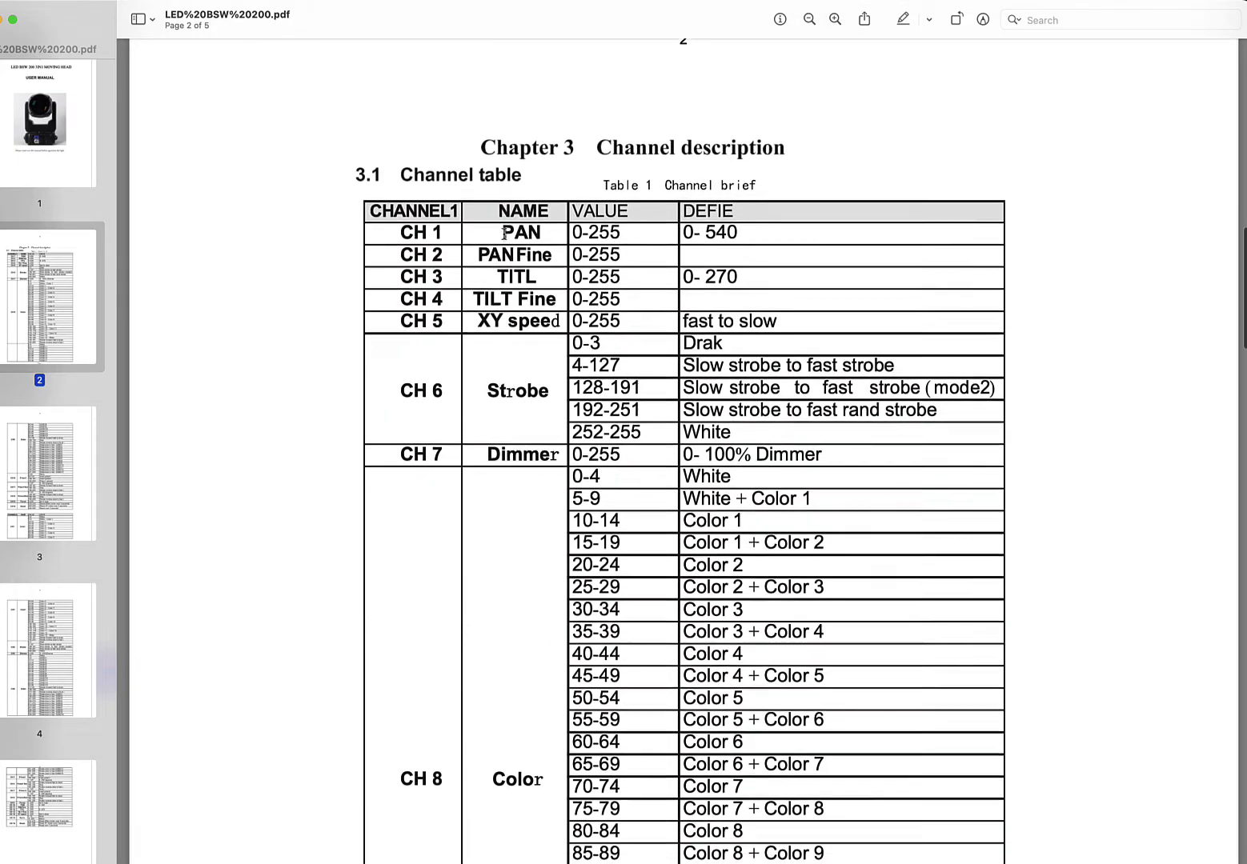
{"action": "scroll", "coordinate": [503, 233], "scroll_direction": "down", "scroll_amount": 2}
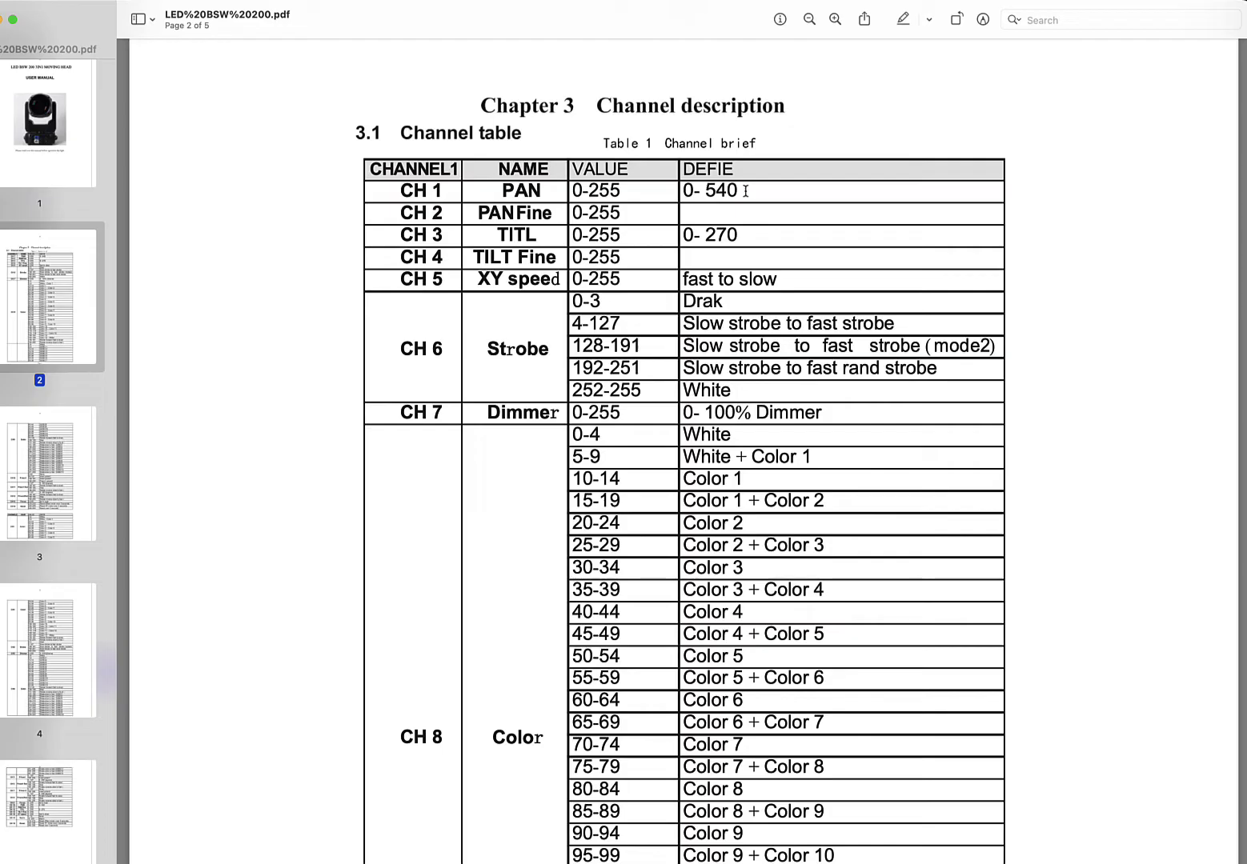
{"action": "scroll", "coordinate": [760, 391], "scroll_direction": "down", "scroll_amount": 3}
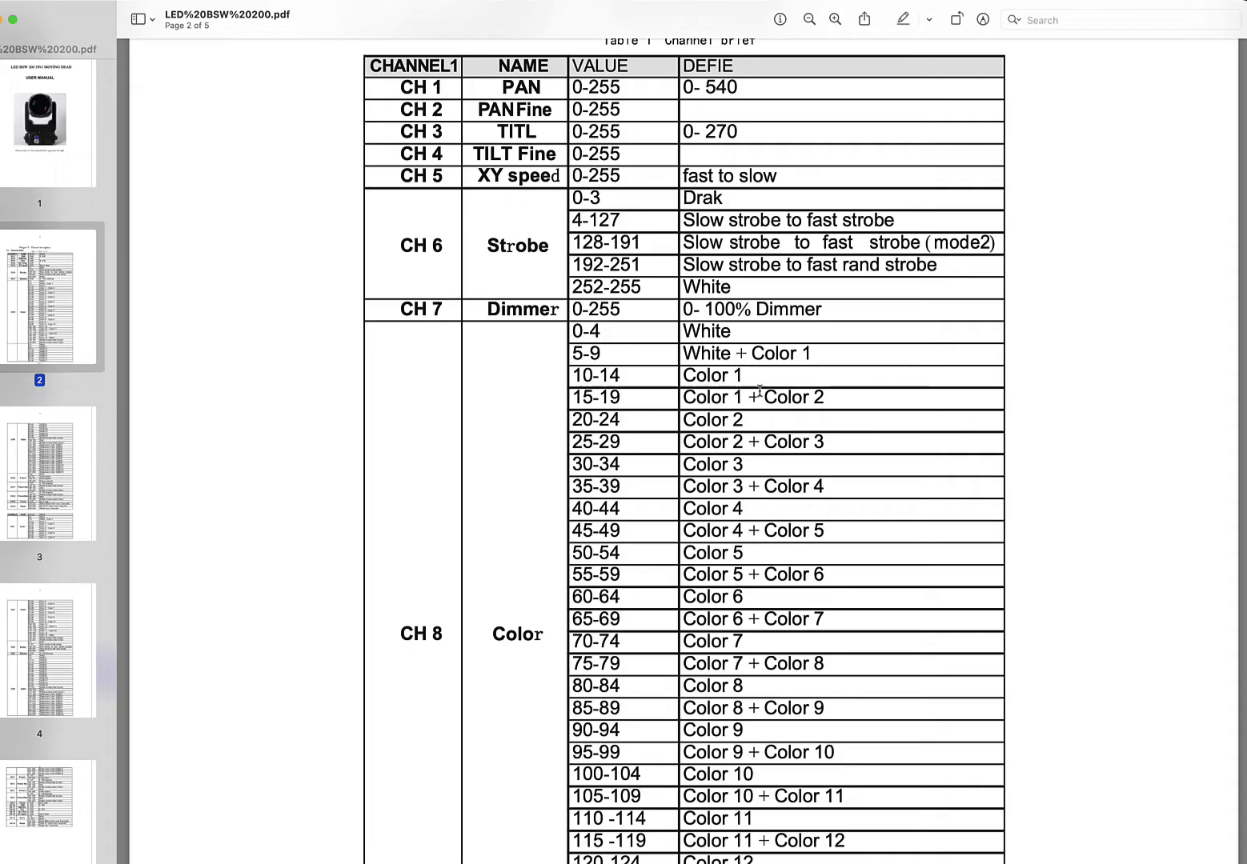
{"action": "scroll", "coordinate": [759, 390], "scroll_direction": "up", "scroll_amount": 6}
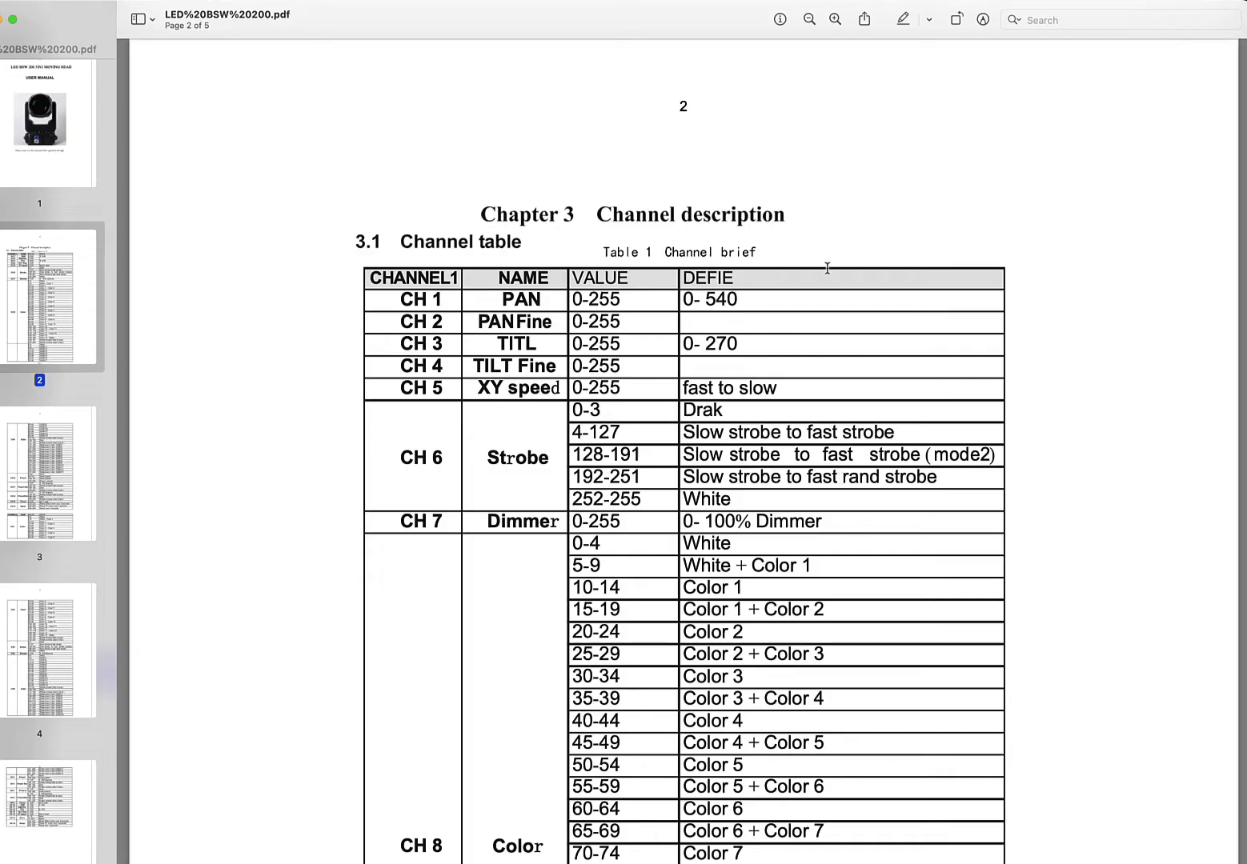
{"action": "scroll", "coordinate": [741, 439], "scroll_direction": "down", "scroll_amount": 5}
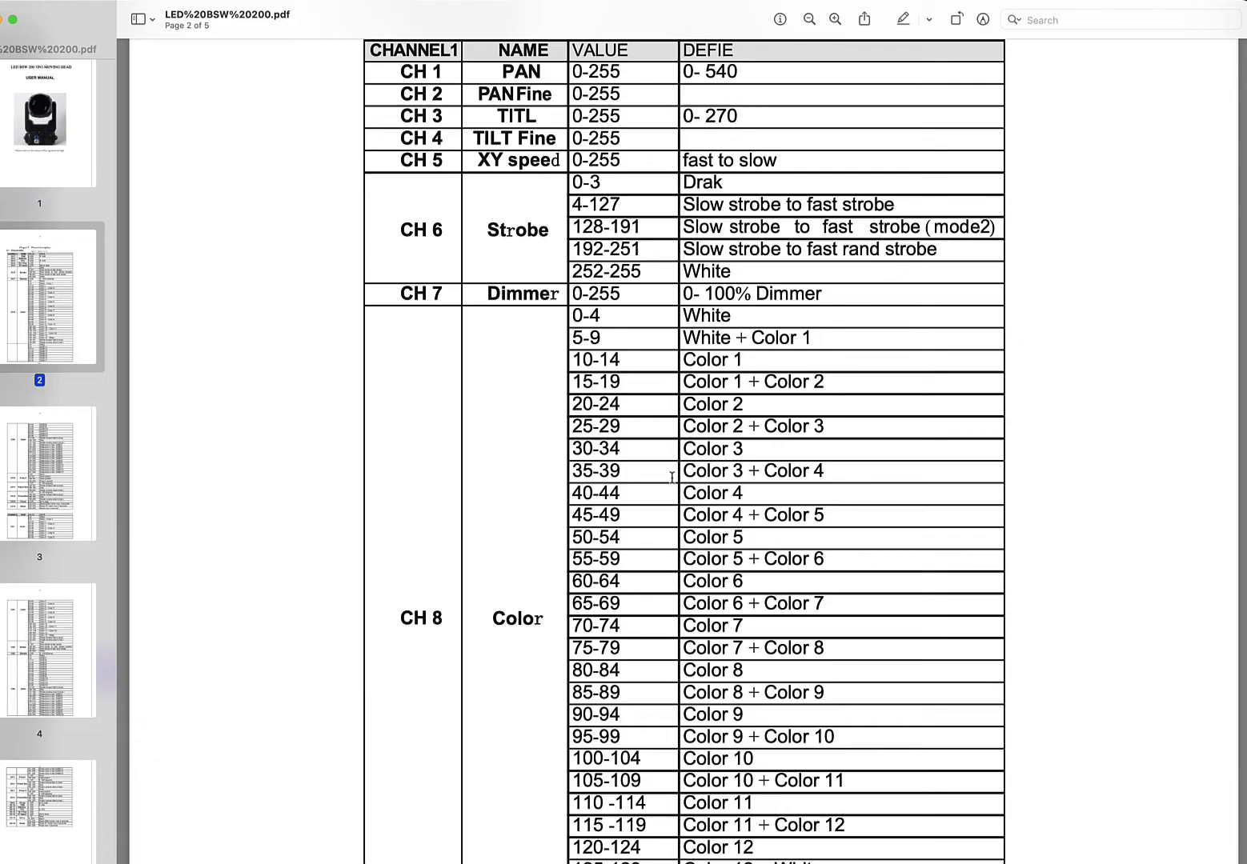
- Examine the rest of the first channel table through CH14 Reset on page 3, and return to its first channels
{"action": "scroll", "coordinate": [712, 312], "scroll_direction": "down", "scroll_amount": 15}
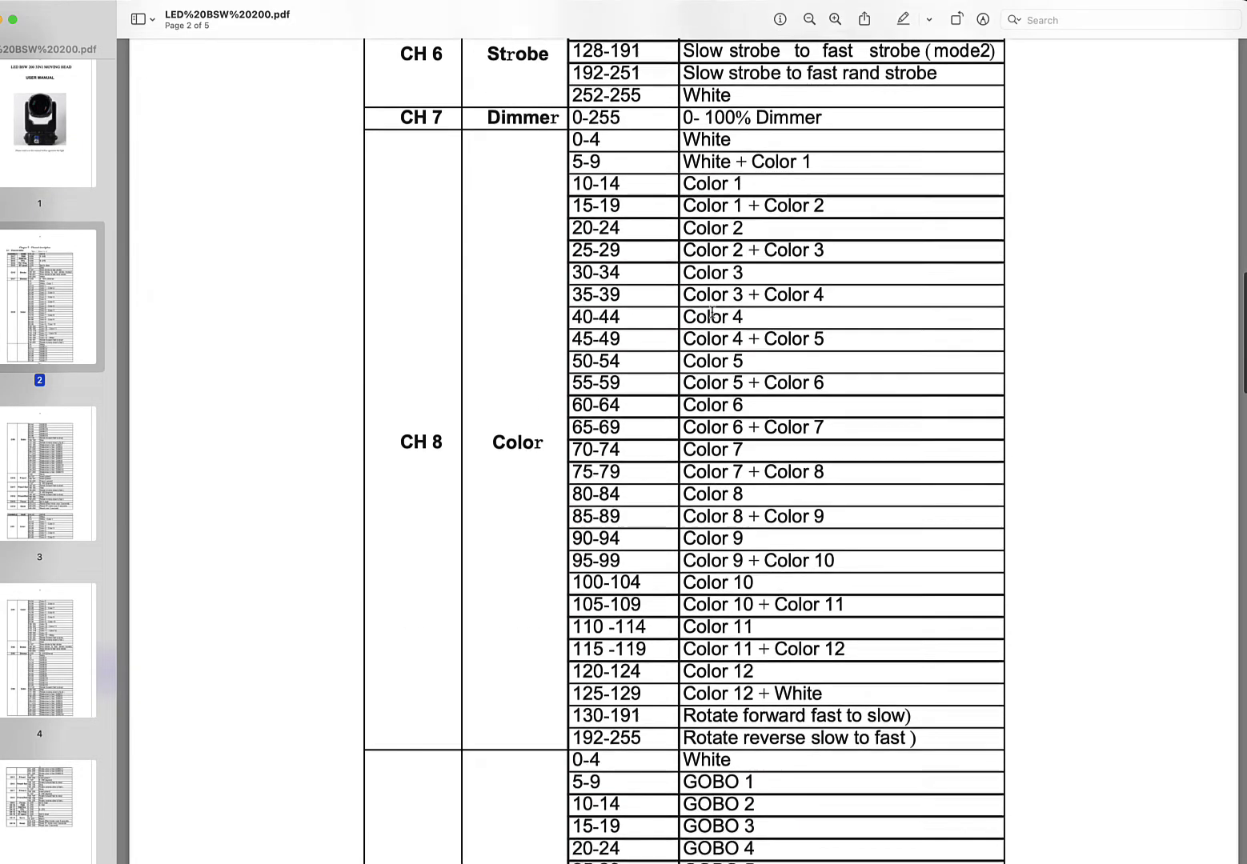
{"action": "scroll", "coordinate": [712, 312], "scroll_direction": "down", "scroll_amount": 12}
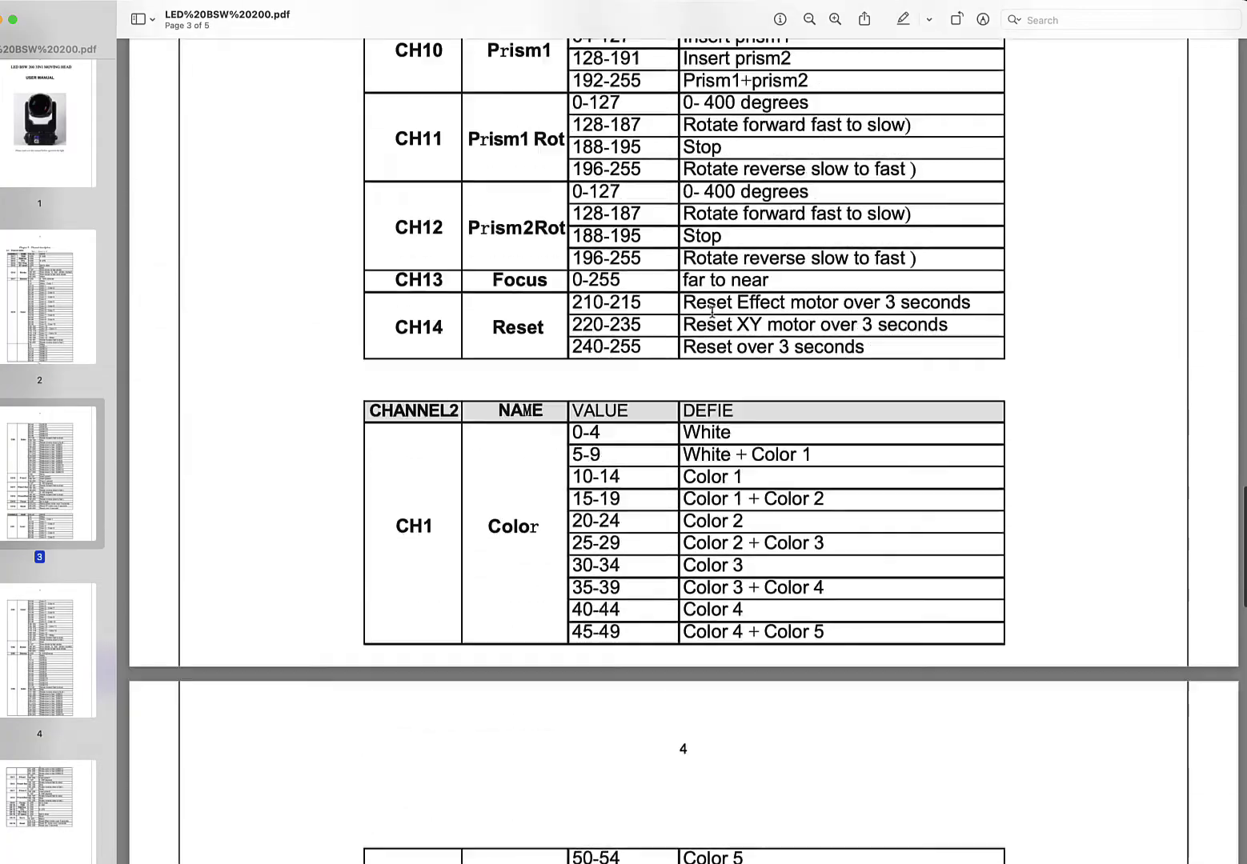
{"action": "scroll", "coordinate": [713, 312], "scroll_direction": "up", "scroll_amount": 3}
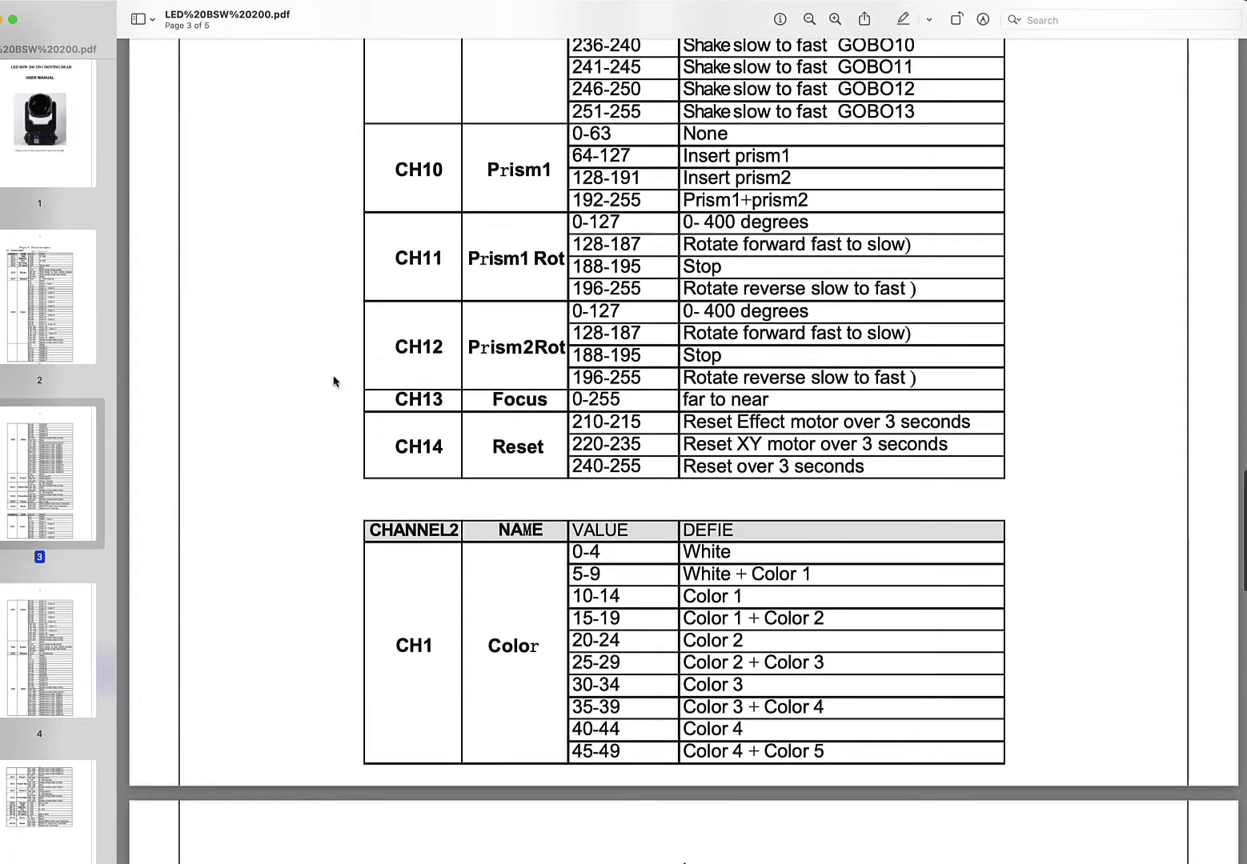
{"action": "scroll", "coordinate": [538, 438], "scroll_direction": "up", "scroll_amount": 15}
{"action": "scroll", "coordinate": [553, 396], "scroll_direction": "up", "scroll_amount": 10}
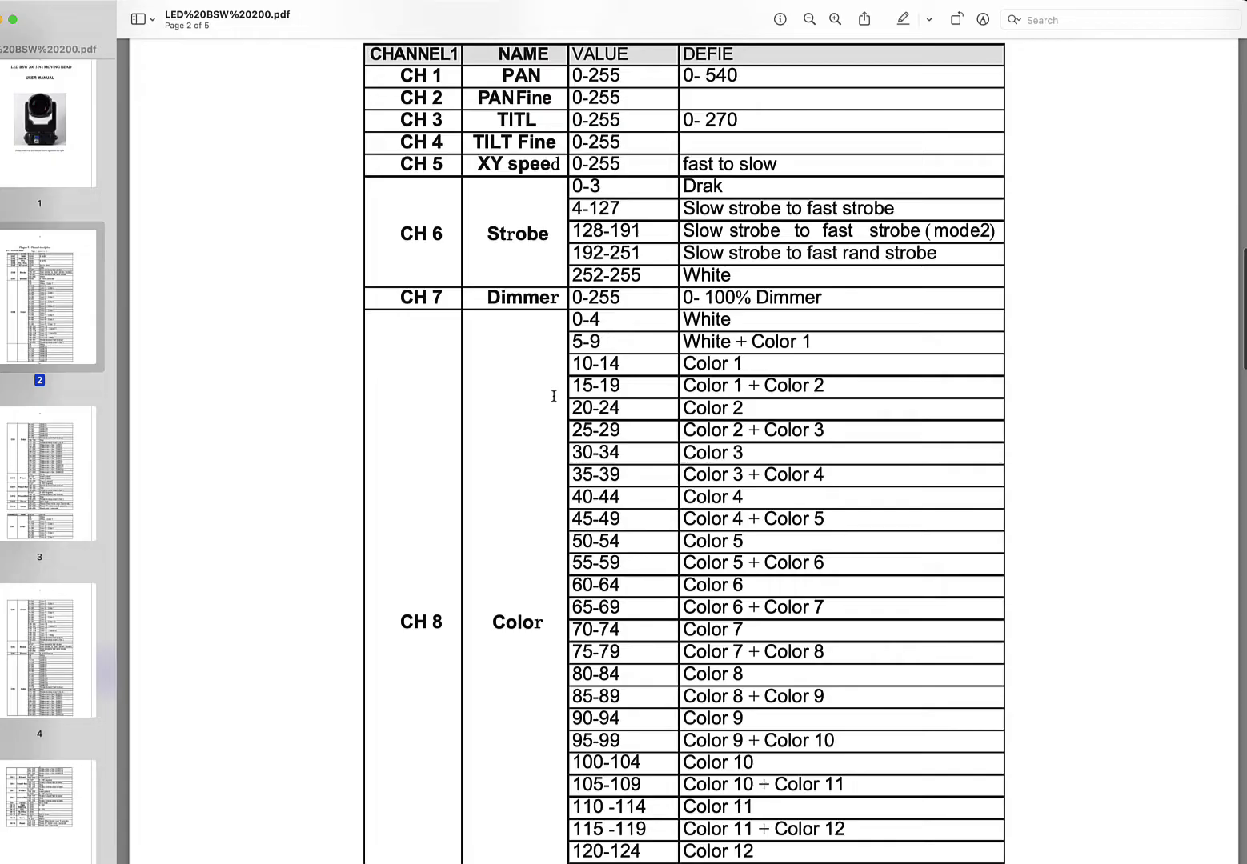
{"action": "scroll", "coordinate": [553, 397], "scroll_direction": "down", "scroll_amount": 3}
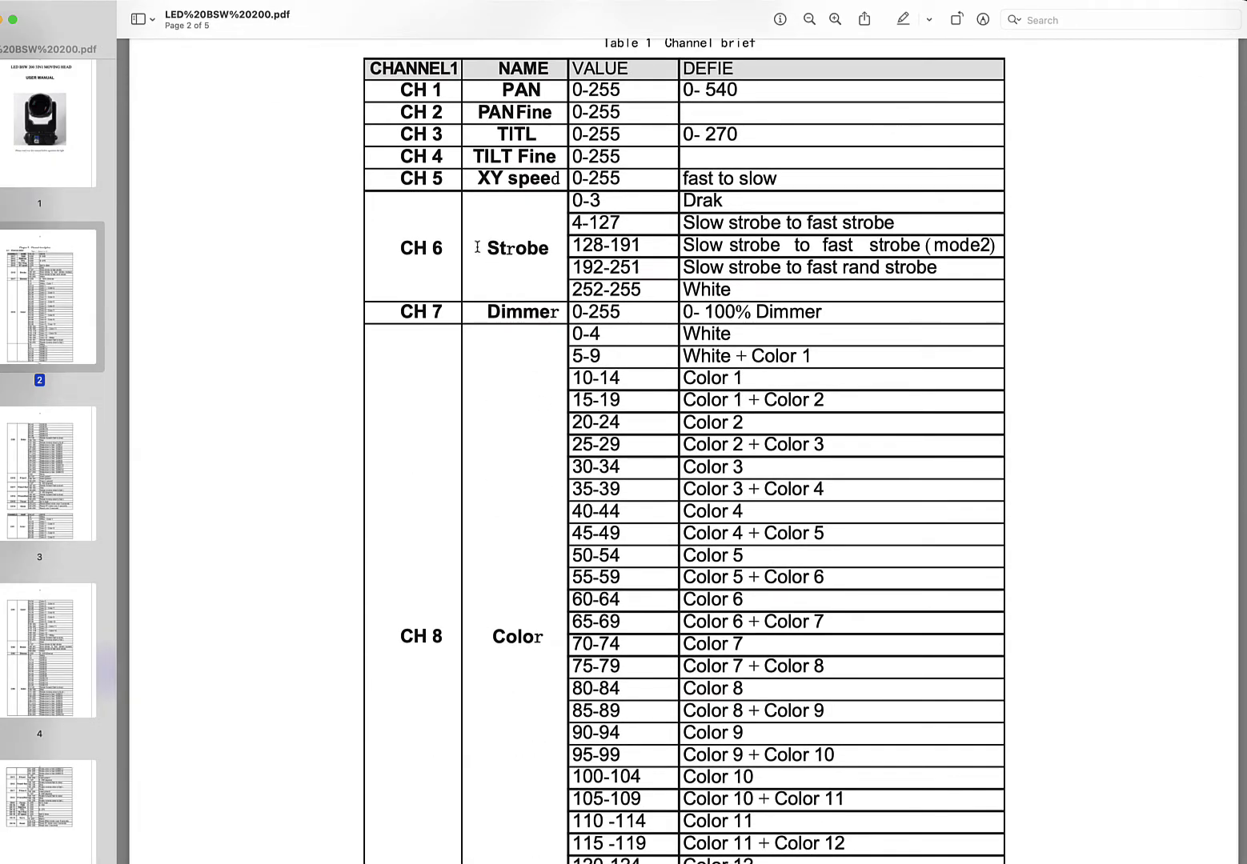
- Move the moving head manual aside so the Fixture Finder form and the channel table are visible together
{"action": "mouse_move", "coordinate": [382, 13]}
{"action": "left_mouse_down"}
{"action": "mouse_move", "coordinate": [328, 11]}
{"action": "mouse_move", "coordinate": [360, 6]}
{"action": "left_mouse_up"}
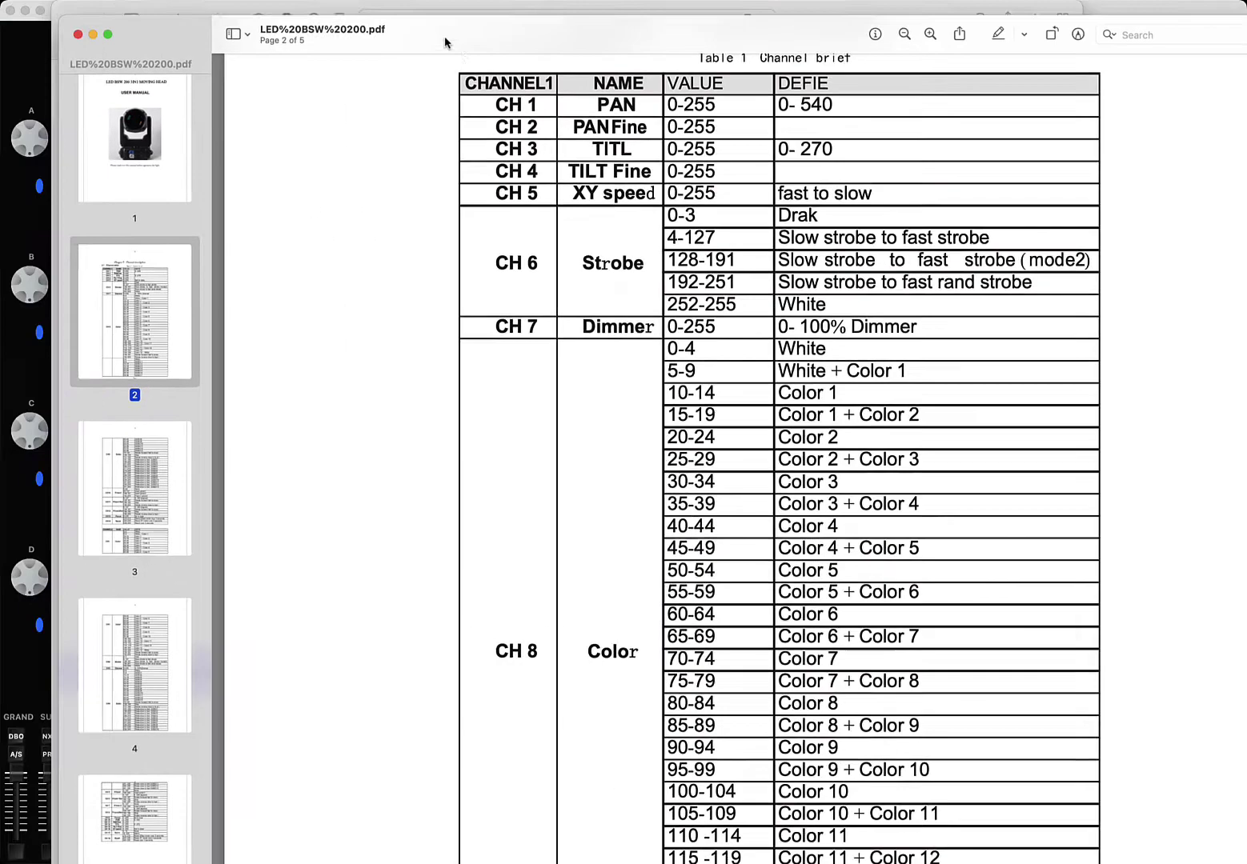
{"action": "left_click_drag", "start_coordinate": [445, 42], "coordinate": [820, 2]}
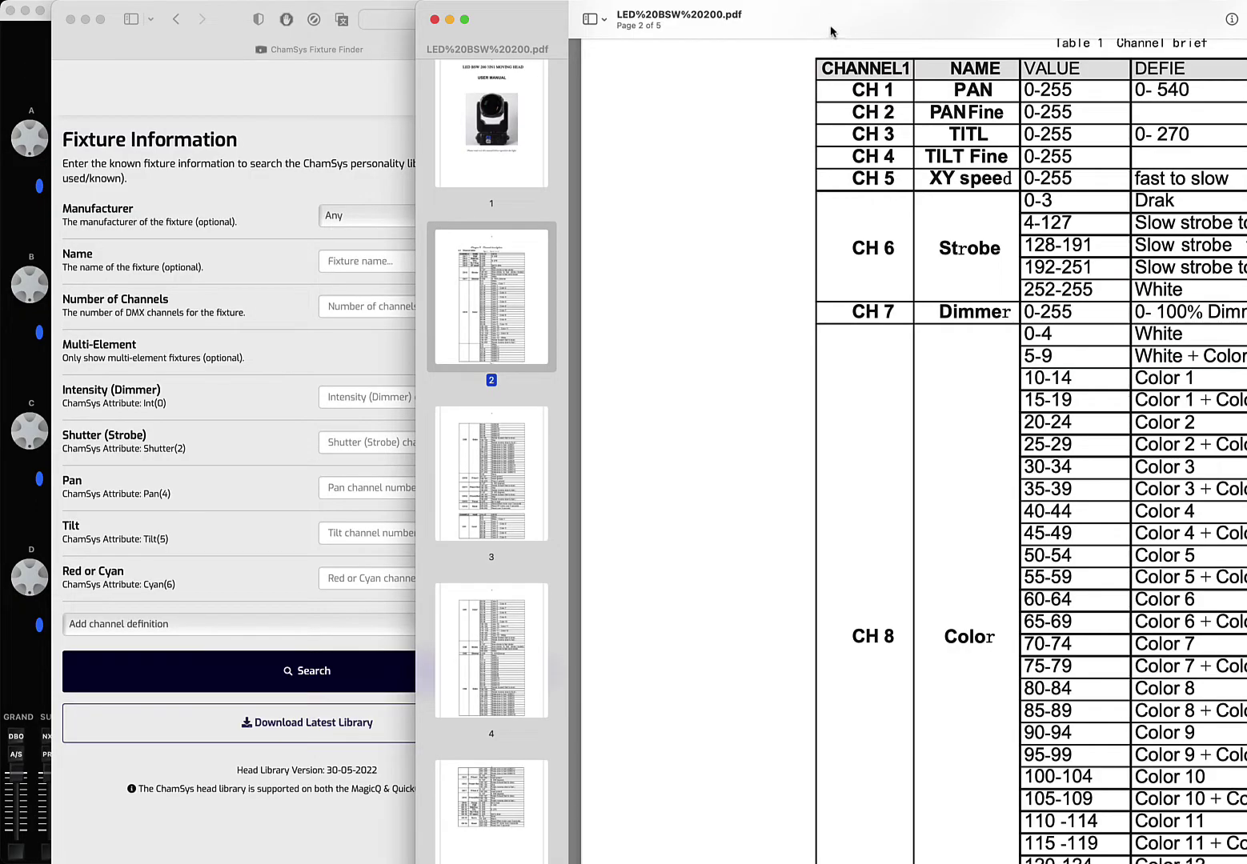
{"action": "left_click_drag", "start_coordinate": [831, 31], "coordinate": [867, 31]}
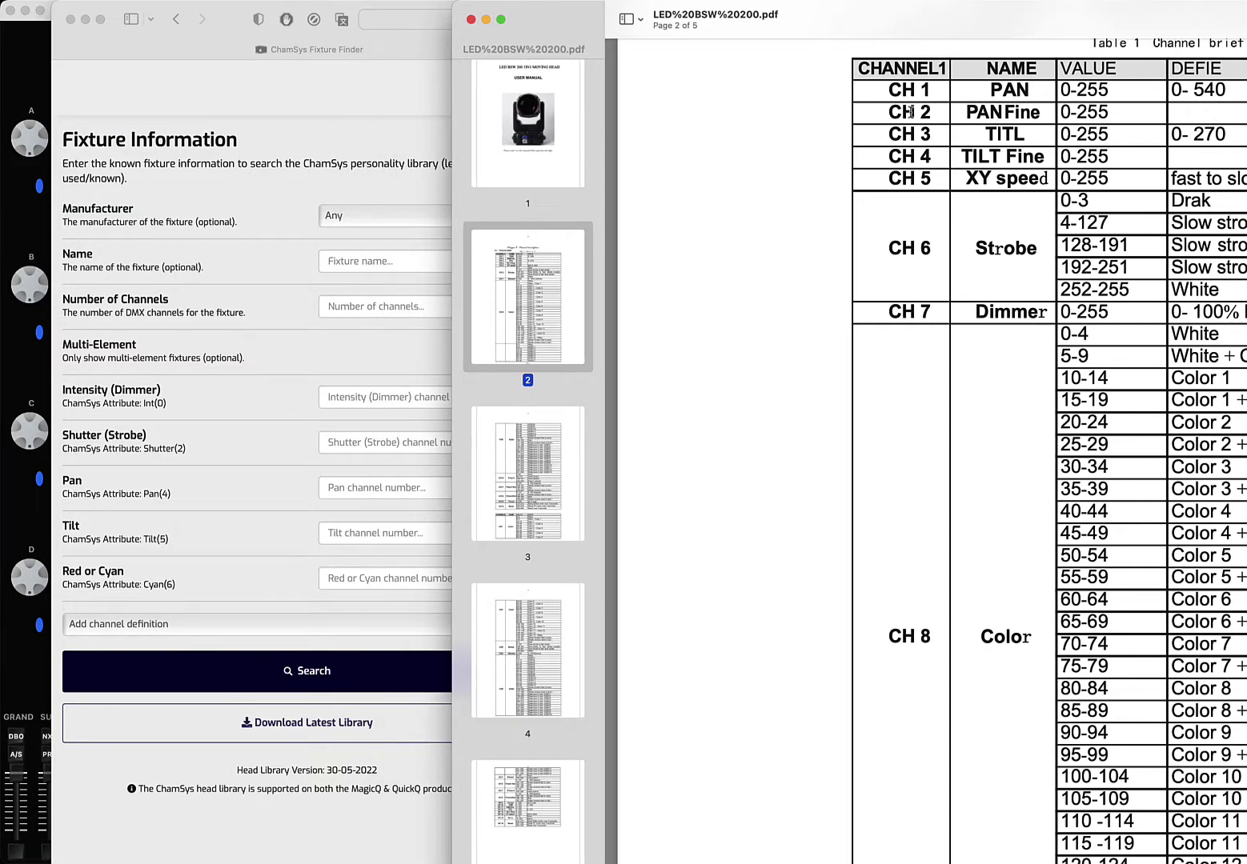
- Check the end of the first channel table on page 3 for the fixture's last channel number
{"action": "scroll", "coordinate": [822, 457], "scroll_direction": "down", "scroll_amount": 15}
{"action": "scroll", "coordinate": [822, 457], "scroll_direction": "up", "scroll_amount": 5}
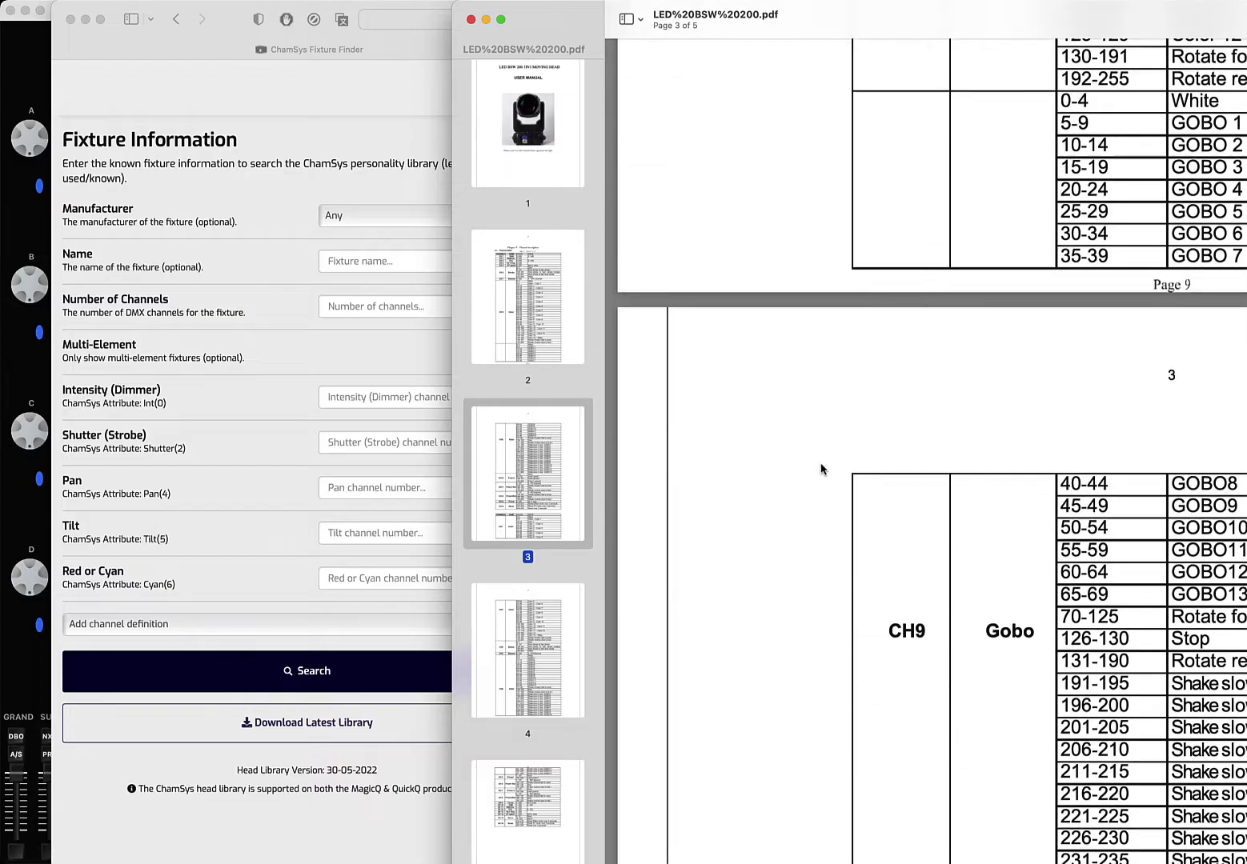
{"action": "scroll", "coordinate": [820, 469], "scroll_direction": "down", "scroll_amount": 9}
{"action": "scroll", "coordinate": [820, 469], "scroll_direction": "down", "scroll_amount": 2}
{"action": "scroll", "coordinate": [928, 549], "scroll_direction": "up", "scroll_amount": 10}
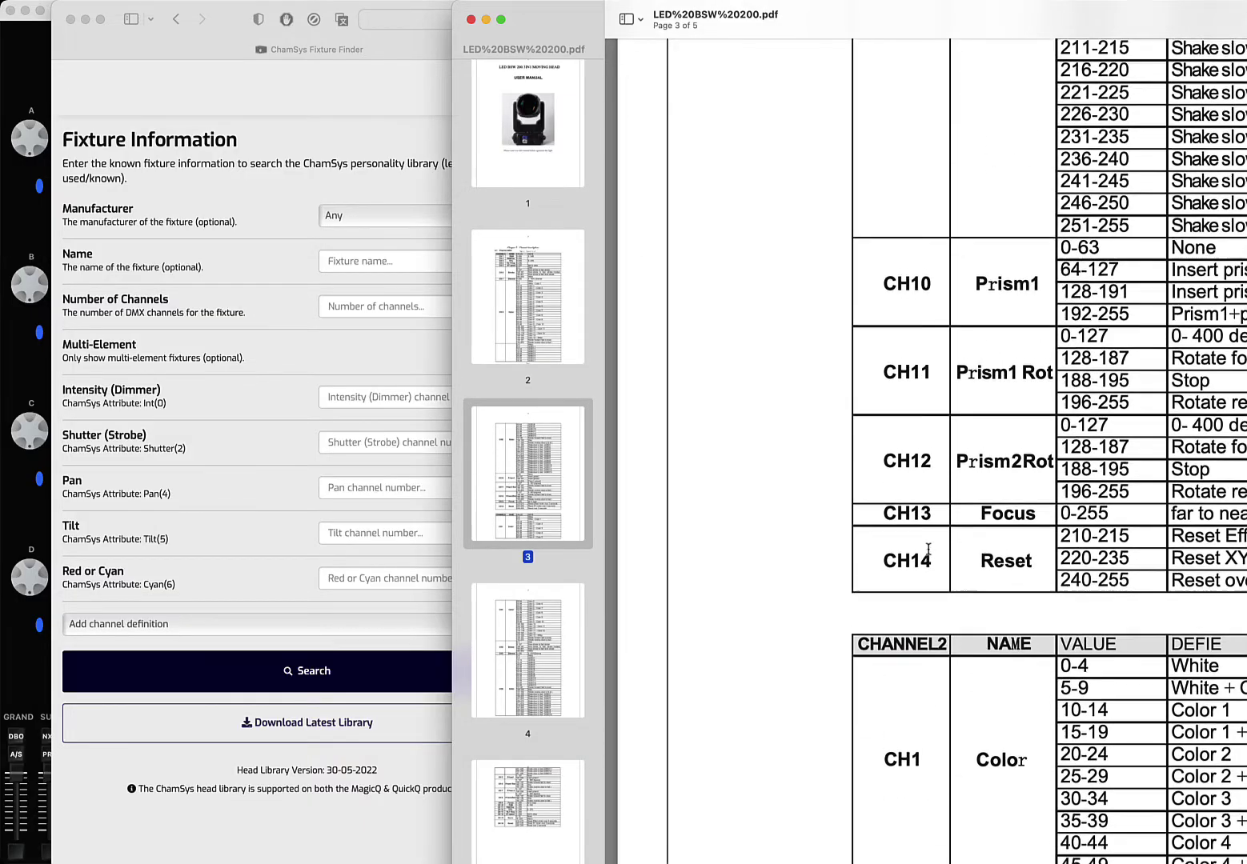
- Narrow the Fixture Finder window to fit beside the manual's table and set Number of Channels to 14
{"action": "left_click", "coordinate": [208, 462]}
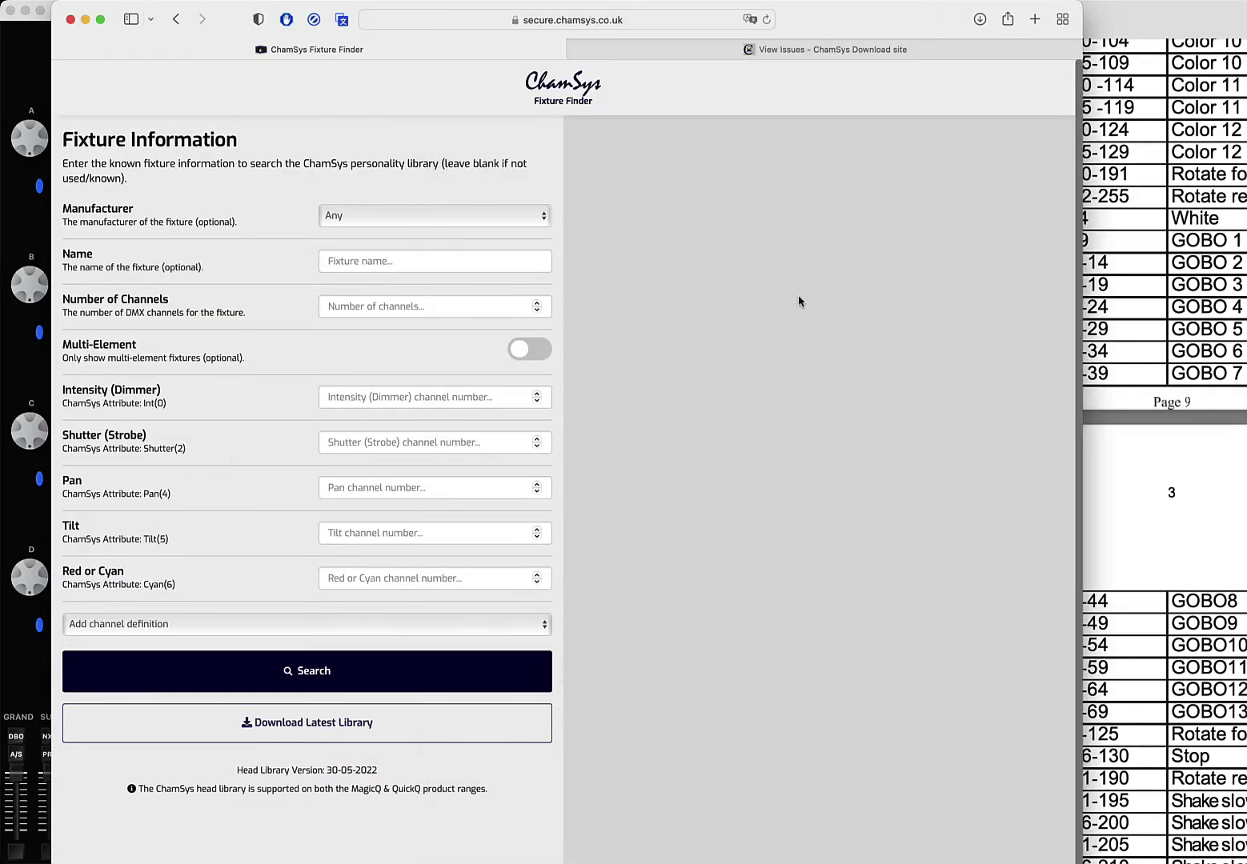
{"action": "left_click_drag", "start_coordinate": [1082, 257], "coordinate": [709, 242]}
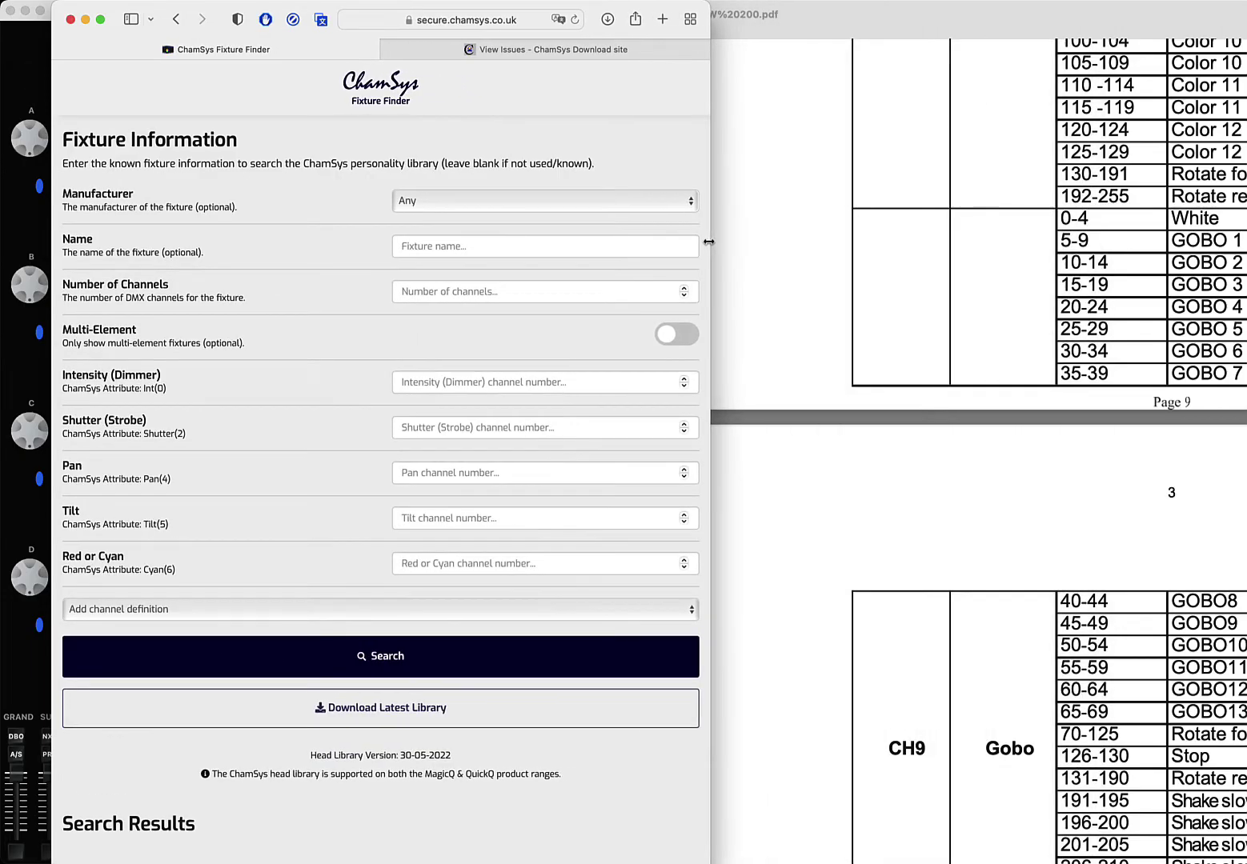
{"action": "left_click", "coordinate": [464, 293]}
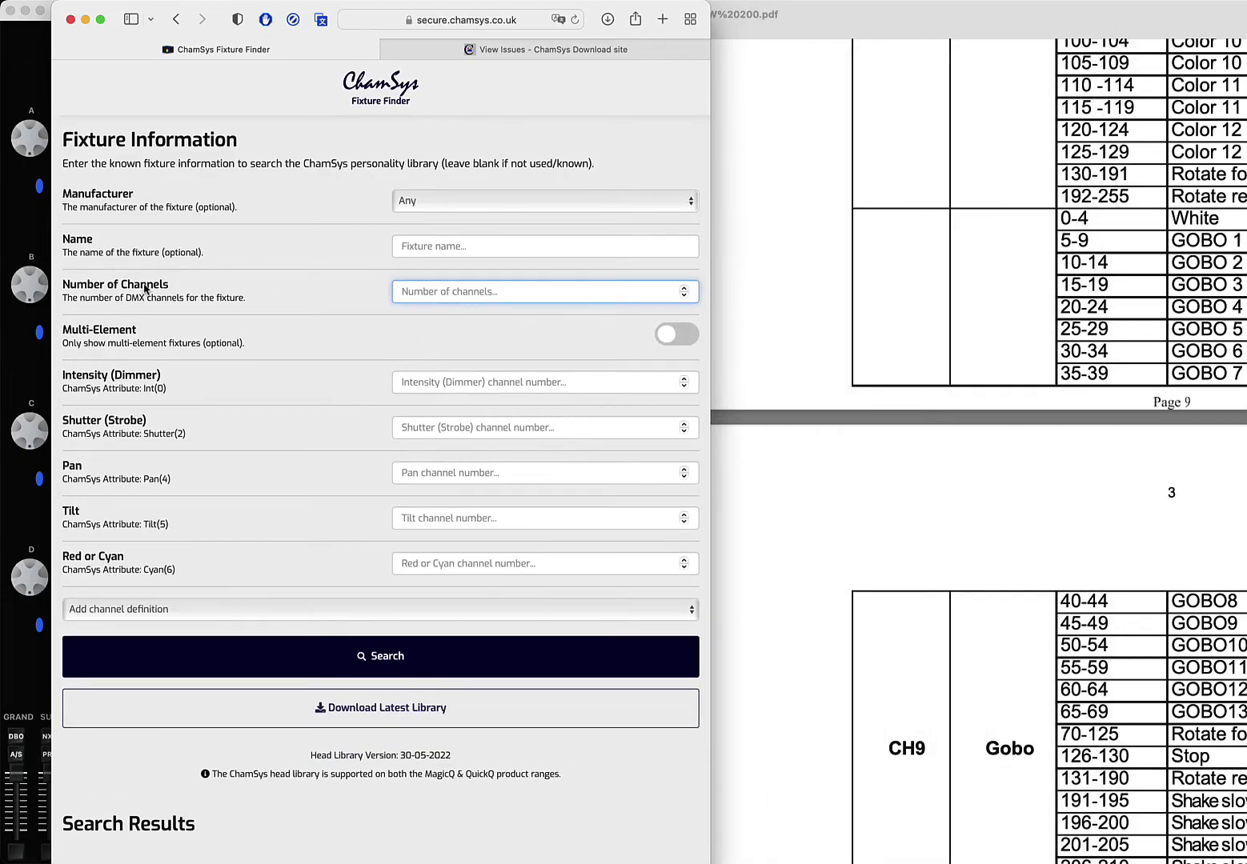
{"action": "type", "text": "14"}
- Using the channel table on page 2, set the Intensity (Dimmer) channel to 7 and the Shutter (Strobe) channel to 6
{"action": "scroll", "coordinate": [1160, 320], "scroll_direction": "up", "scroll_amount": 15}
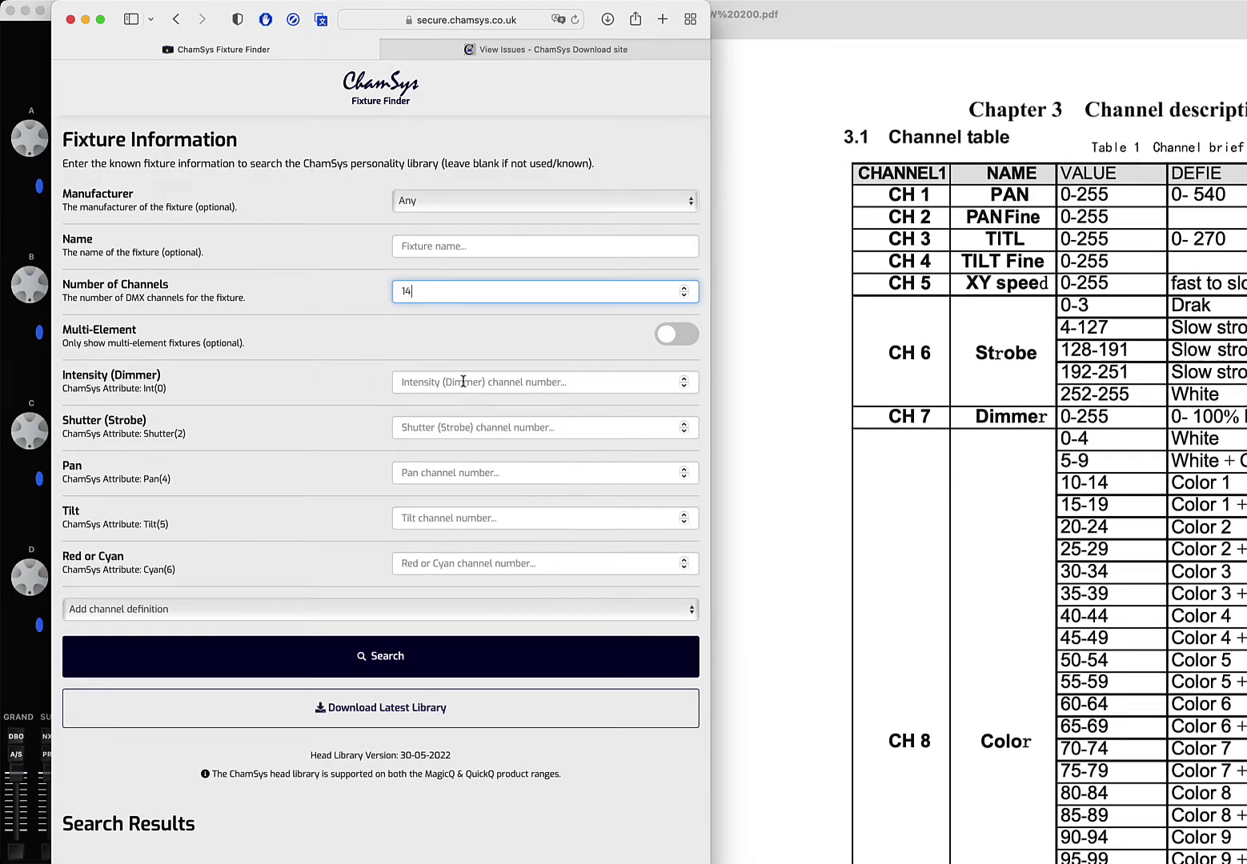
{"action": "left_click", "coordinate": [553, 384]}
{"action": "scroll", "coordinate": [1091, 572], "scroll_direction": "down", "scroll_amount": 1}
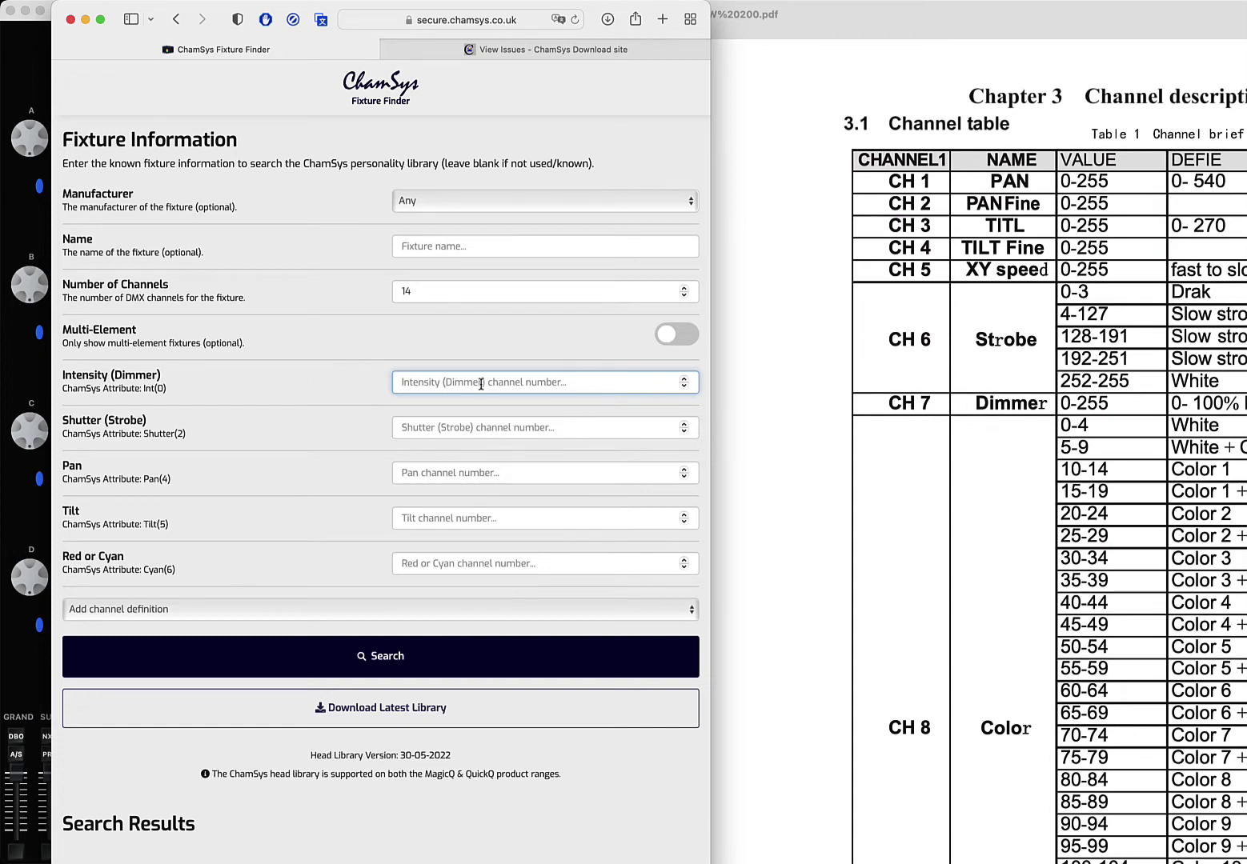
{"action": "type", "text": "7"}
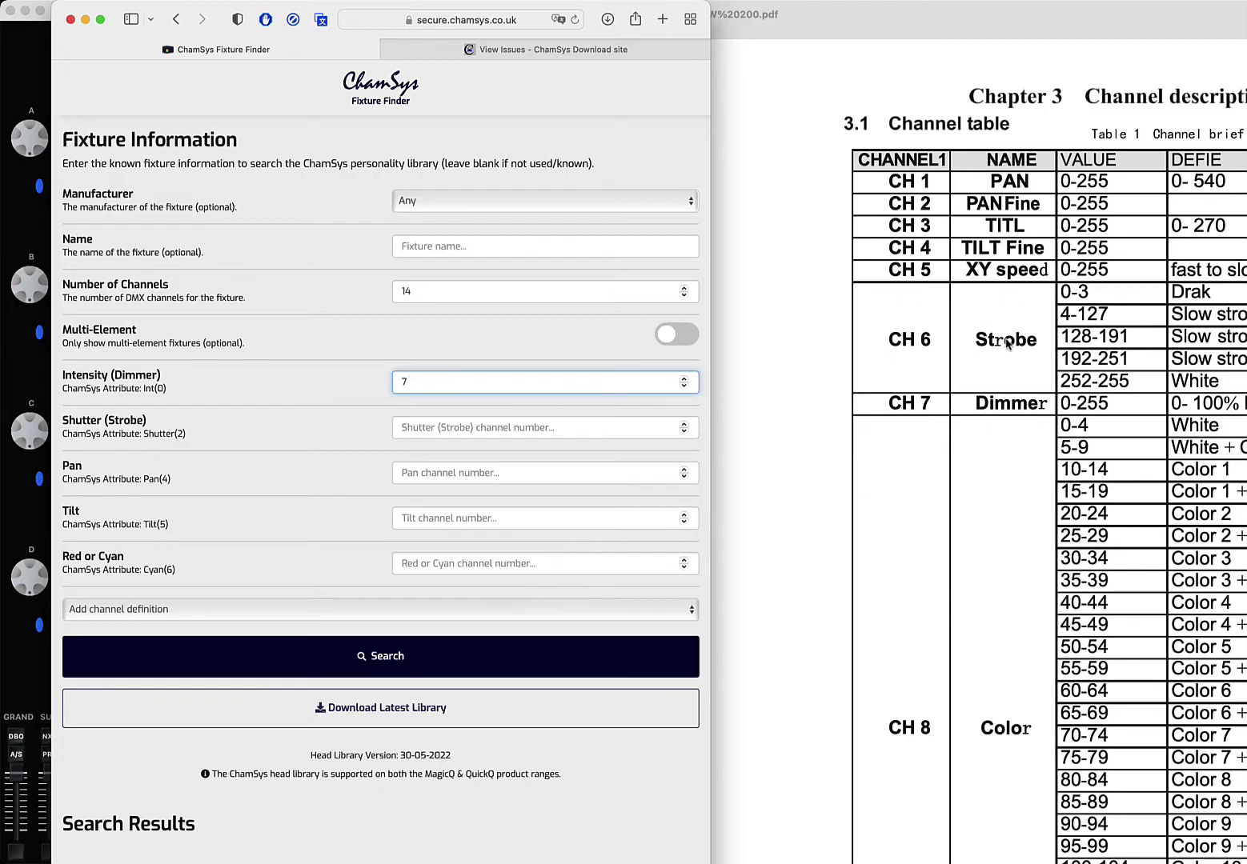
{"action": "left_click", "coordinate": [428, 445]}
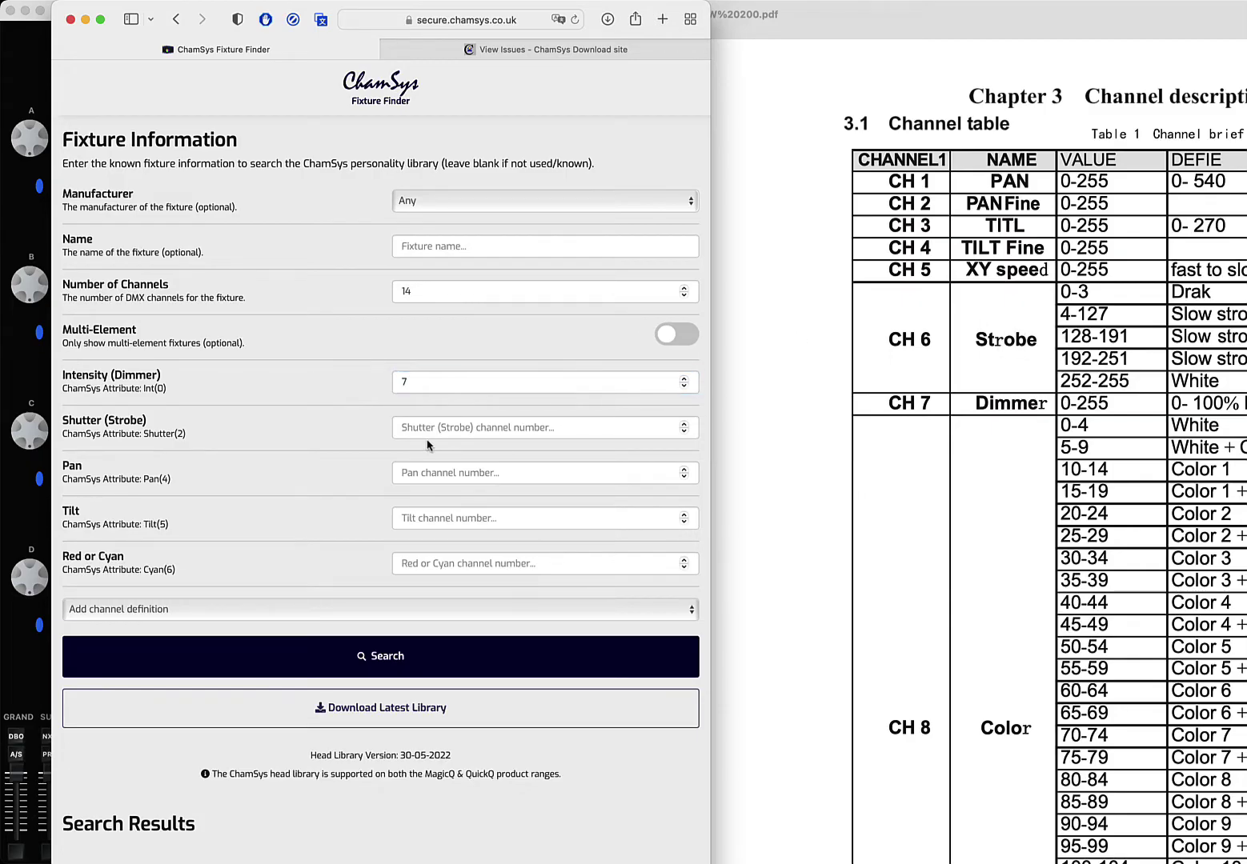
{"action": "left_click", "coordinate": [425, 430]}
{"action": "type", "text": "6"}
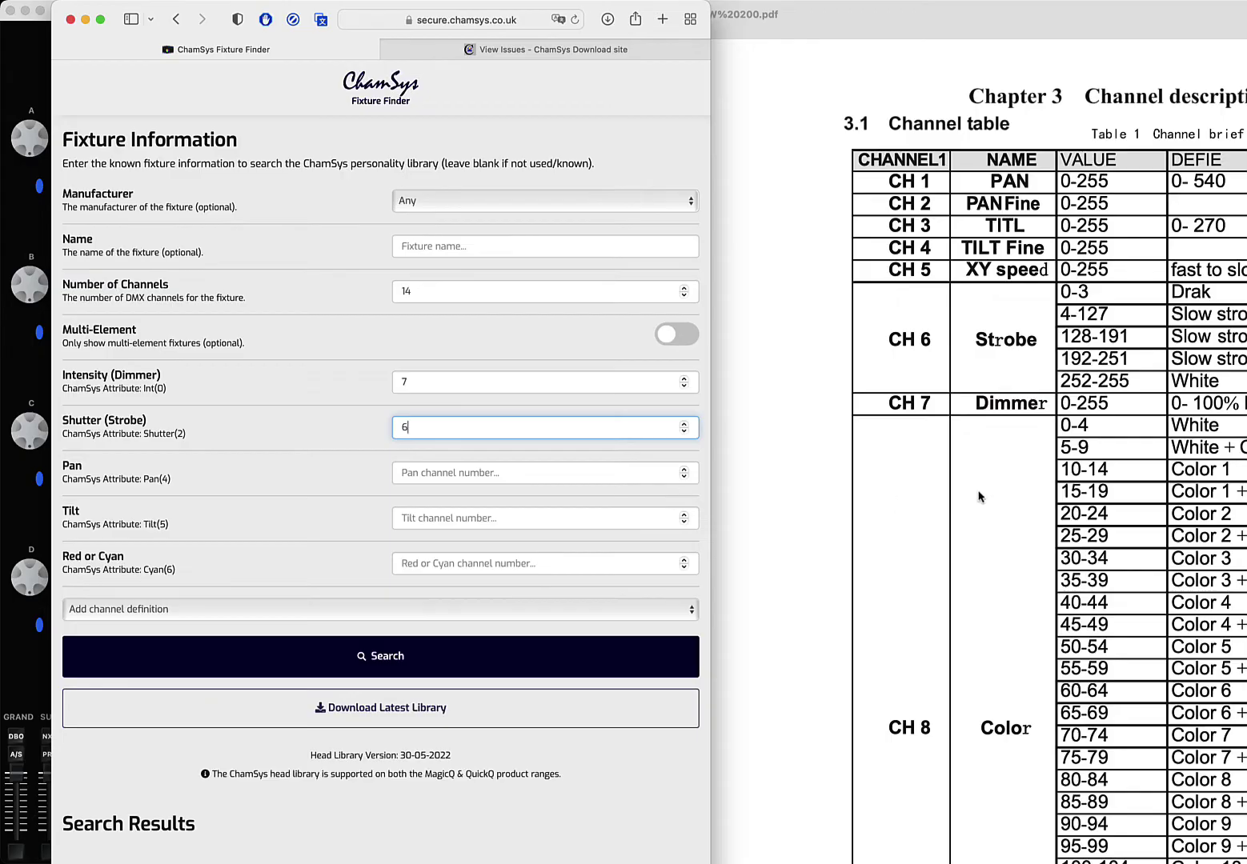
- Following the manual's first channel table, set the Pan channel to 1 and the Tilt channel to 3
{"action": "scroll", "coordinate": [978, 497], "scroll_direction": "down", "scroll_amount": 2}
{"action": "scroll", "coordinate": [978, 496], "scroll_direction": "up", "scroll_amount": 2}
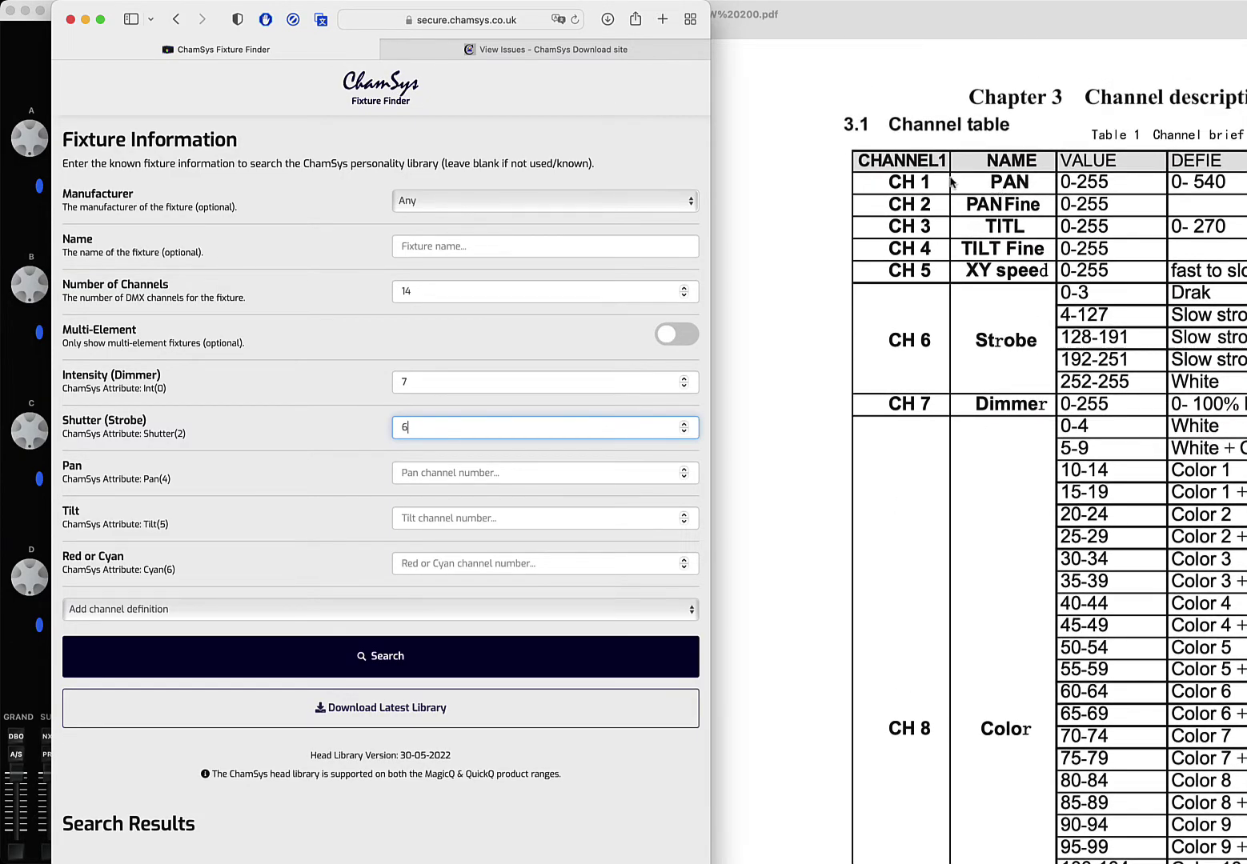
{"action": "left_click", "coordinate": [460, 463]}
{"action": "type", "text": "1"}
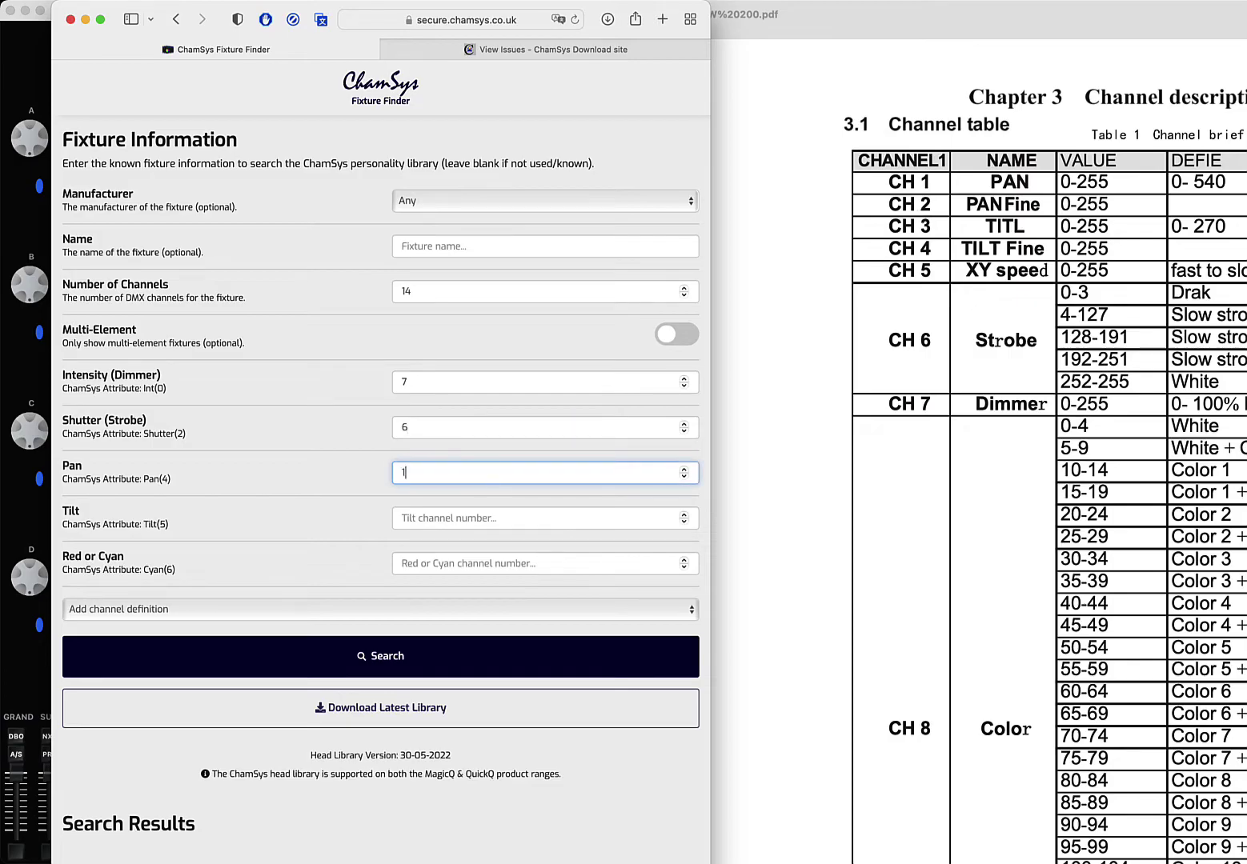
{"action": "left_click", "coordinate": [443, 520]}
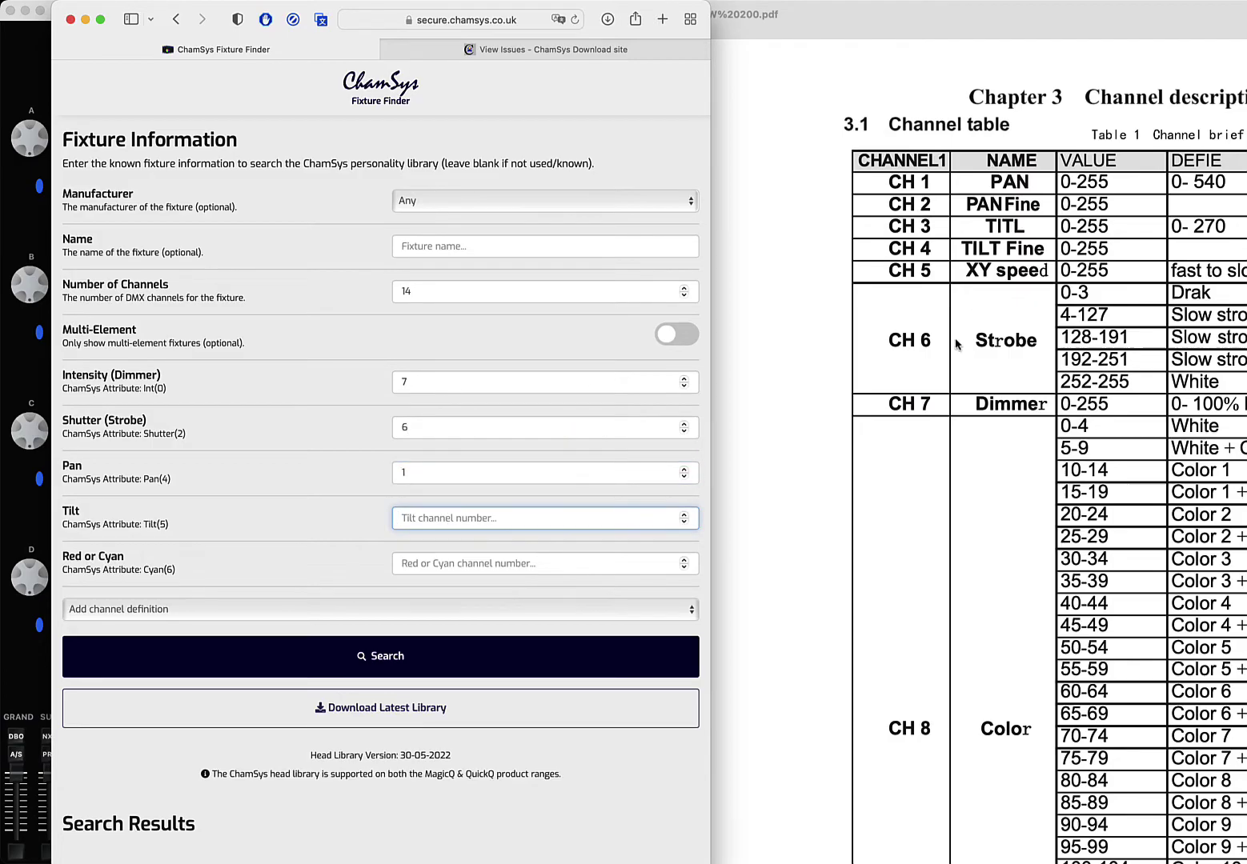
{"action": "type", "text": "3"}
- Add a Focus channel definition and set it to channel 13, as listed at the end of the first channel table
{"action": "scroll", "coordinate": [973, 558], "scroll_direction": "down", "scroll_amount": 10}
{"action": "scroll", "coordinate": [973, 557], "scroll_direction": "down", "scroll_amount": 12}
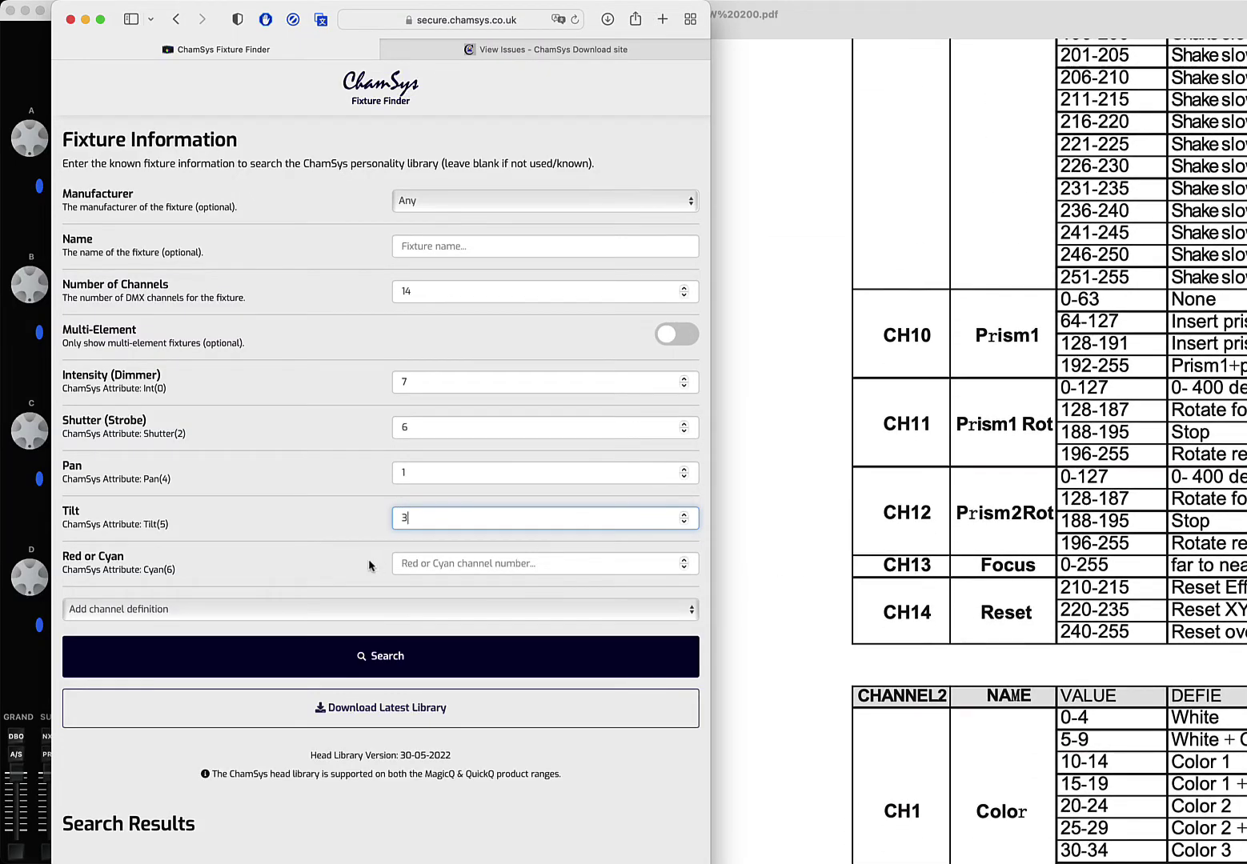
{"action": "left_click", "coordinate": [421, 609]}
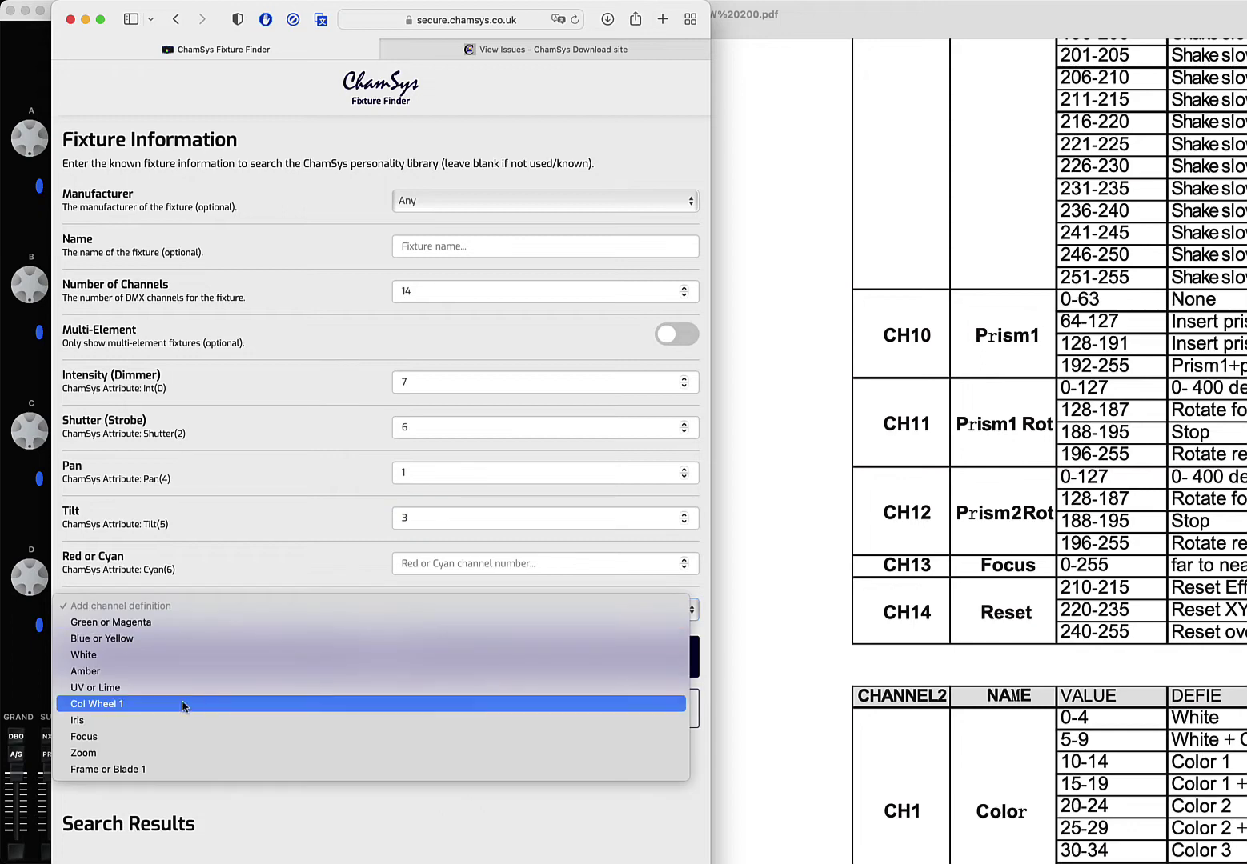
{"action": "left_click", "coordinate": [123, 738]}
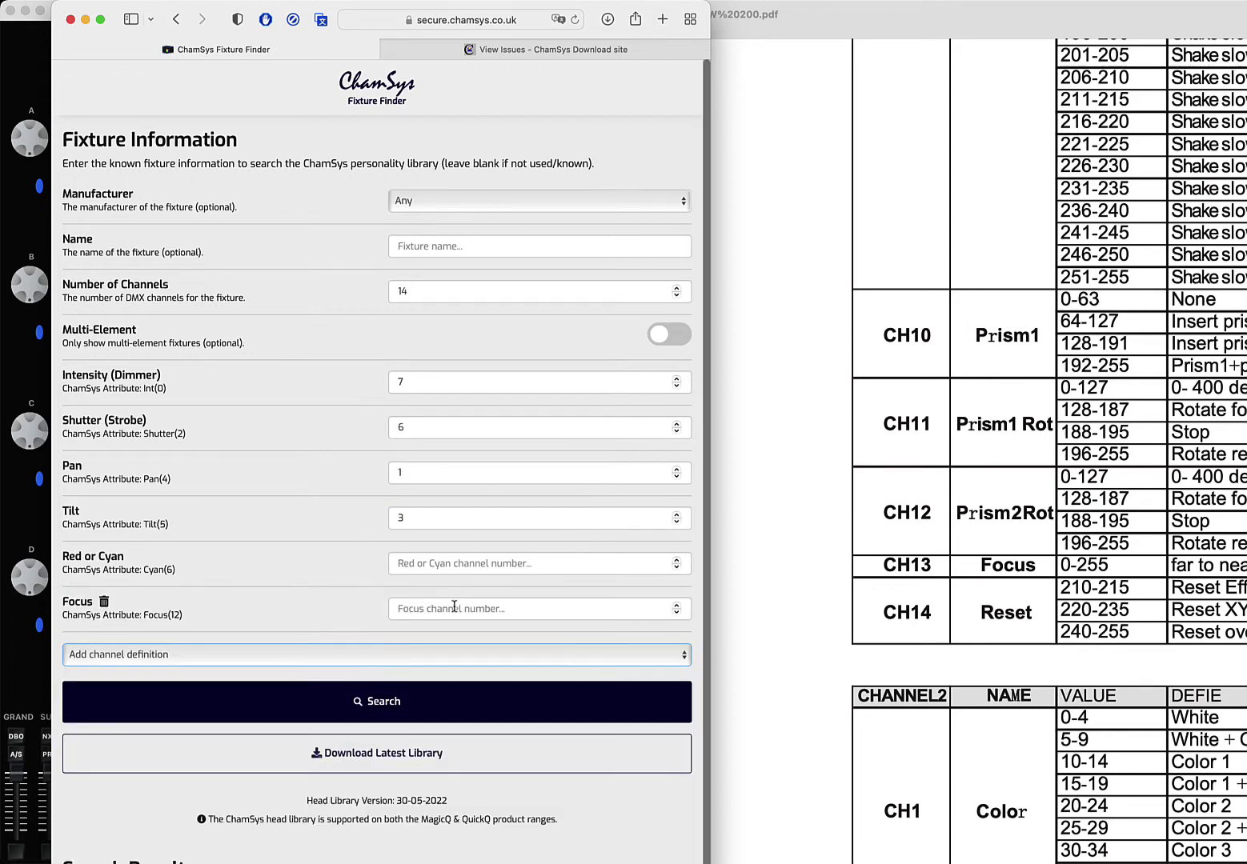
{"action": "left_click", "coordinate": [453, 609]}
{"action": "type", "text": "13"}
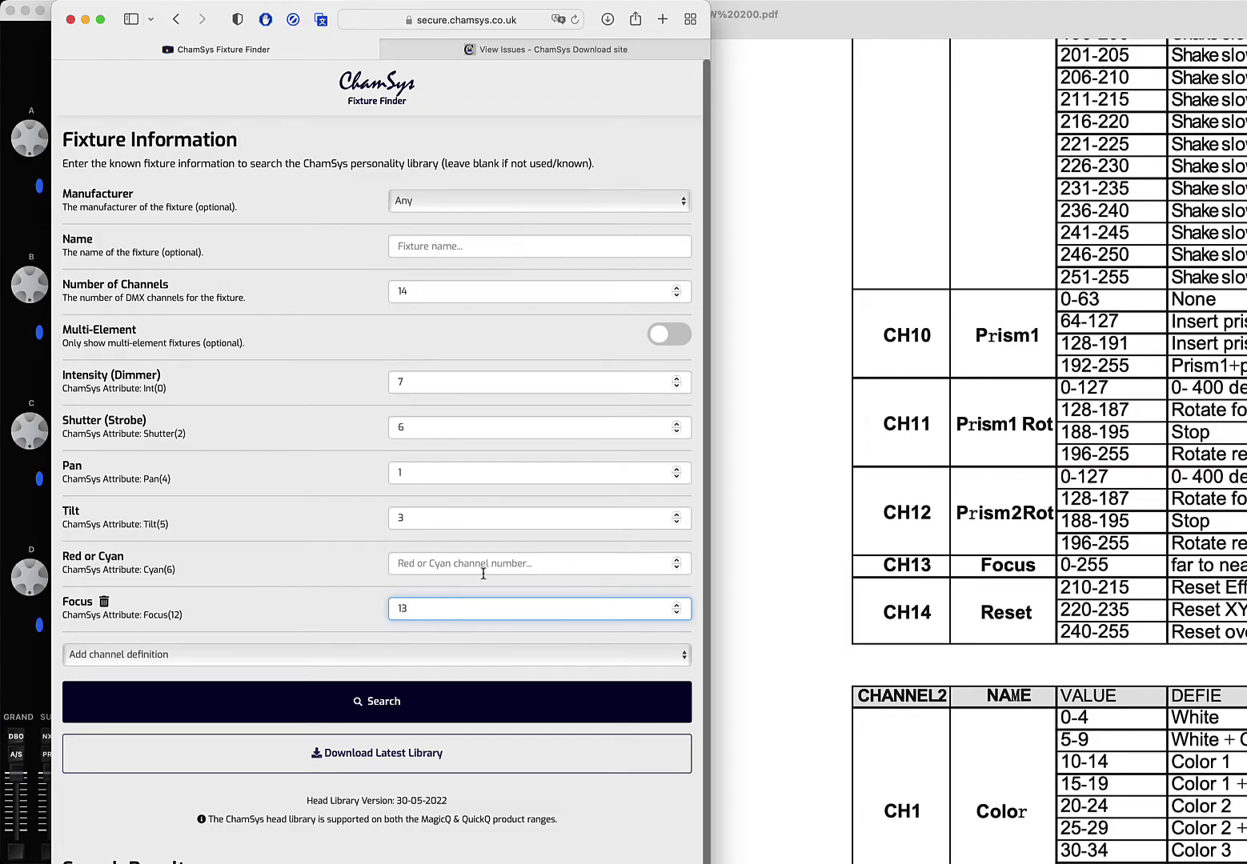
- Search the personality library with the entered channels and open the DMX chart of the Tec Show ION230B Ba2 fixture
{"action": "left_click", "coordinate": [418, 710]}
{"action": "scroll", "coordinate": [418, 712], "scroll_direction": "down", "scroll_amount": 2}
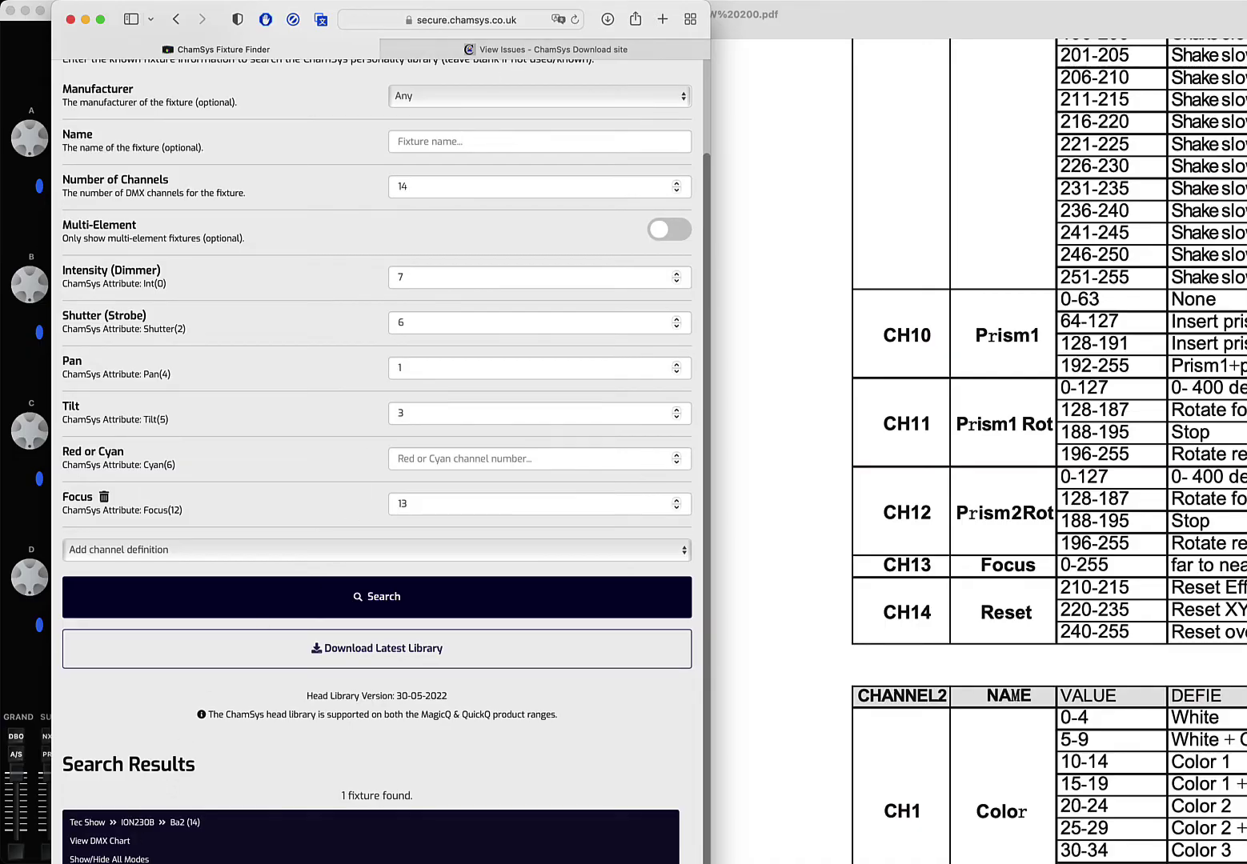
{"action": "scroll", "coordinate": [376, 720], "scroll_direction": "down", "scroll_amount": 1}
{"action": "left_click", "coordinate": [91, 848]}
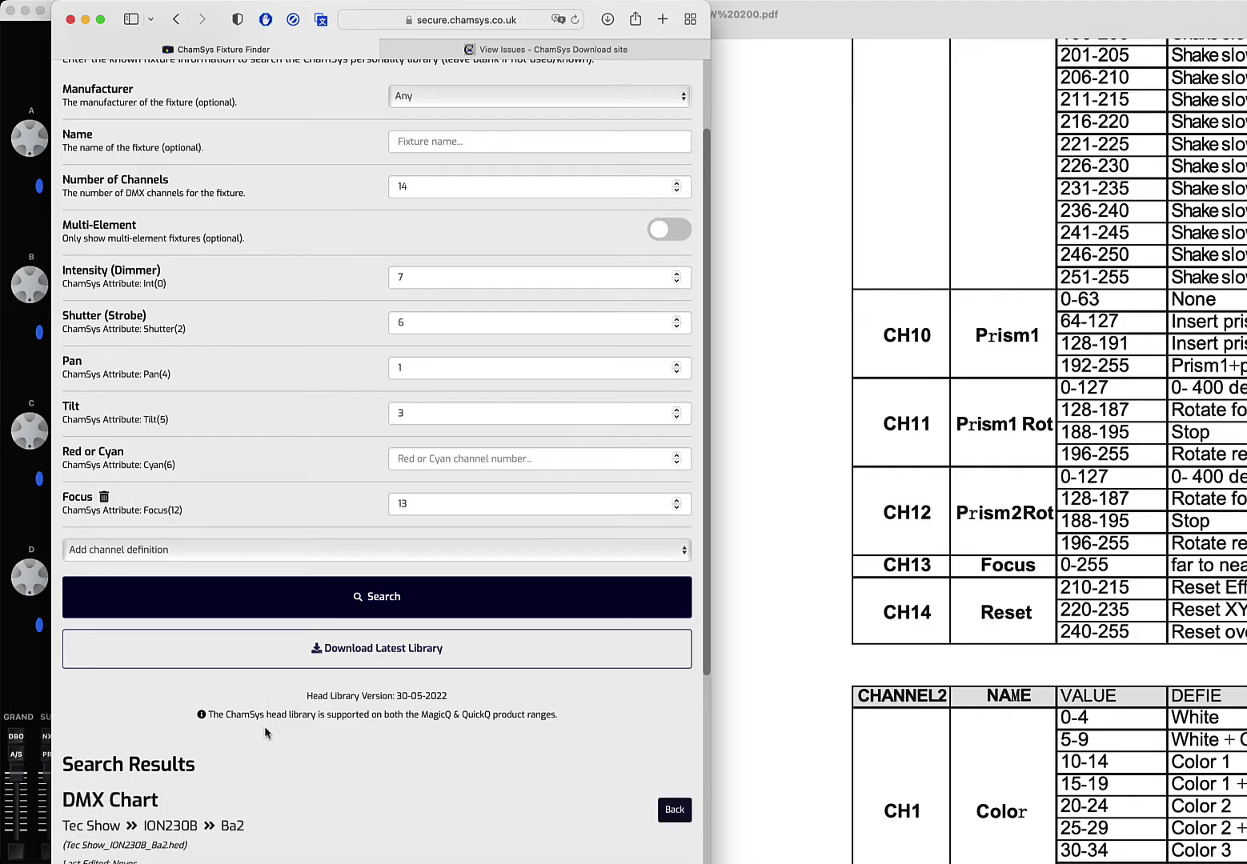
{"action": "scroll", "coordinate": [265, 726], "scroll_direction": "down", "scroll_amount": 4}
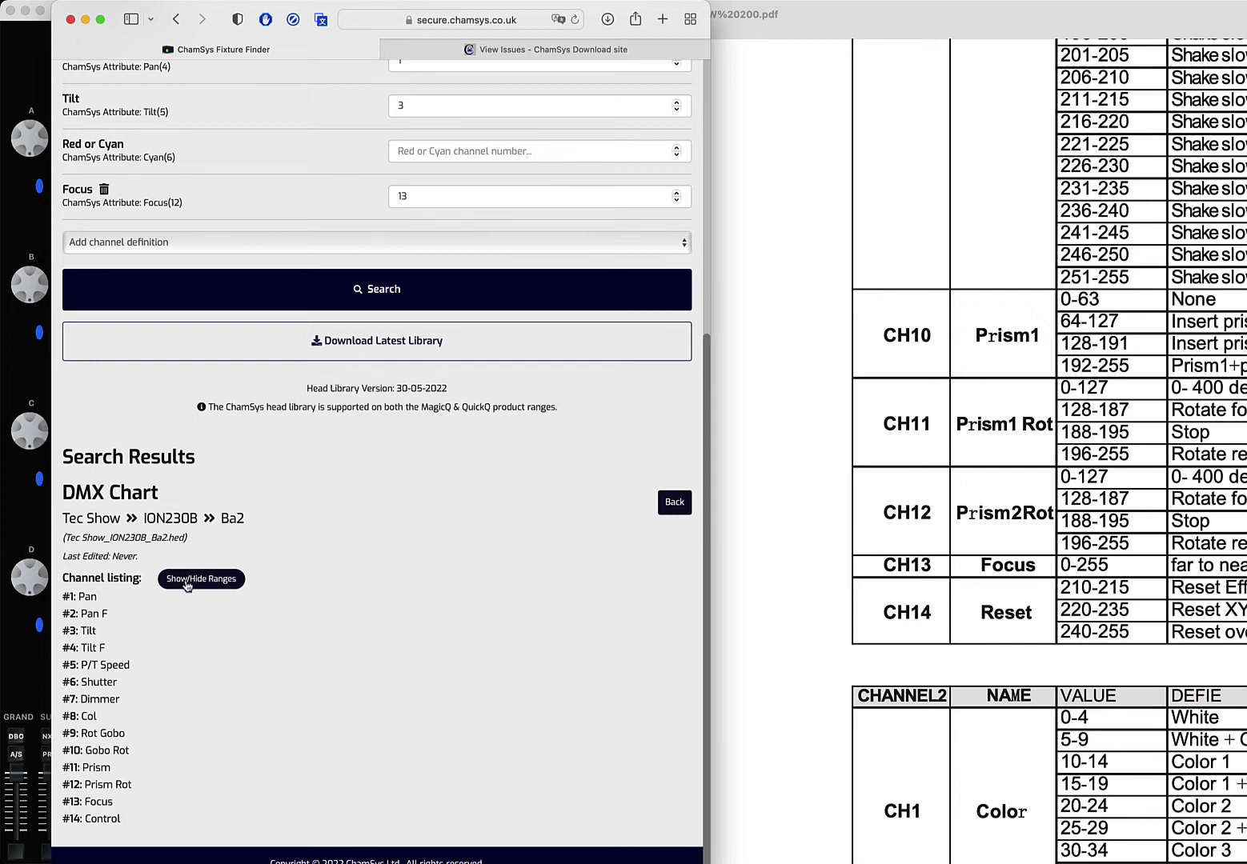
- Show the value ranges in the DMX chart's channel listing and look through the Shutter and Col ranges
{"action": "left_click", "coordinate": [186, 585]}
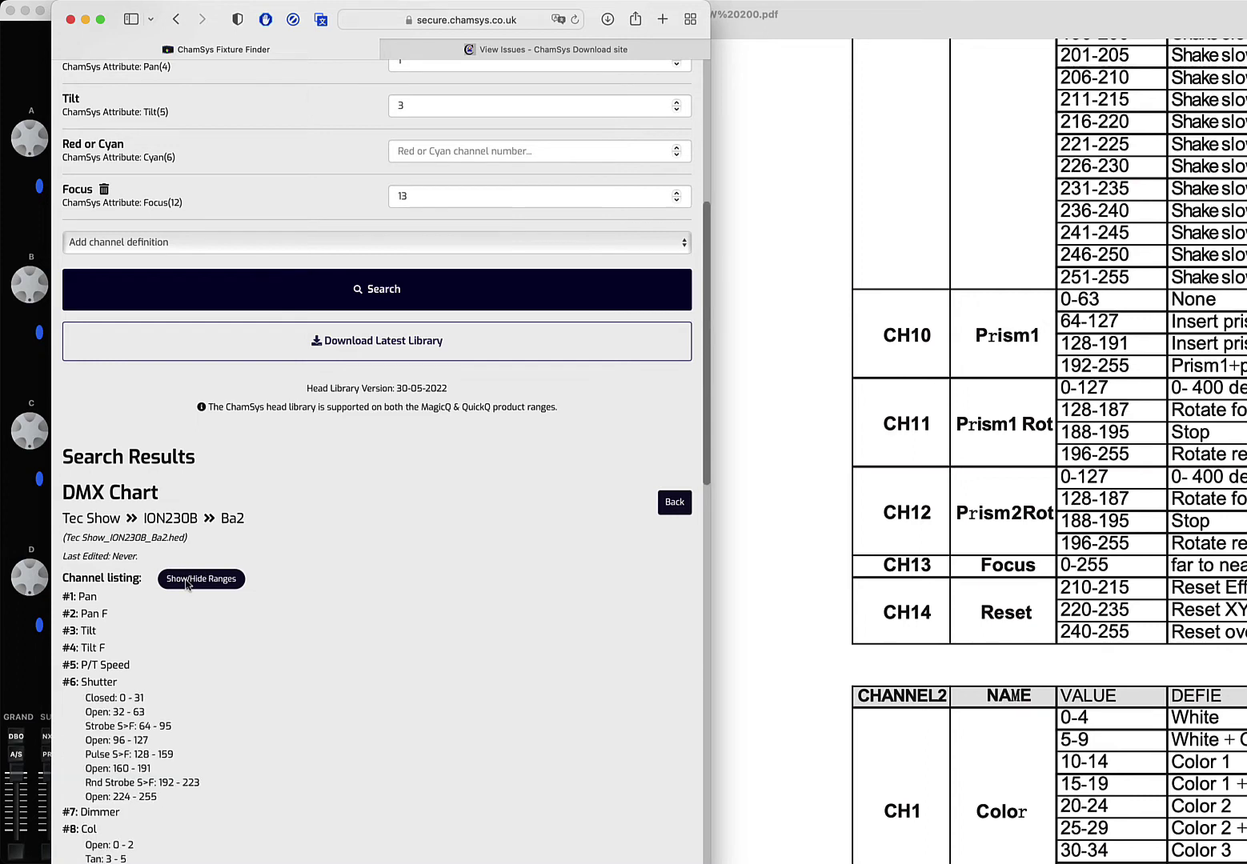
{"action": "scroll", "coordinate": [267, 702], "scroll_direction": "down", "scroll_amount": 4}
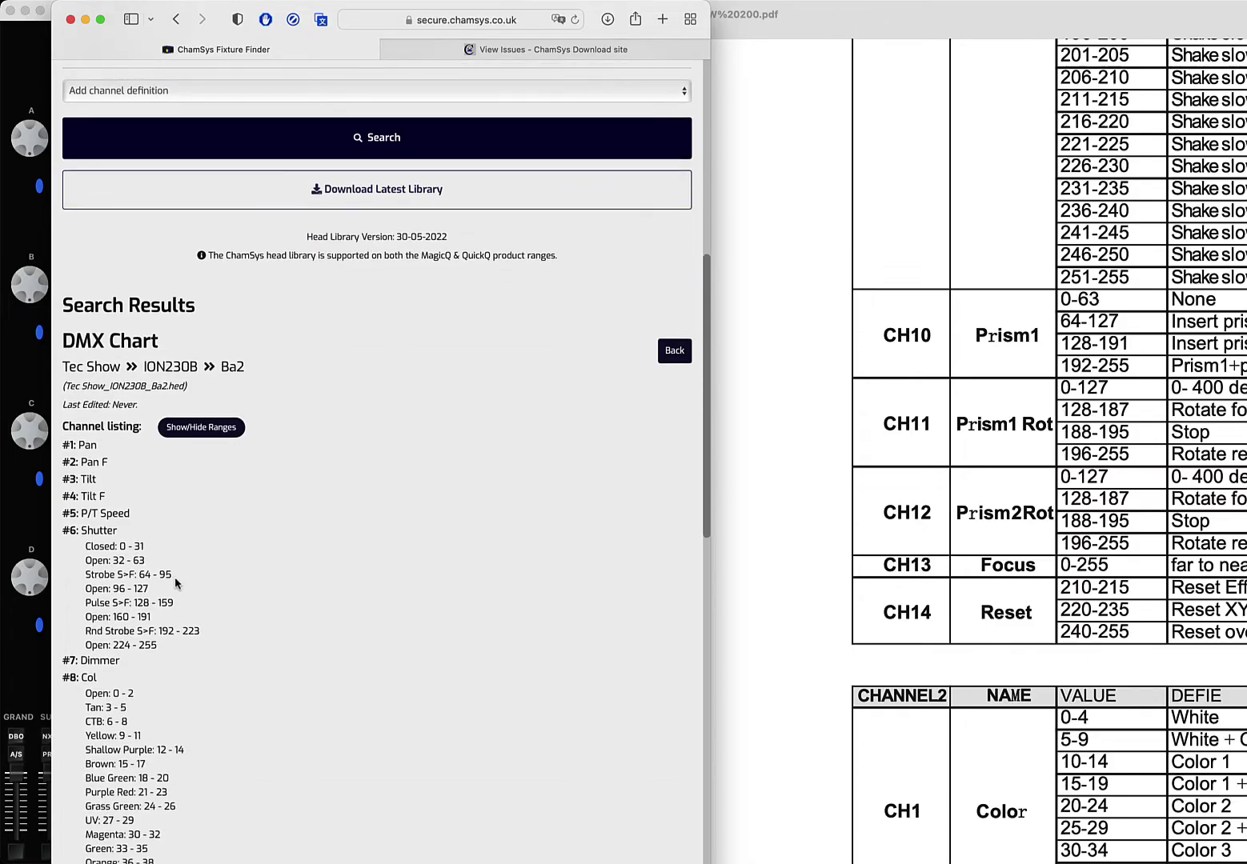
{"action": "scroll", "coordinate": [163, 596], "scroll_direction": "down", "scroll_amount": 3}
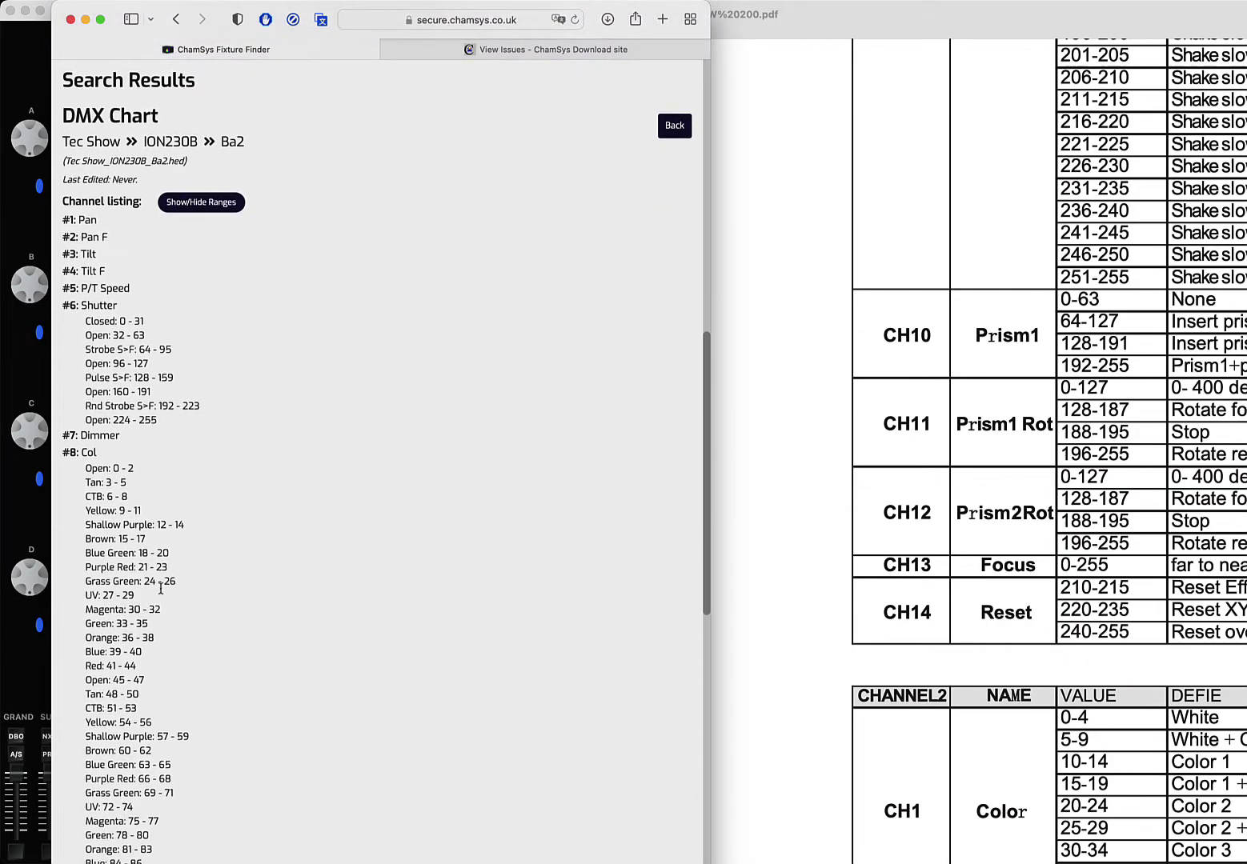
{"action": "scroll", "coordinate": [149, 337], "scroll_direction": "down", "scroll_amount": 2}
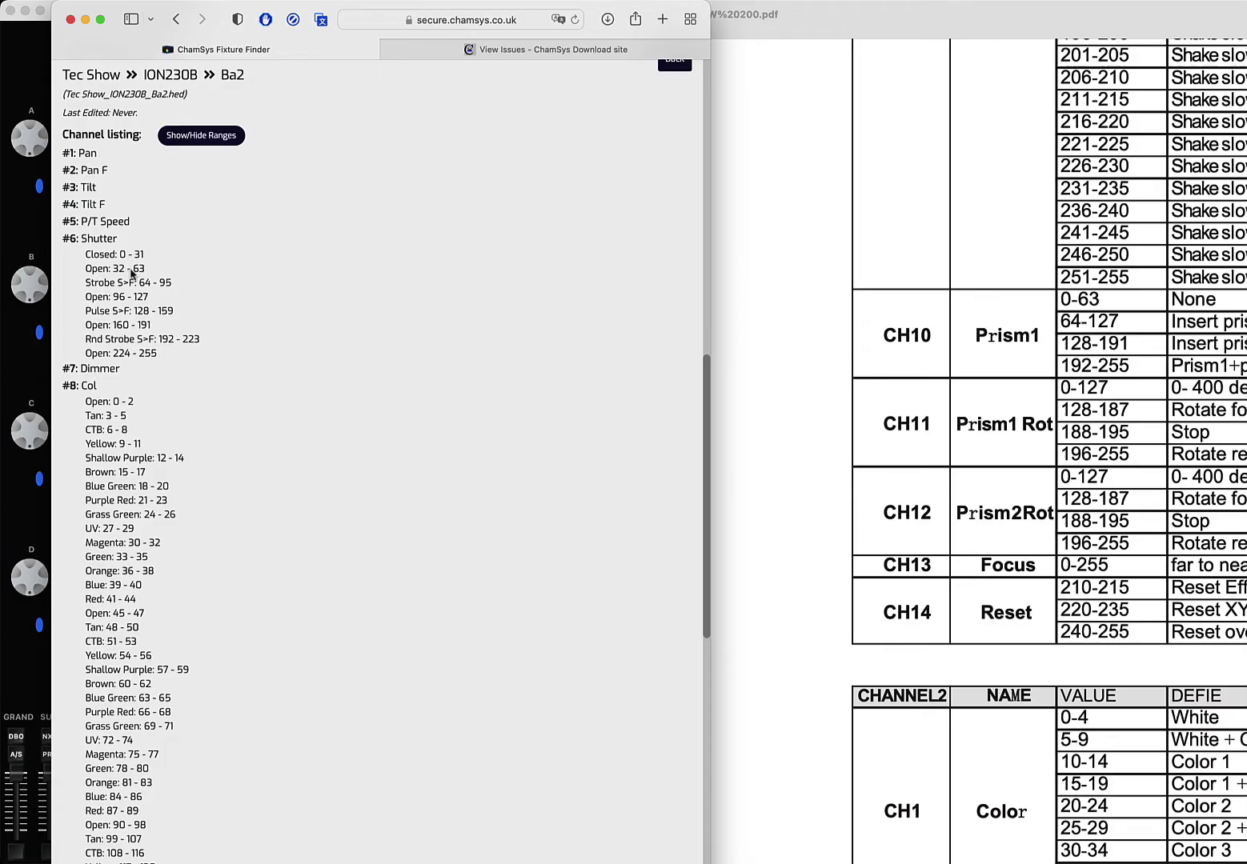
- Compare the chart's Shutter ranges with the manual's CH 6 Strobe values, shifting the manual to expose its descriptions
{"action": "scroll", "coordinate": [1111, 345], "scroll_direction": "up", "scroll_amount": 15}
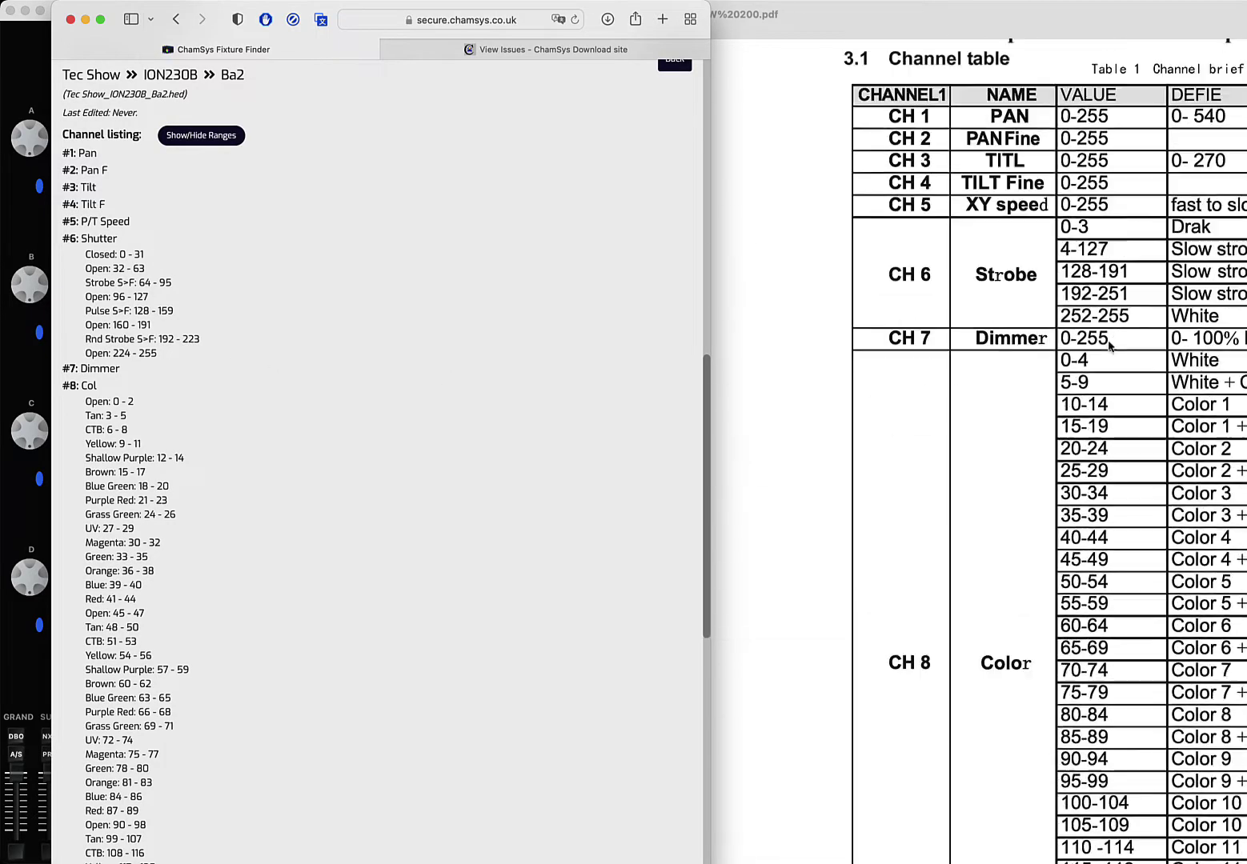
{"action": "scroll", "coordinate": [1111, 344], "scroll_direction": "up", "scroll_amount": 5}
{"action": "scroll", "coordinate": [1044, 416], "scroll_direction": "down", "scroll_amount": 6}
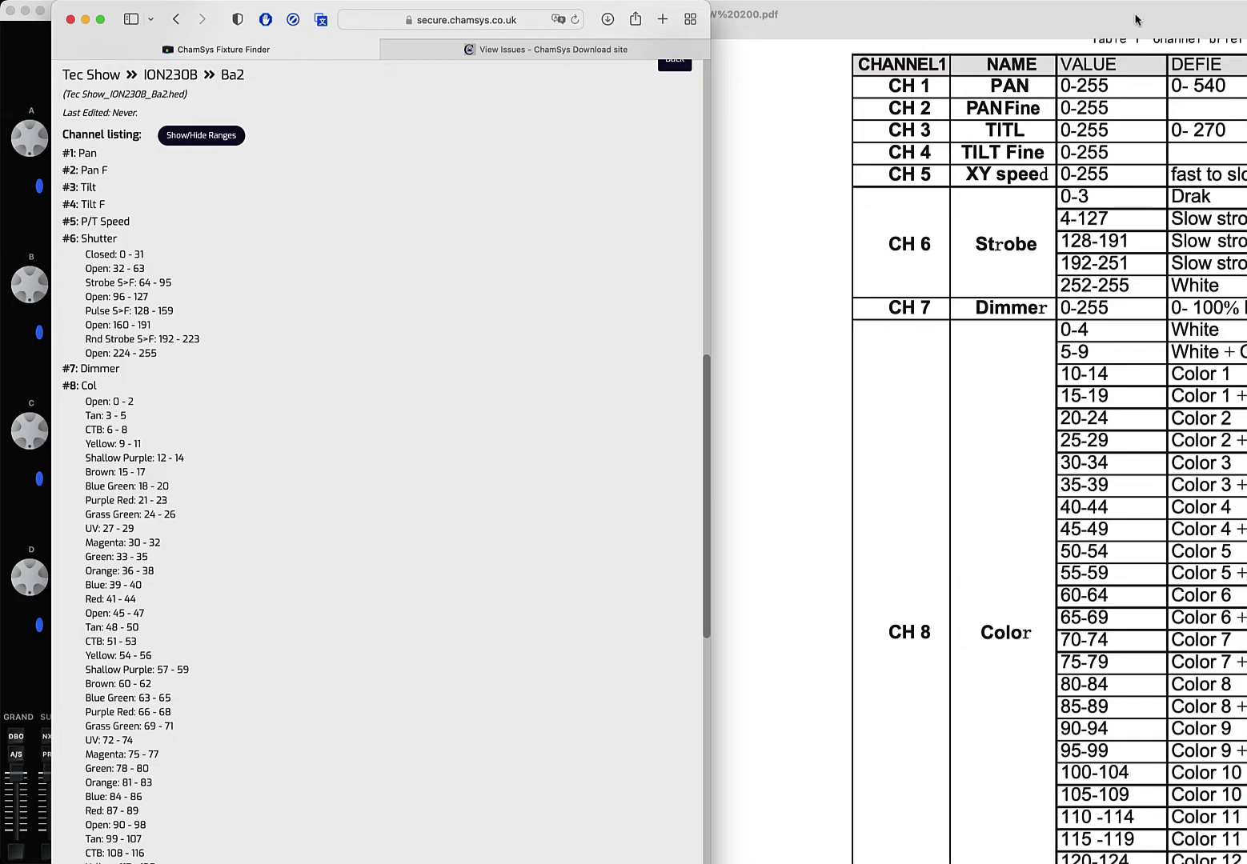
{"action": "left_click_drag", "start_coordinate": [1134, 18], "coordinate": [1090, 15]}
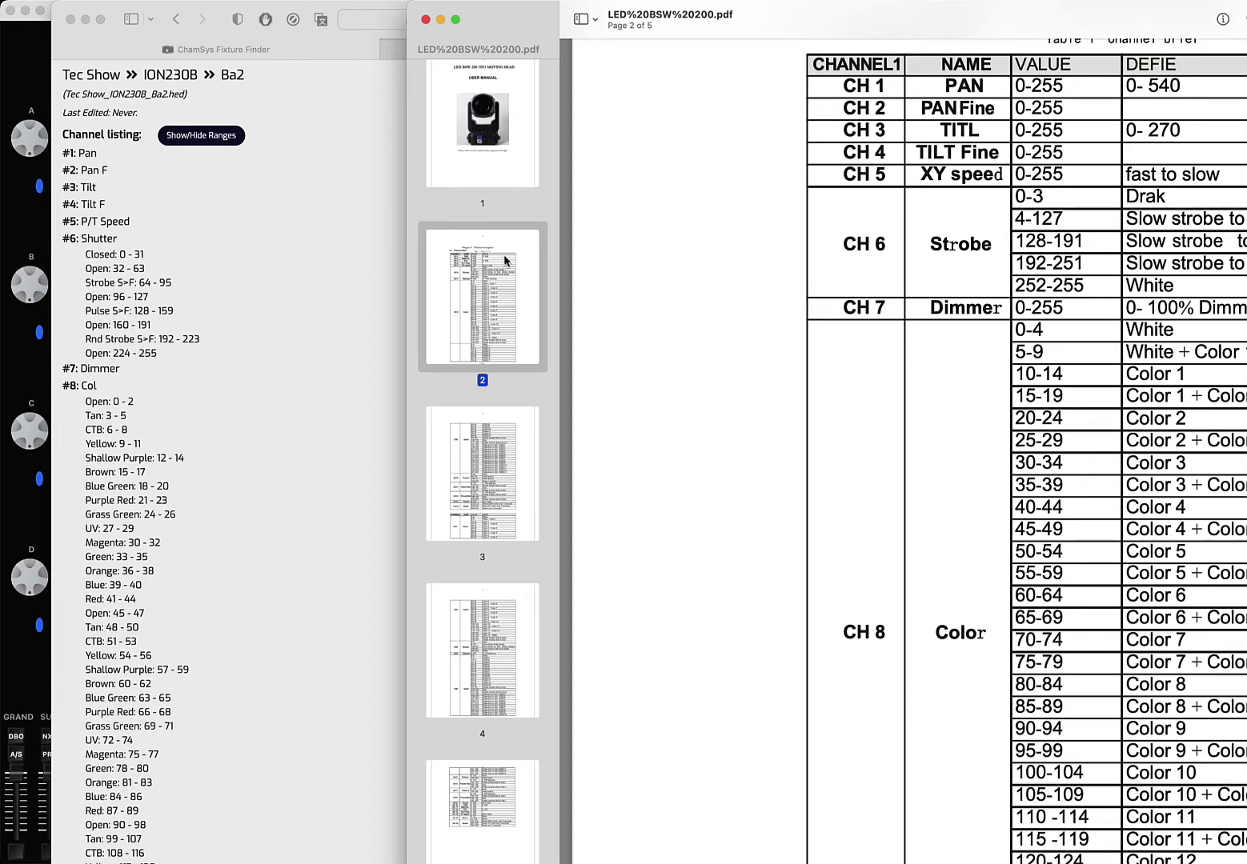
{"action": "left_click", "coordinate": [340, 352]}
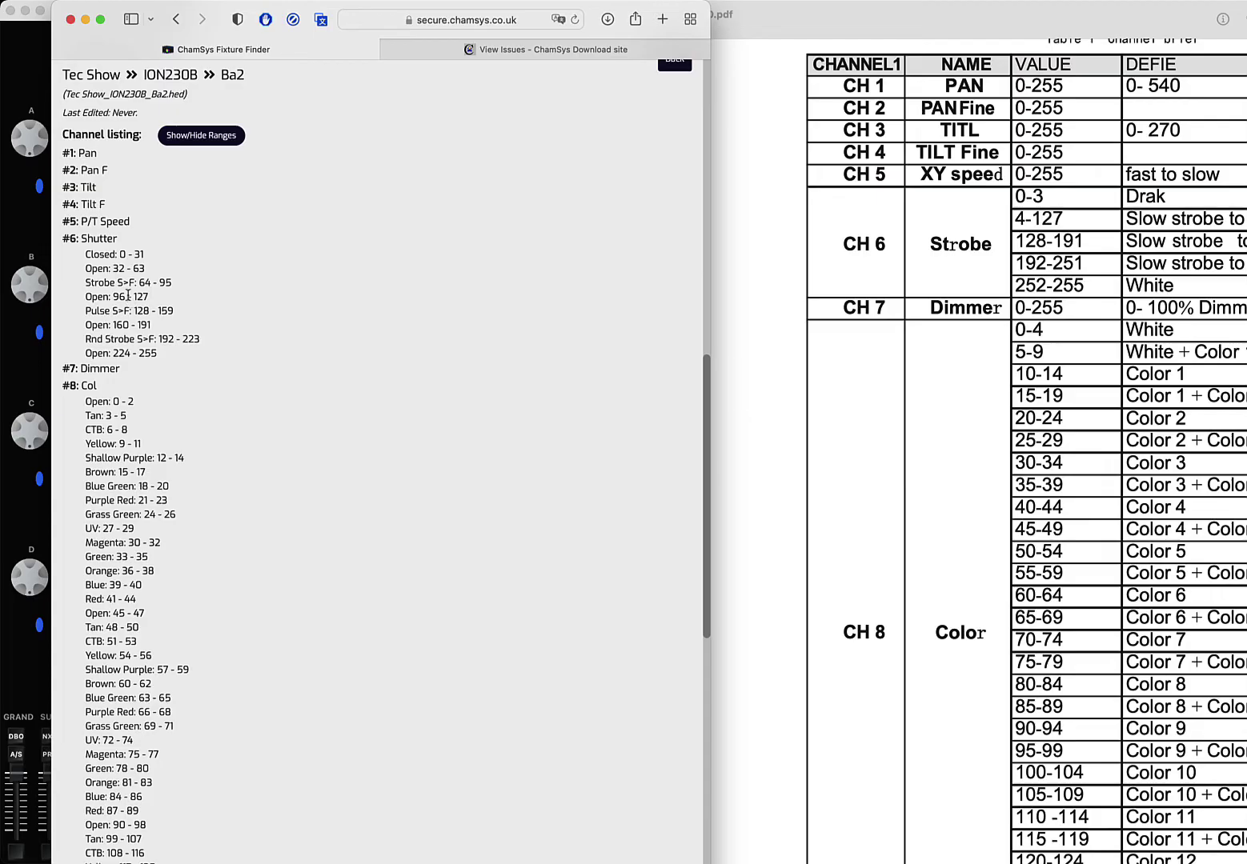
- Compare the chart's channel 8 Col ranges with the CH 8 Color values in the manual
{"action": "scroll", "coordinate": [168, 413], "scroll_direction": "down", "scroll_amount": 10}
{"action": "scroll", "coordinate": [170, 416], "scroll_direction": "up", "scroll_amount": 3}
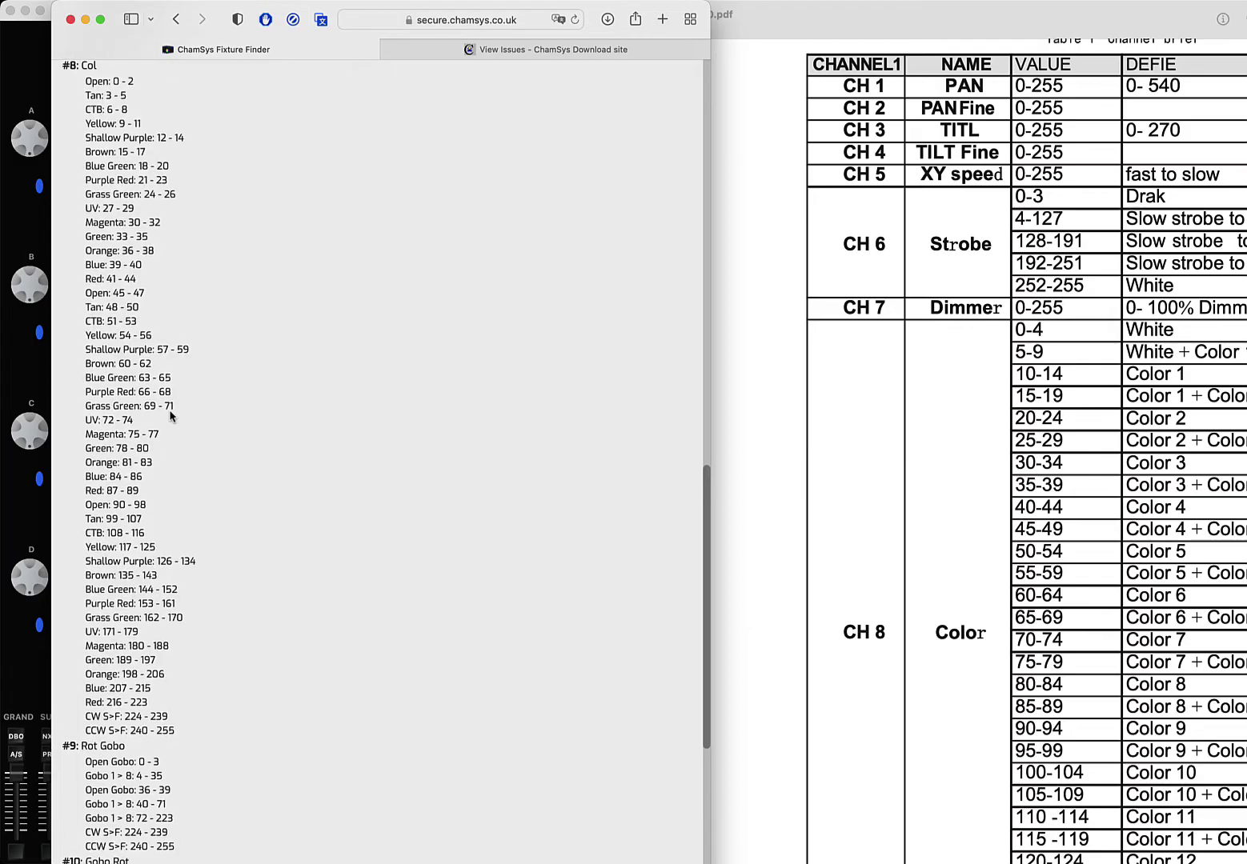
{"action": "scroll", "coordinate": [1043, 445], "scroll_direction": "down", "scroll_amount": 4}
{"action": "scroll", "coordinate": [1042, 445], "scroll_direction": "up", "scroll_amount": 1}
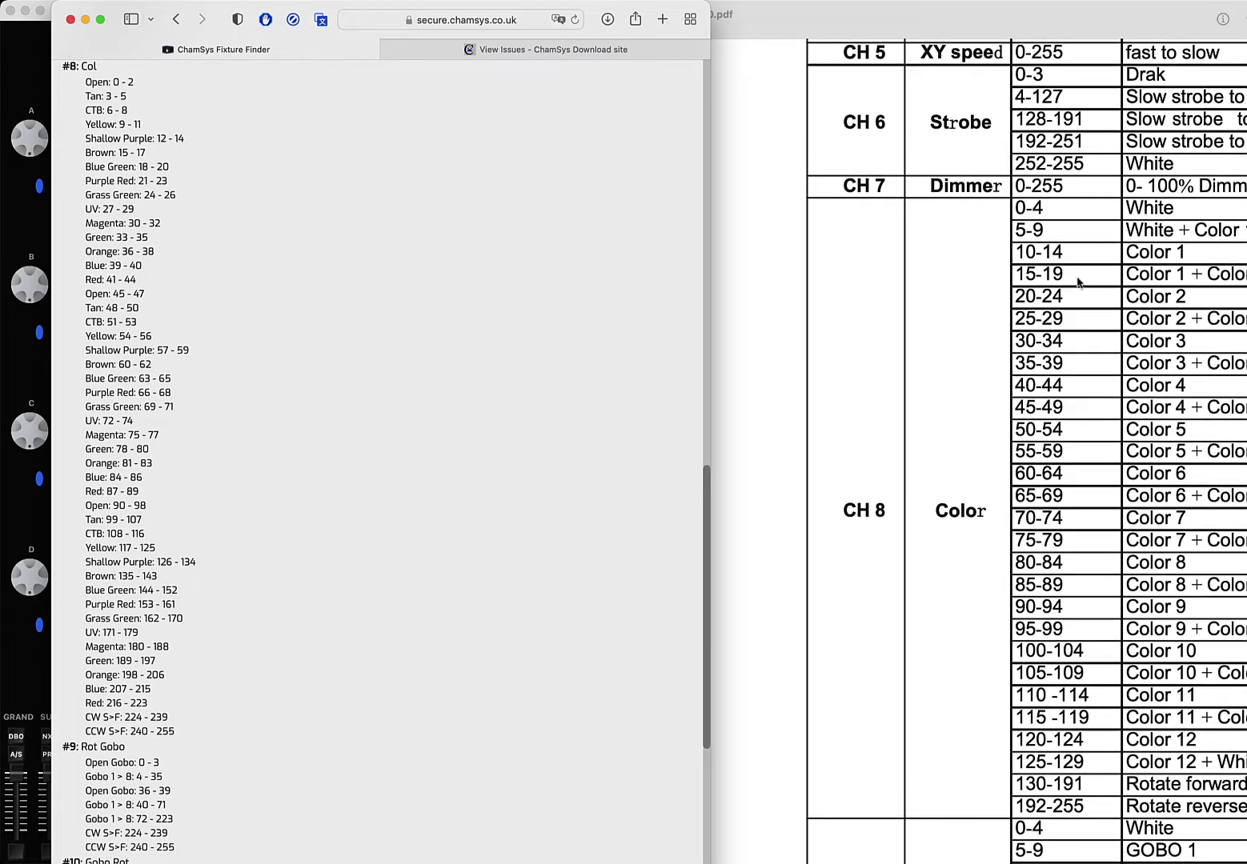
{"action": "scroll", "coordinate": [290, 331], "scroll_direction": "up", "scroll_amount": 3}
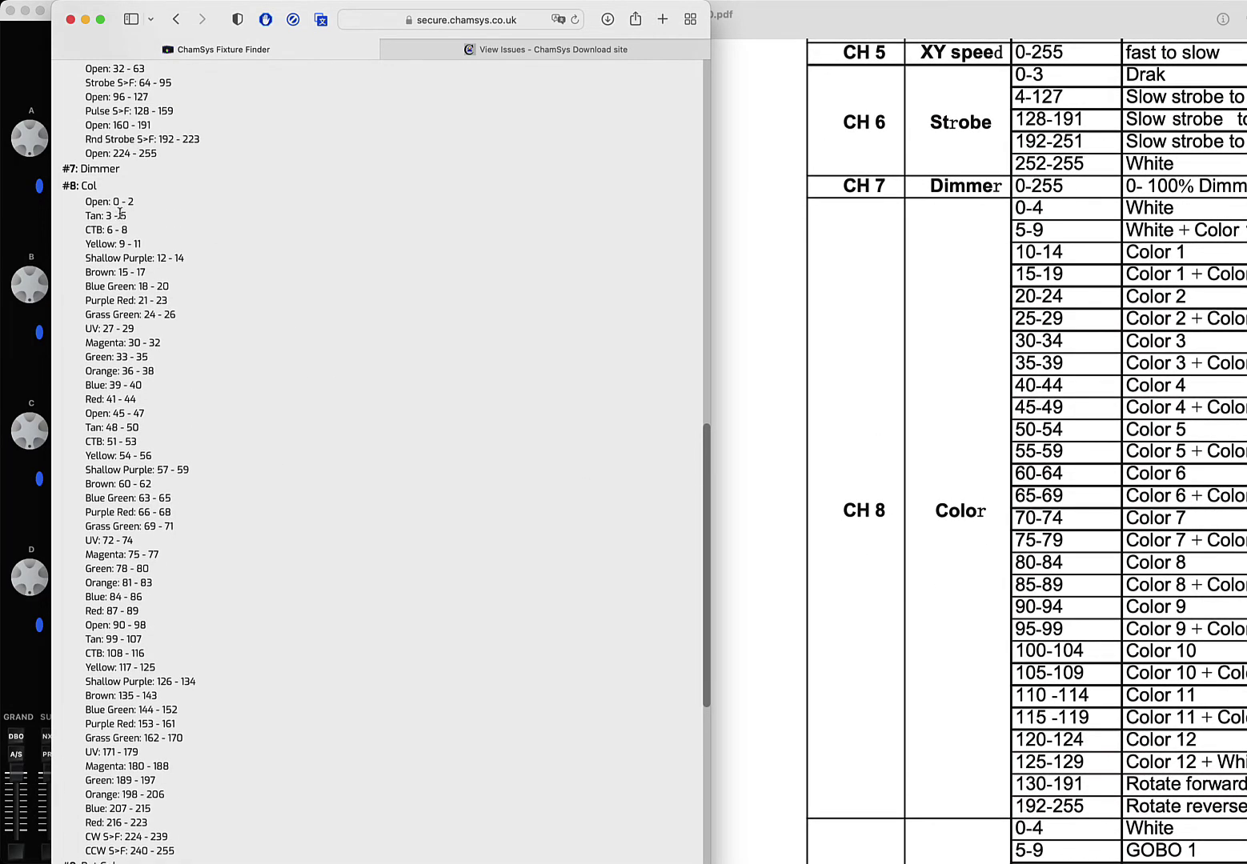
{"action": "scroll", "coordinate": [242, 285], "scroll_direction": "up", "scroll_amount": 5}
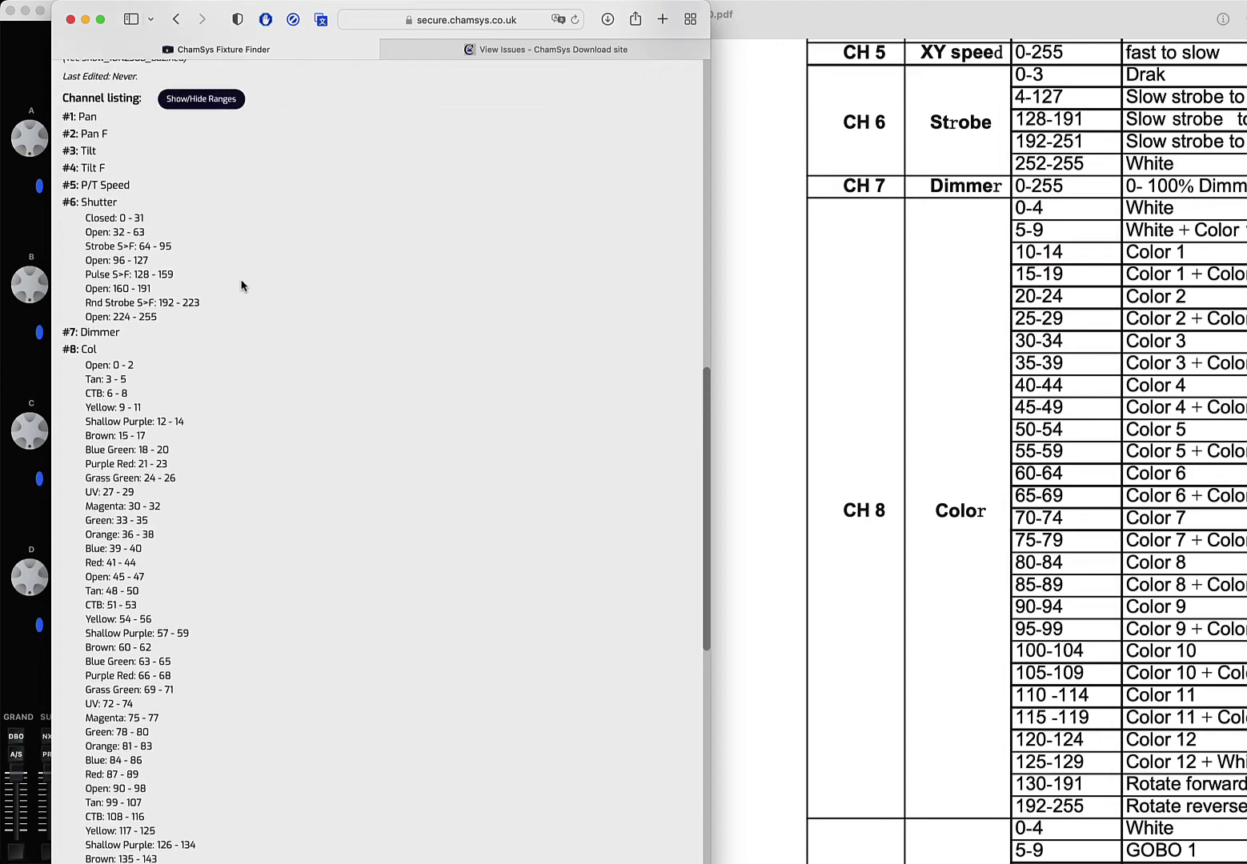
{"action": "scroll", "coordinate": [241, 285], "scroll_direction": "down", "scroll_amount": 3}
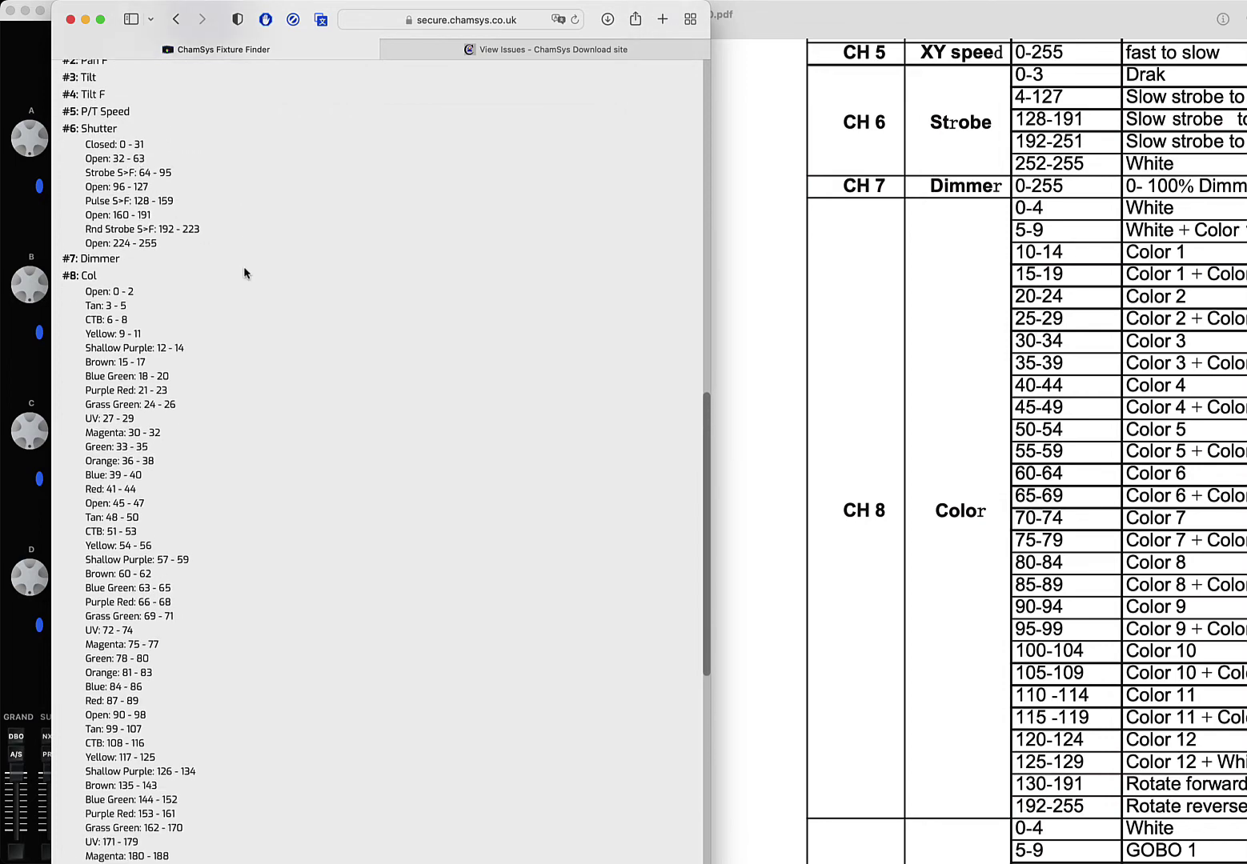
{"action": "scroll", "coordinate": [243, 265], "scroll_direction": "down", "scroll_amount": 6}
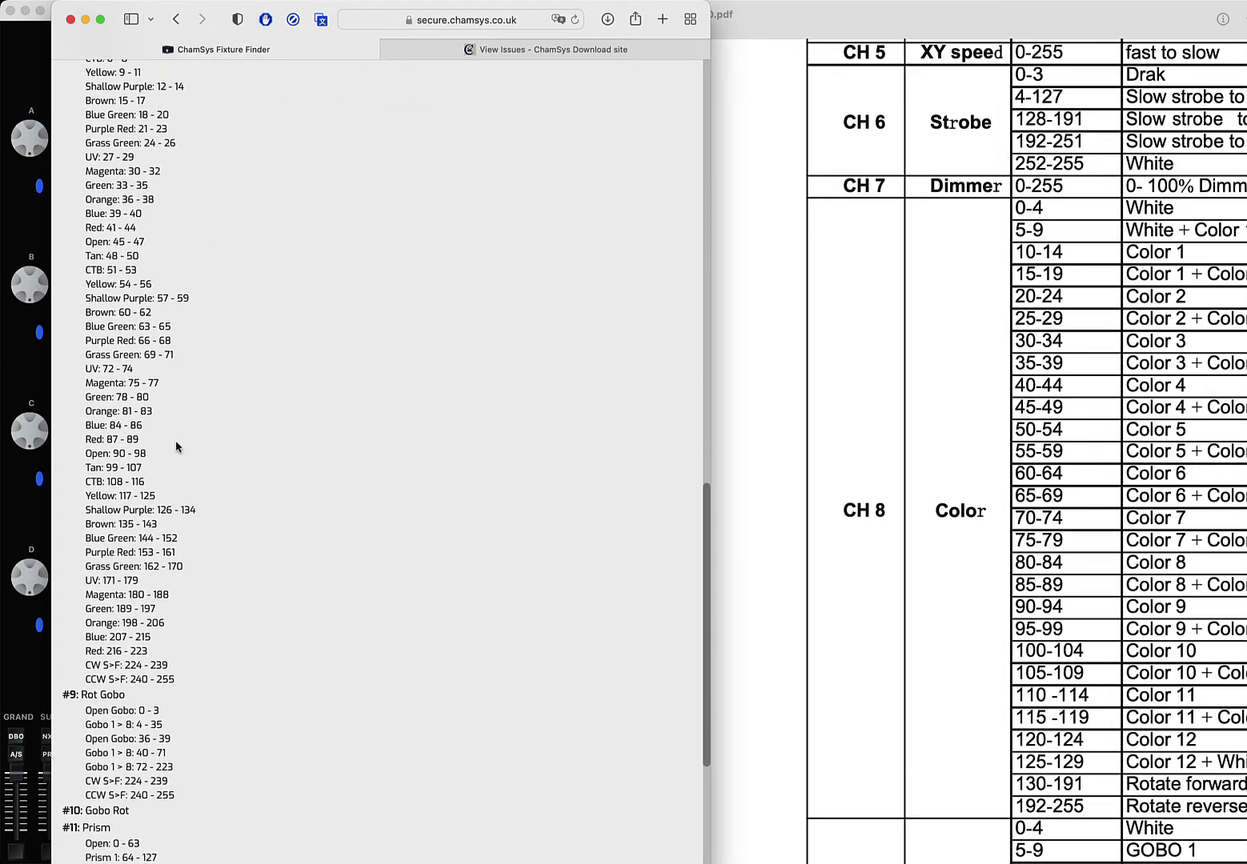
- Compare channels 9 to 14 of the DMX chart with the gobo, prism, focus and reset channels in the manual
{"action": "scroll", "coordinate": [175, 445], "scroll_direction": "down", "scroll_amount": 7}
{"action": "scroll", "coordinate": [946, 554], "scroll_direction": "down", "scroll_amount": 20}
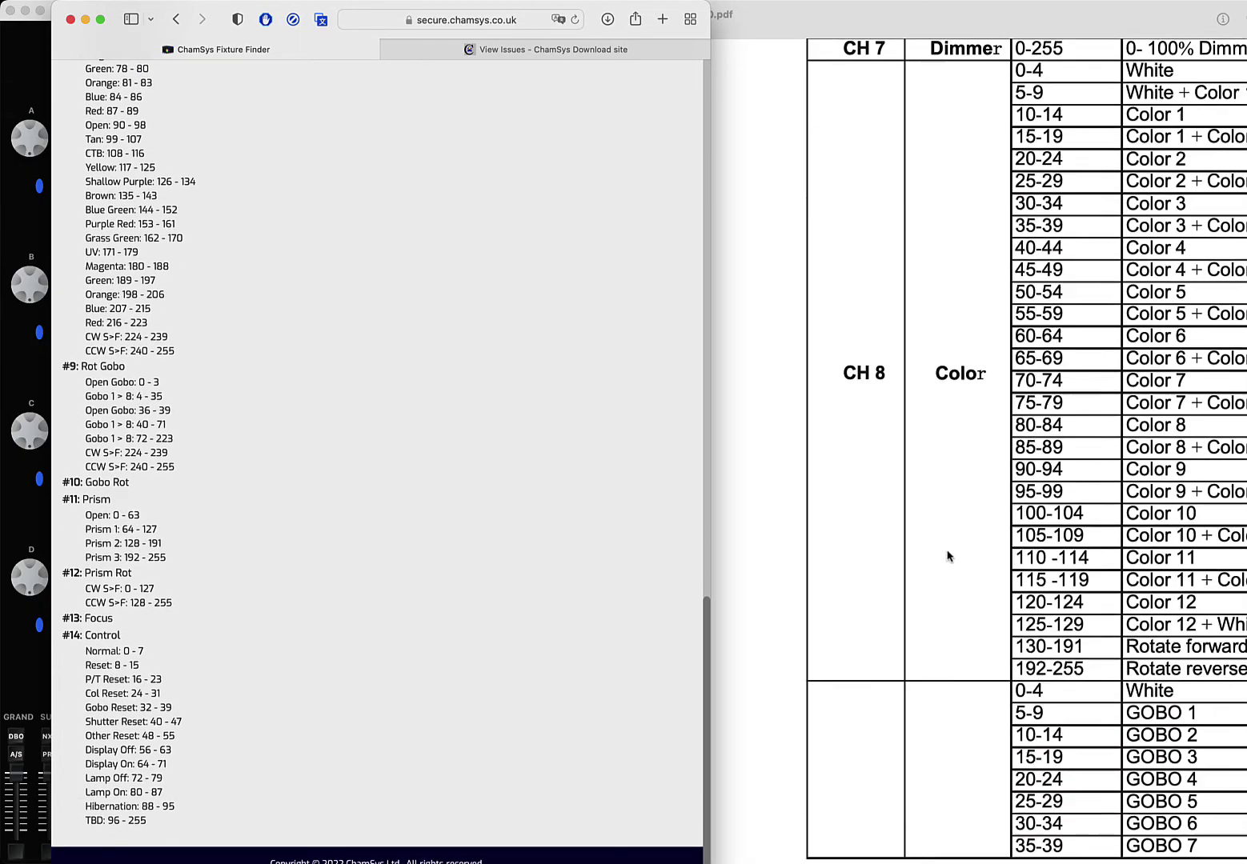
{"action": "scroll", "coordinate": [949, 556], "scroll_direction": "down", "scroll_amount": 3}
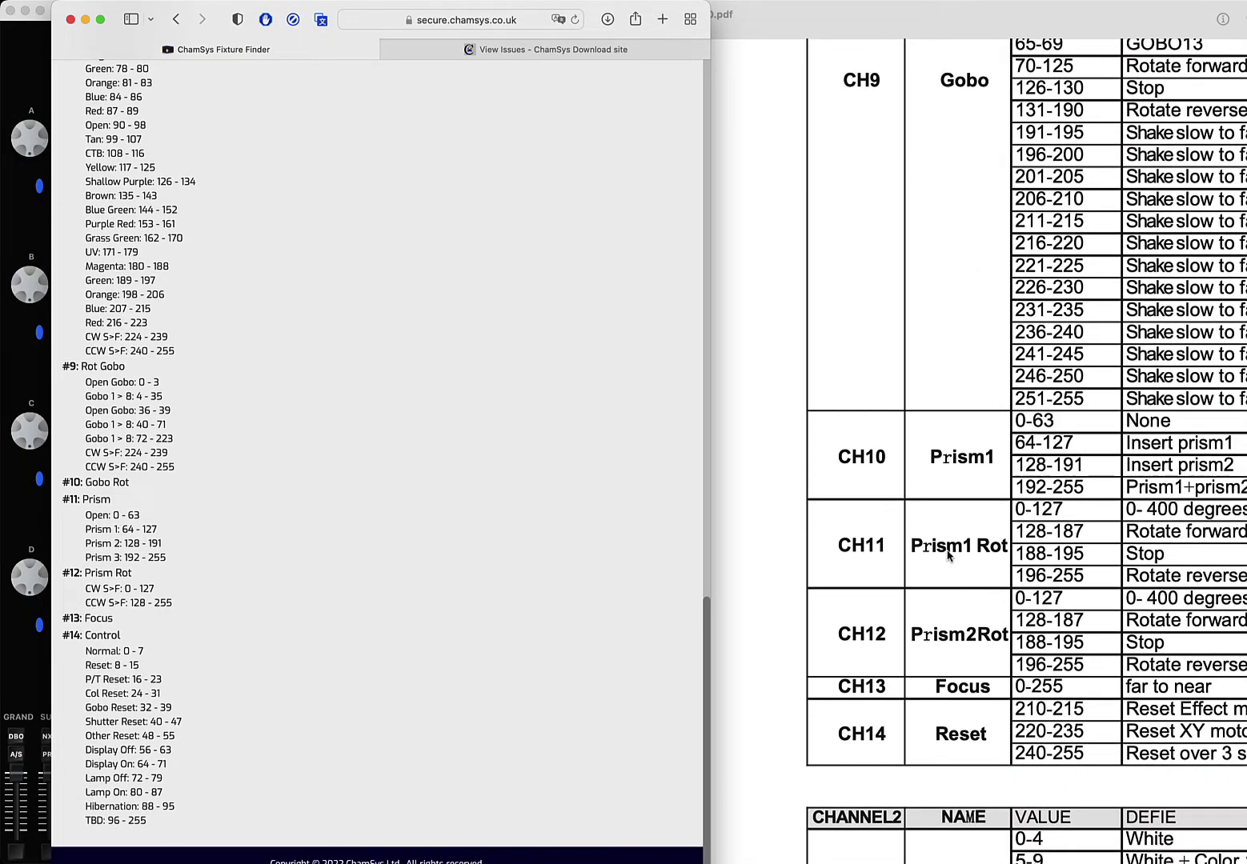
{"action": "scroll", "coordinate": [961, 489], "scroll_direction": "up", "scroll_amount": 1}
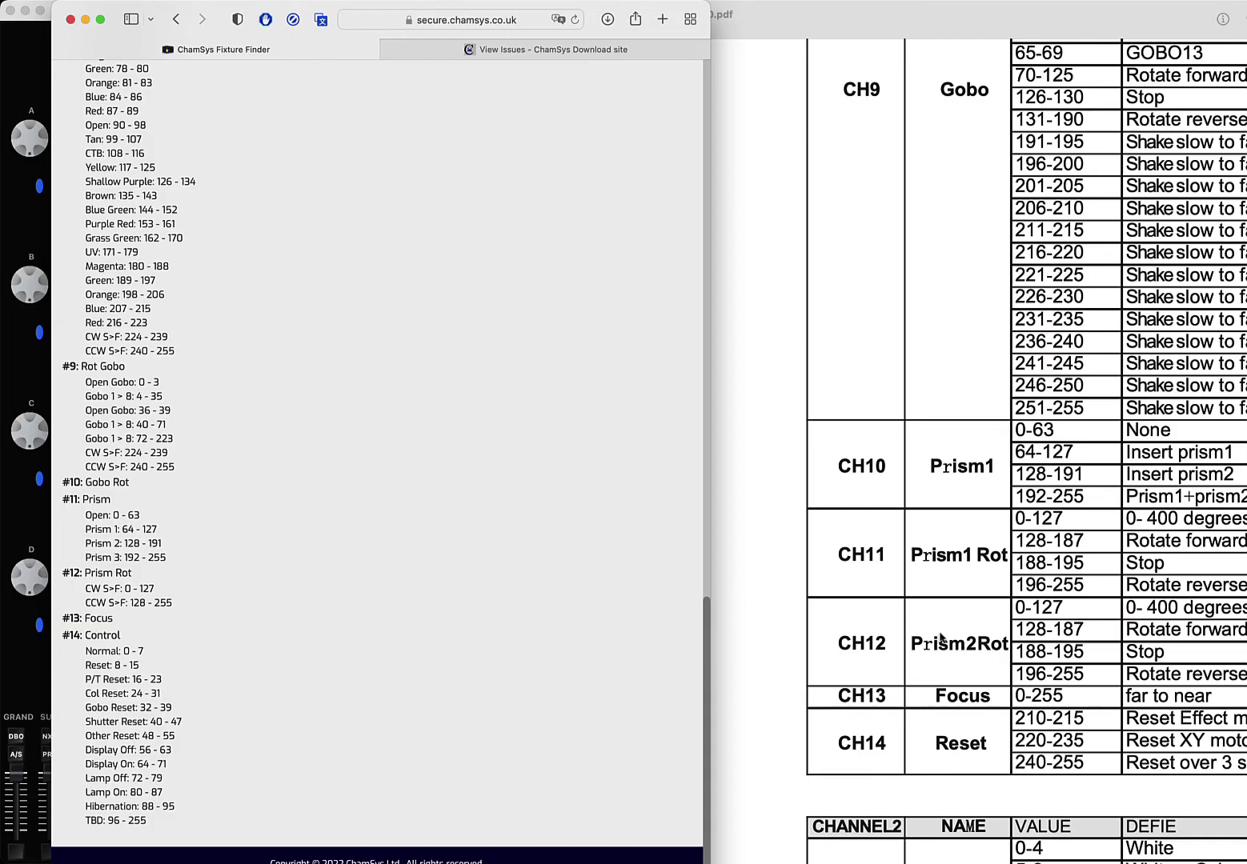
{"action": "scroll", "coordinate": [940, 679], "scroll_direction": "down", "scroll_amount": 2}
{"action": "scroll", "coordinate": [941, 679], "scroll_direction": "down", "scroll_amount": 2}
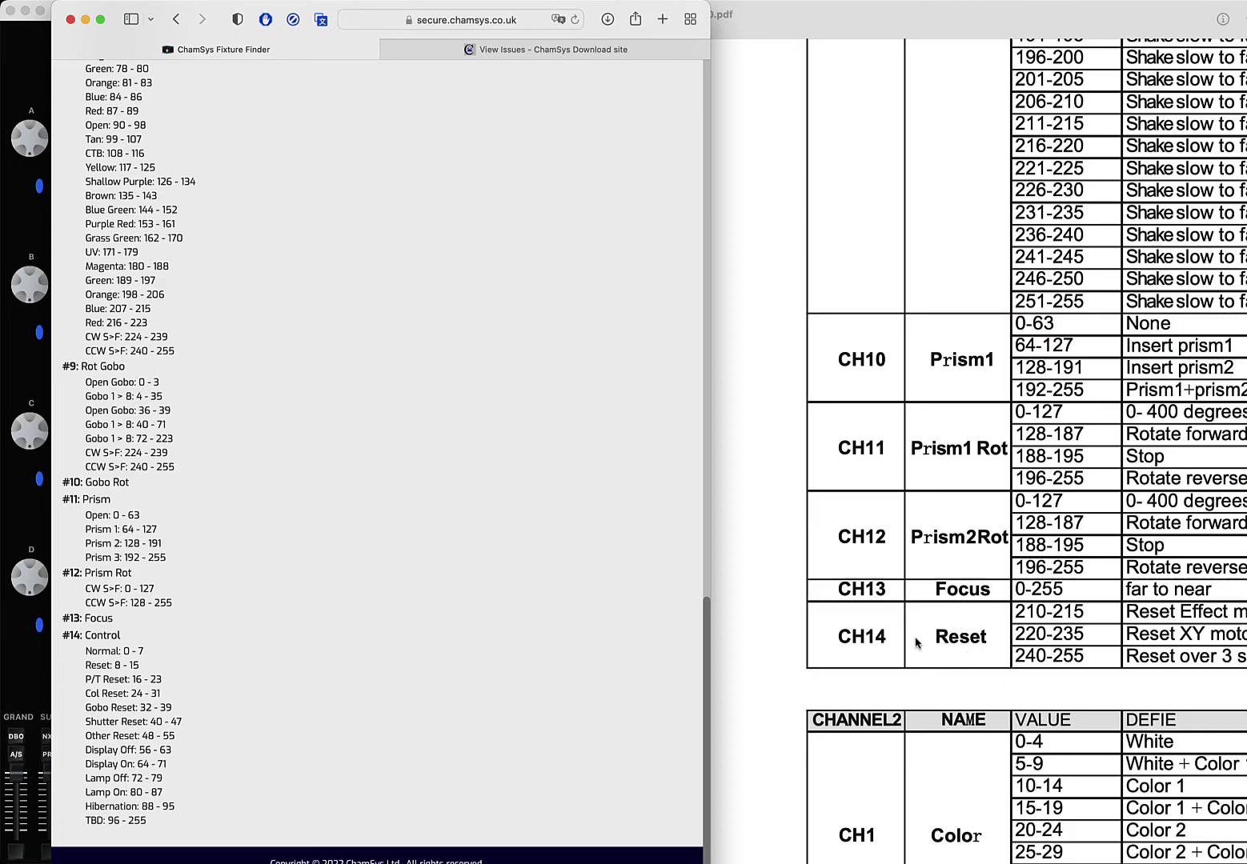
{"action": "scroll", "coordinate": [314, 662], "scroll_direction": "down", "scroll_amount": 2}
- Review the whole DMX chart once more and highlight the mode name Ba2 in its heading
{"action": "scroll", "coordinate": [436, 582], "scroll_direction": "up", "scroll_amount": 15}
{"action": "scroll", "coordinate": [436, 581], "scroll_direction": "down", "scroll_amount": 10}
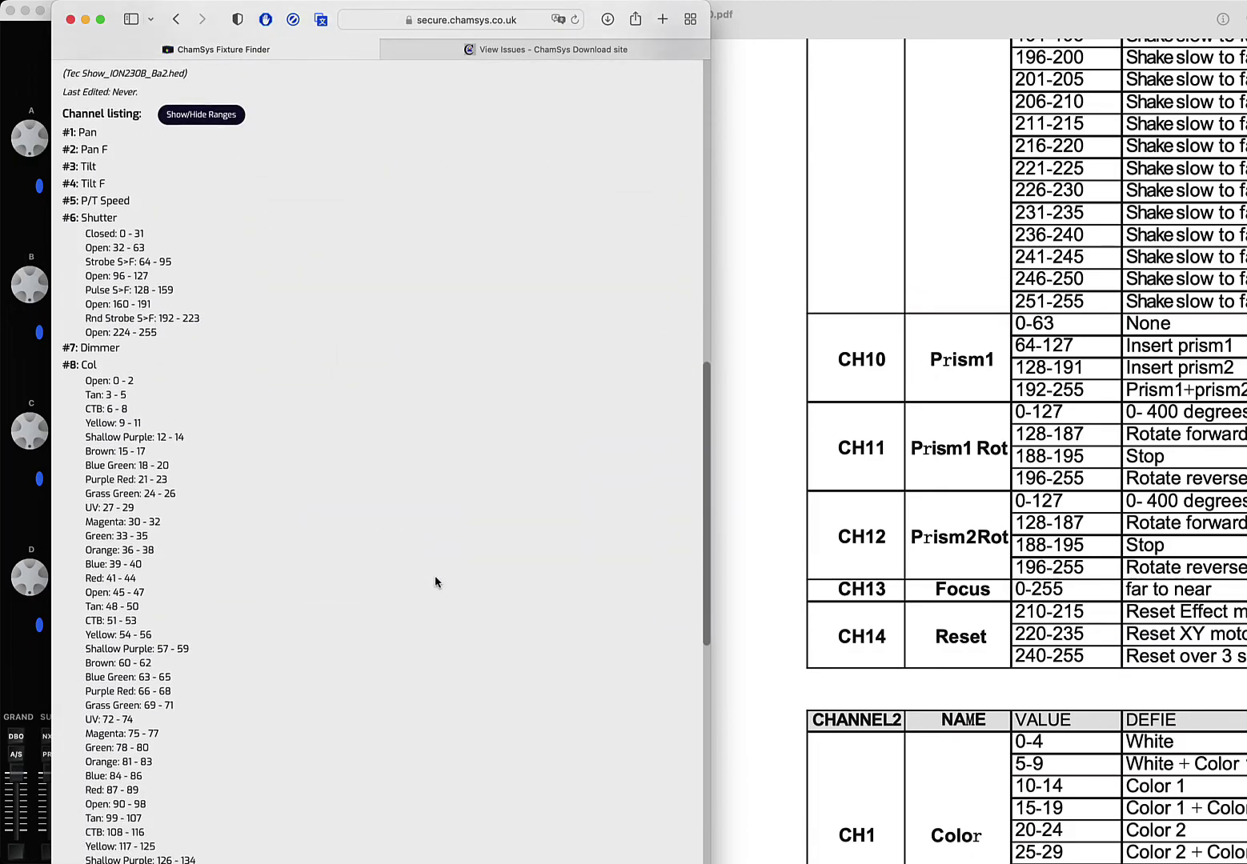
{"action": "scroll", "coordinate": [436, 582], "scroll_direction": "down", "scroll_amount": 1}
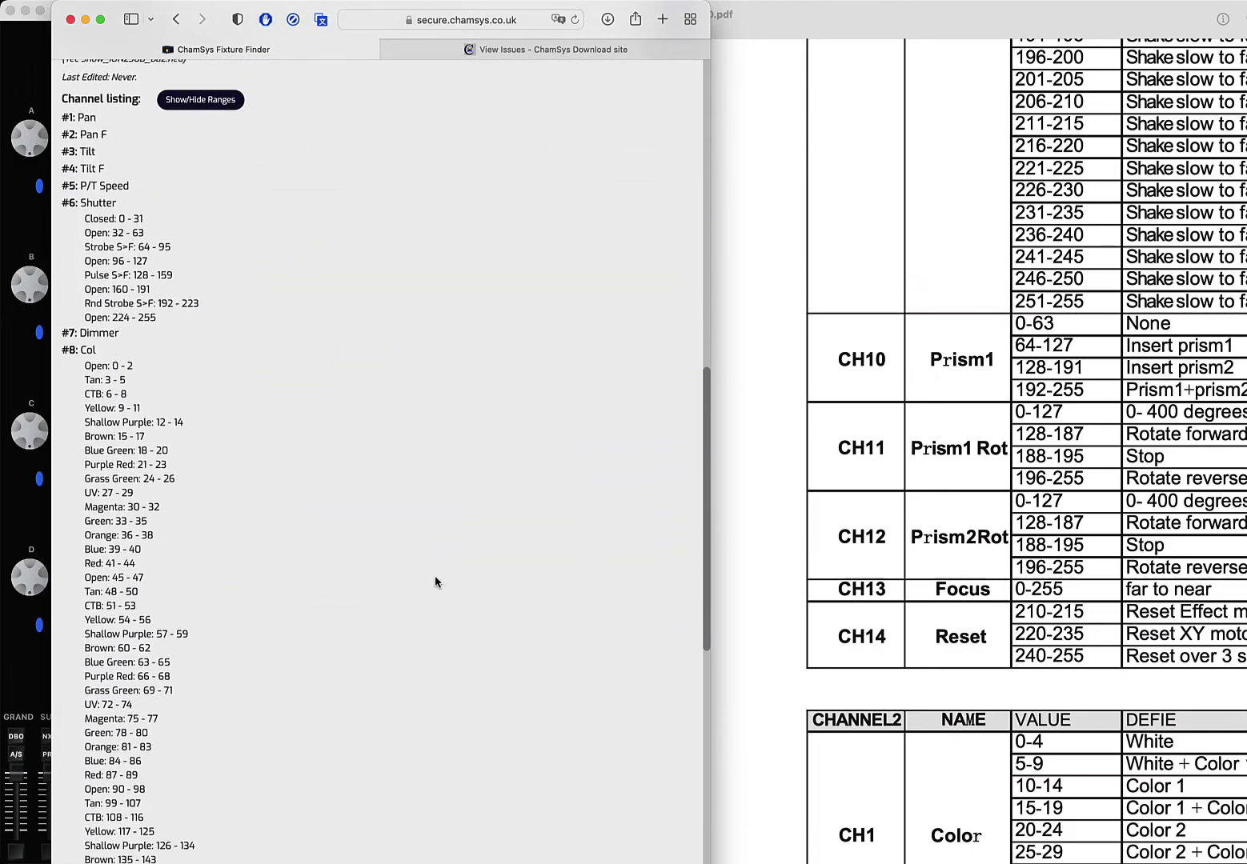
{"action": "scroll", "coordinate": [436, 581], "scroll_direction": "down", "scroll_amount": 2}
{"action": "scroll", "coordinate": [436, 582], "scroll_direction": "down", "scroll_amount": 10}
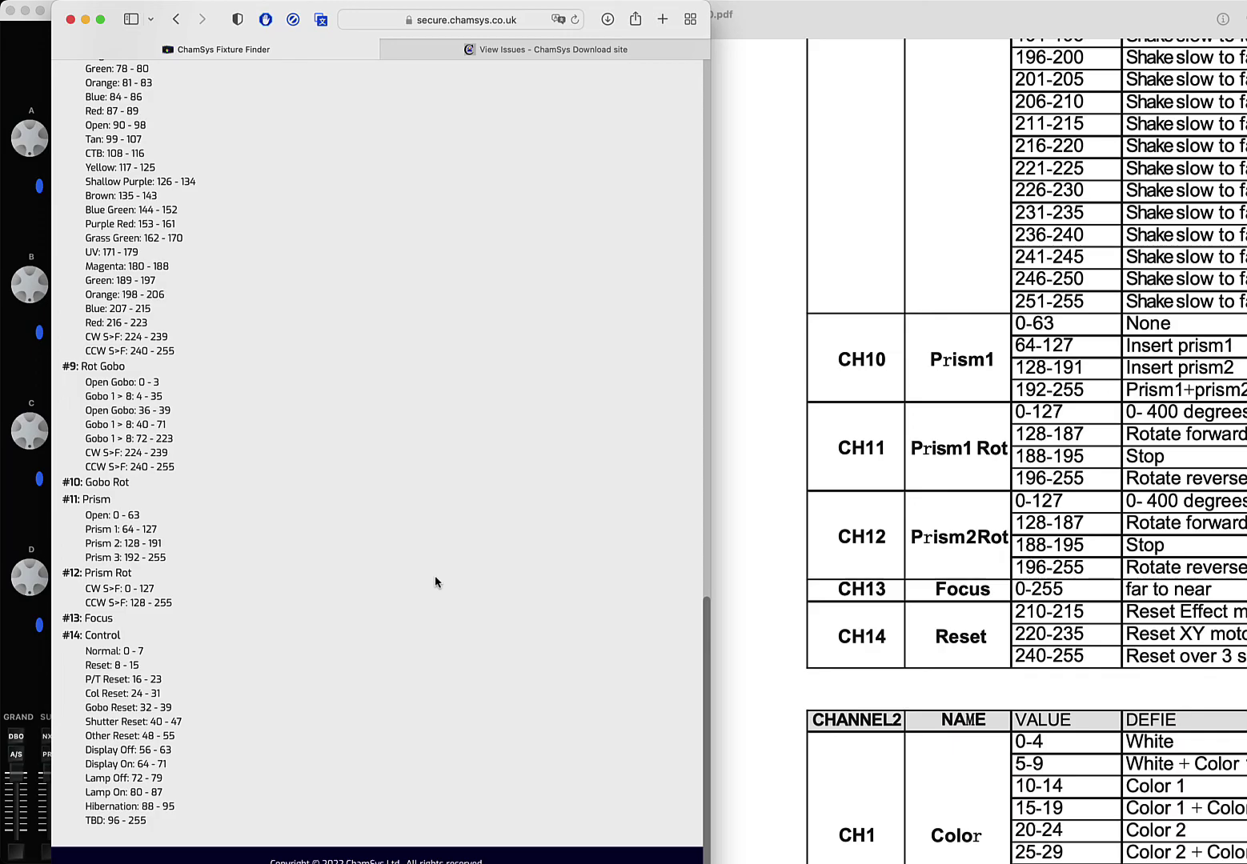
{"action": "scroll", "coordinate": [437, 582], "scroll_direction": "up", "scroll_amount": 10}
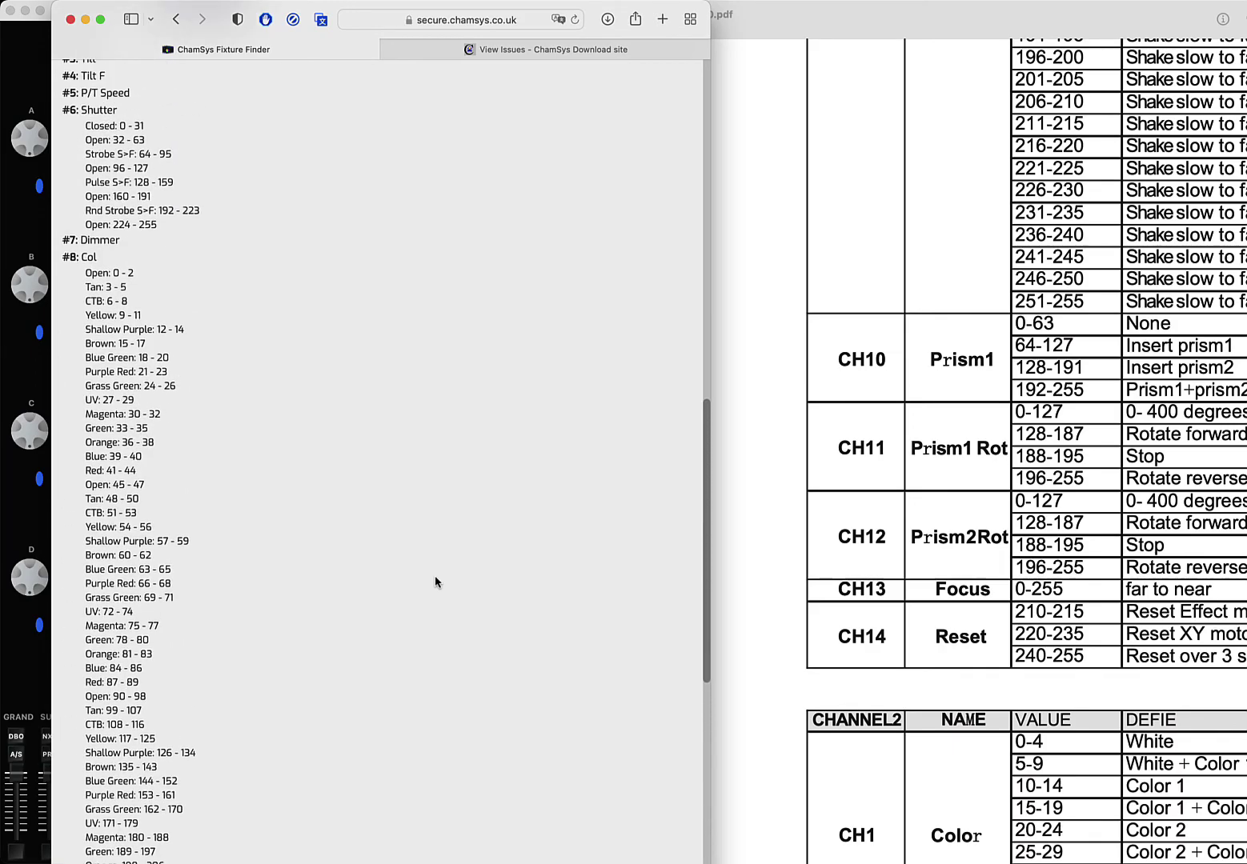
{"action": "scroll", "coordinate": [435, 579], "scroll_direction": "up", "scroll_amount": 10}
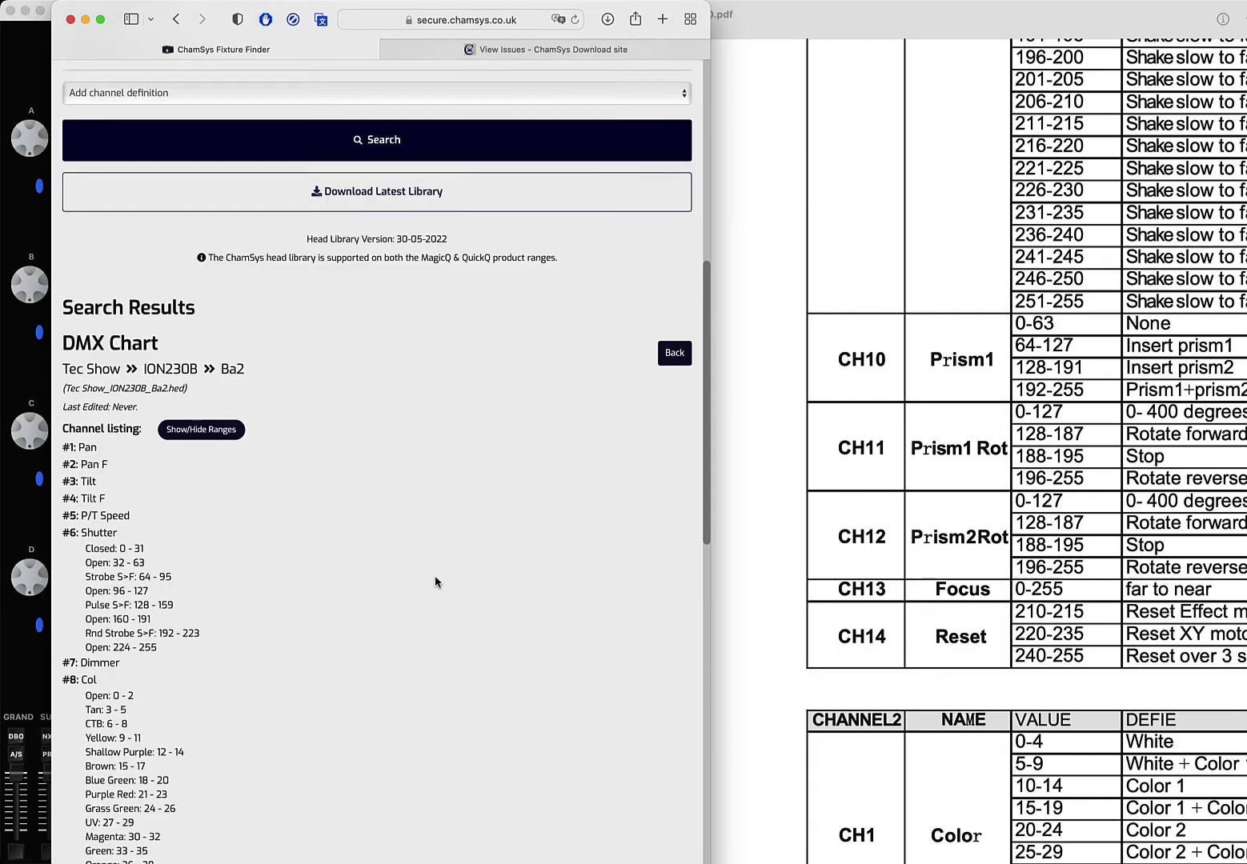
{"action": "scroll", "coordinate": [435, 580], "scroll_direction": "down", "scroll_amount": 7}
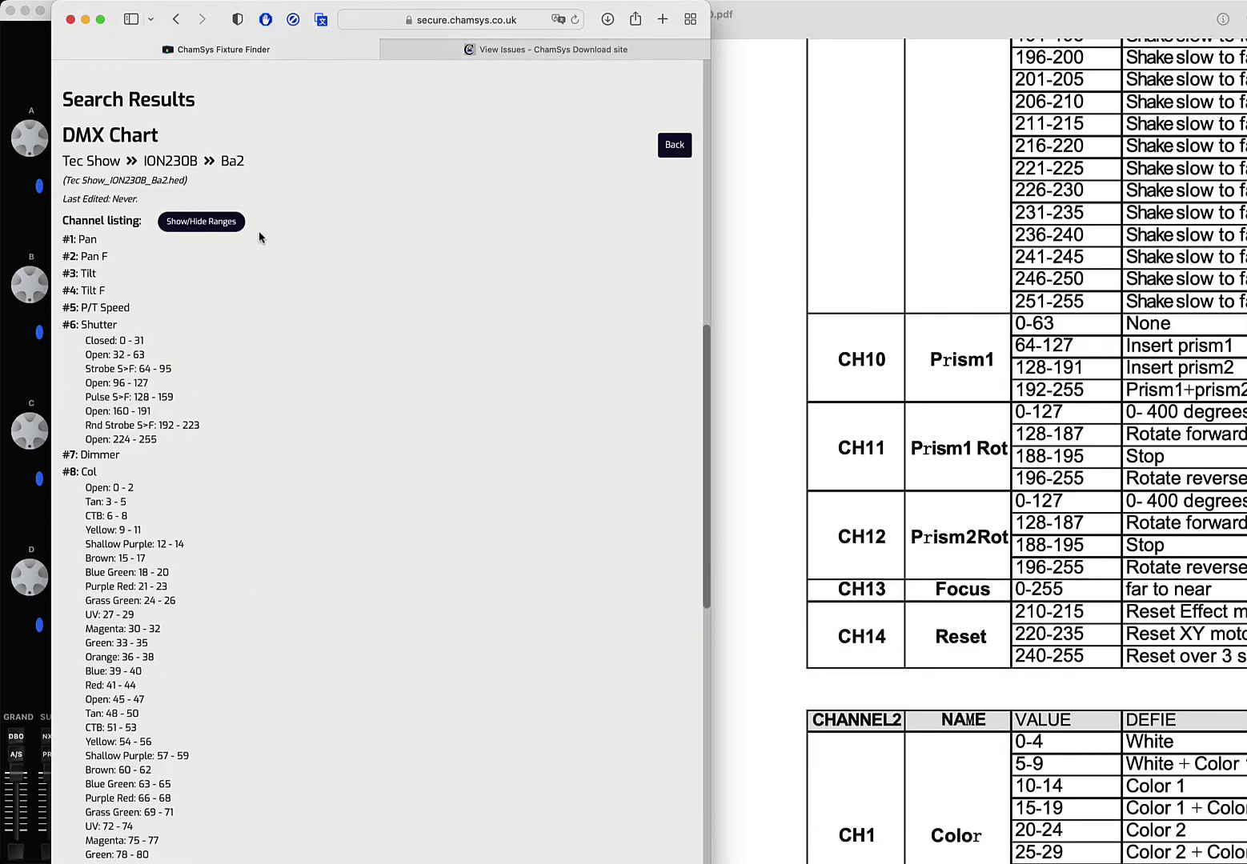
{"action": "left_click_drag", "start_coordinate": [223, 163], "coordinate": [245, 165]}
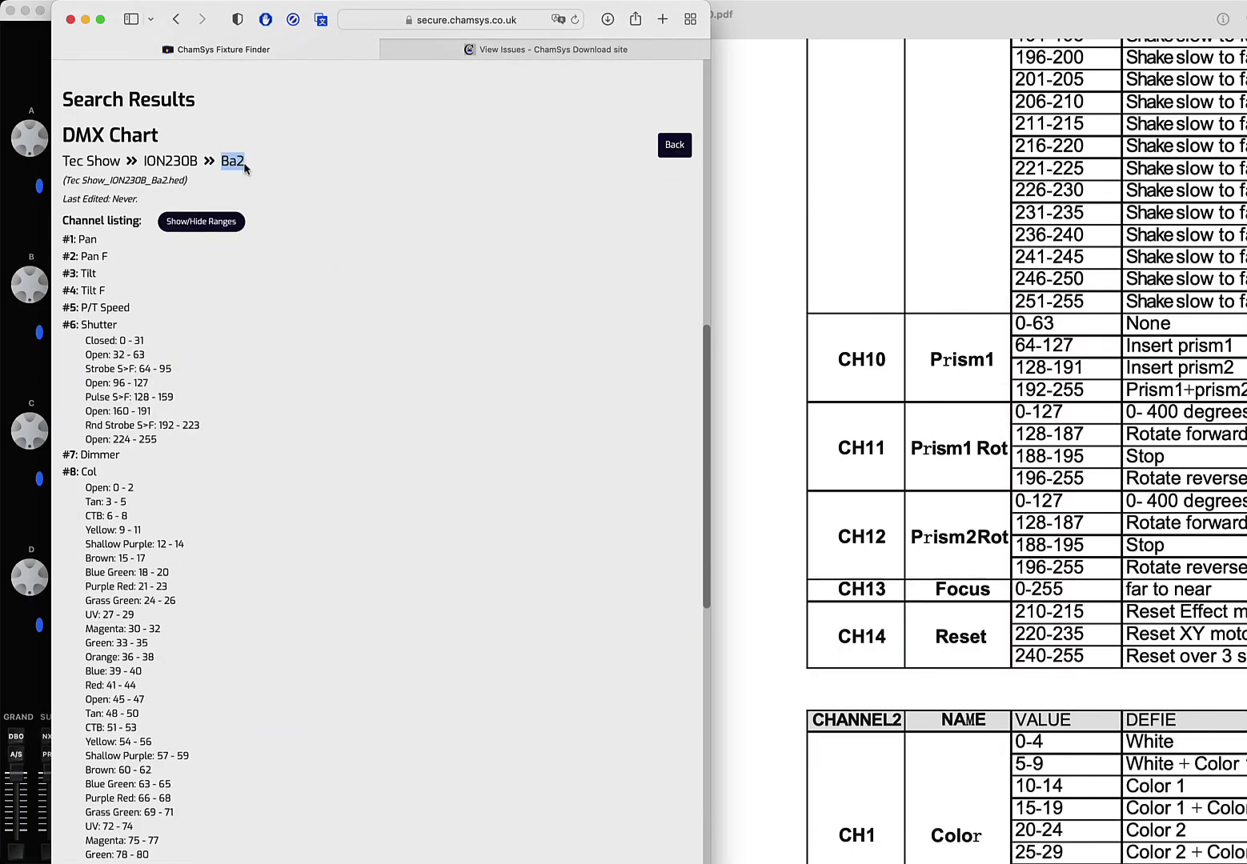